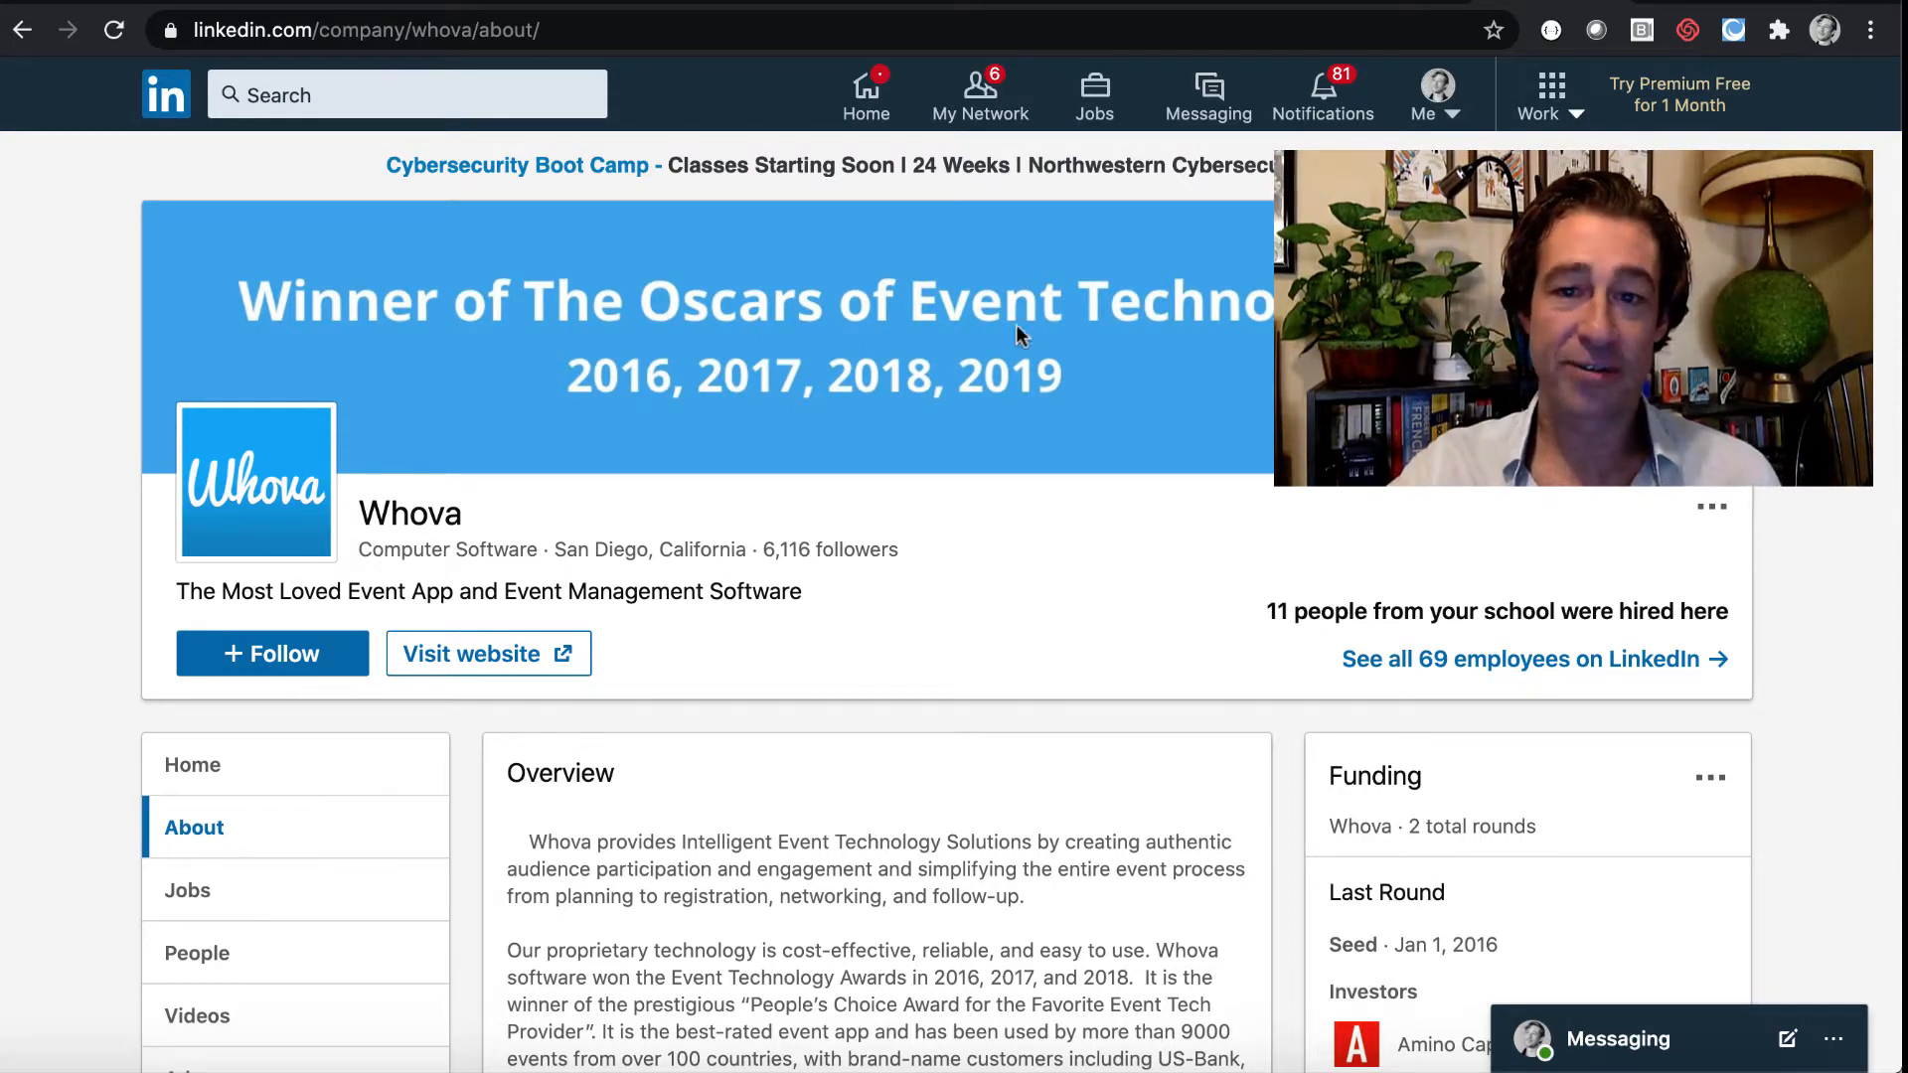
{"action": "scroll", "coordinate": [993, 340], "scroll_direction": "down", "scroll_amount": 3}
{"action": "scroll", "coordinate": [1033, 346], "scroll_direction": "down", "scroll_amount": 1}
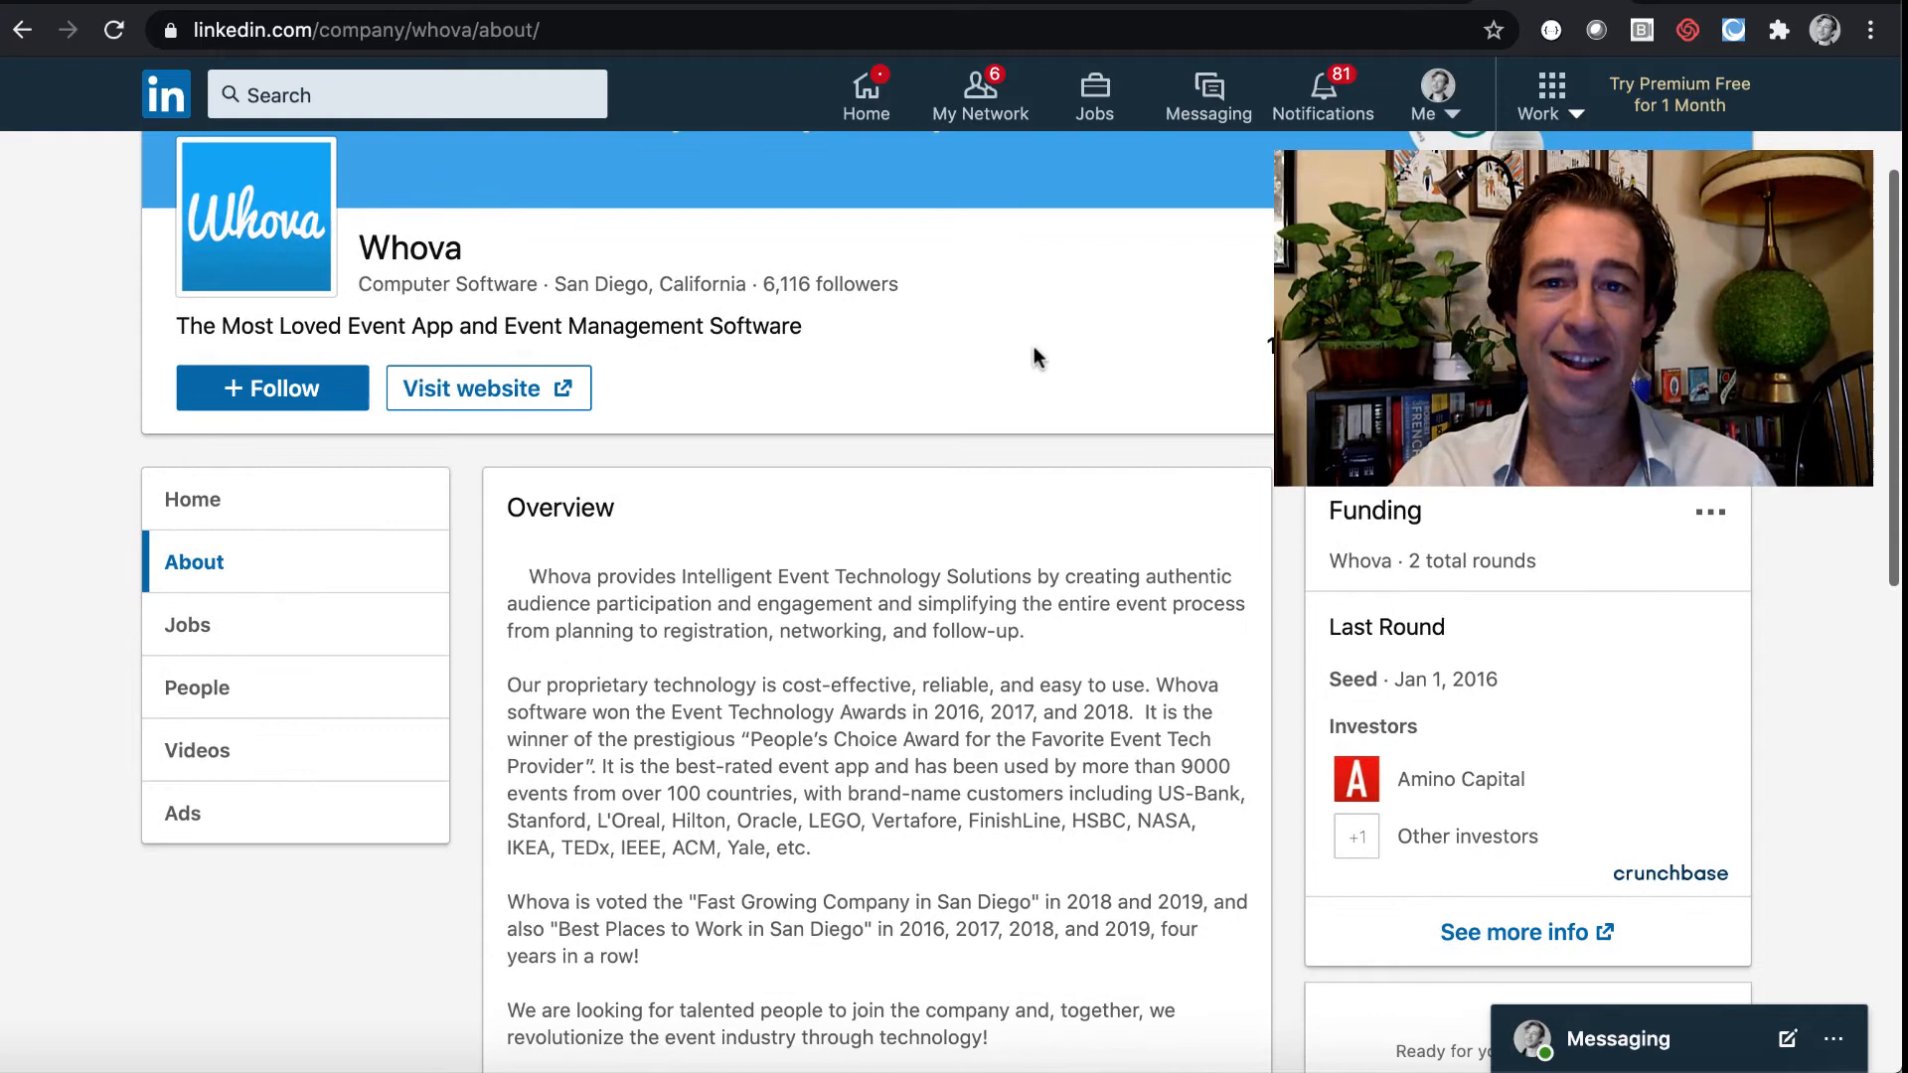
{"action": "scroll", "coordinate": [1034, 346], "scroll_direction": "down", "scroll_amount": 4}
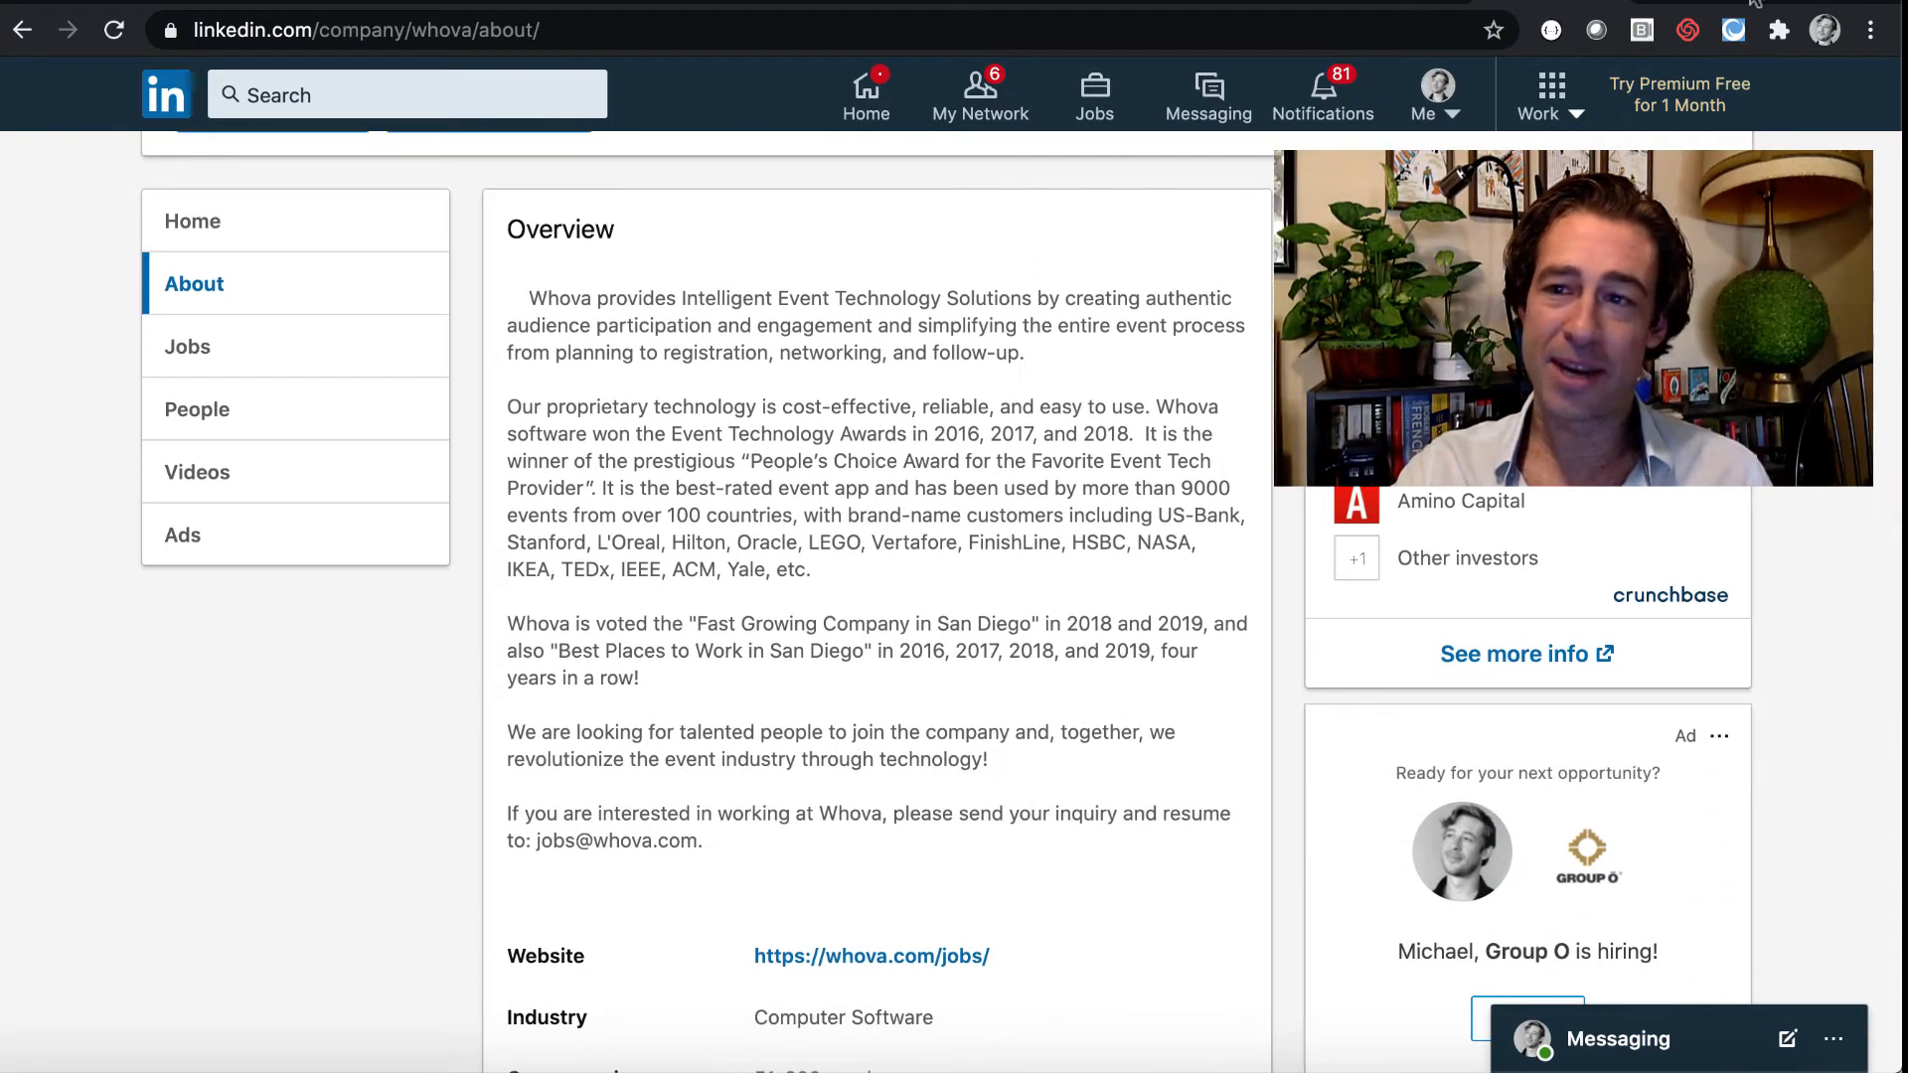
{"action": "key", "text": "ctrl+Tab"}
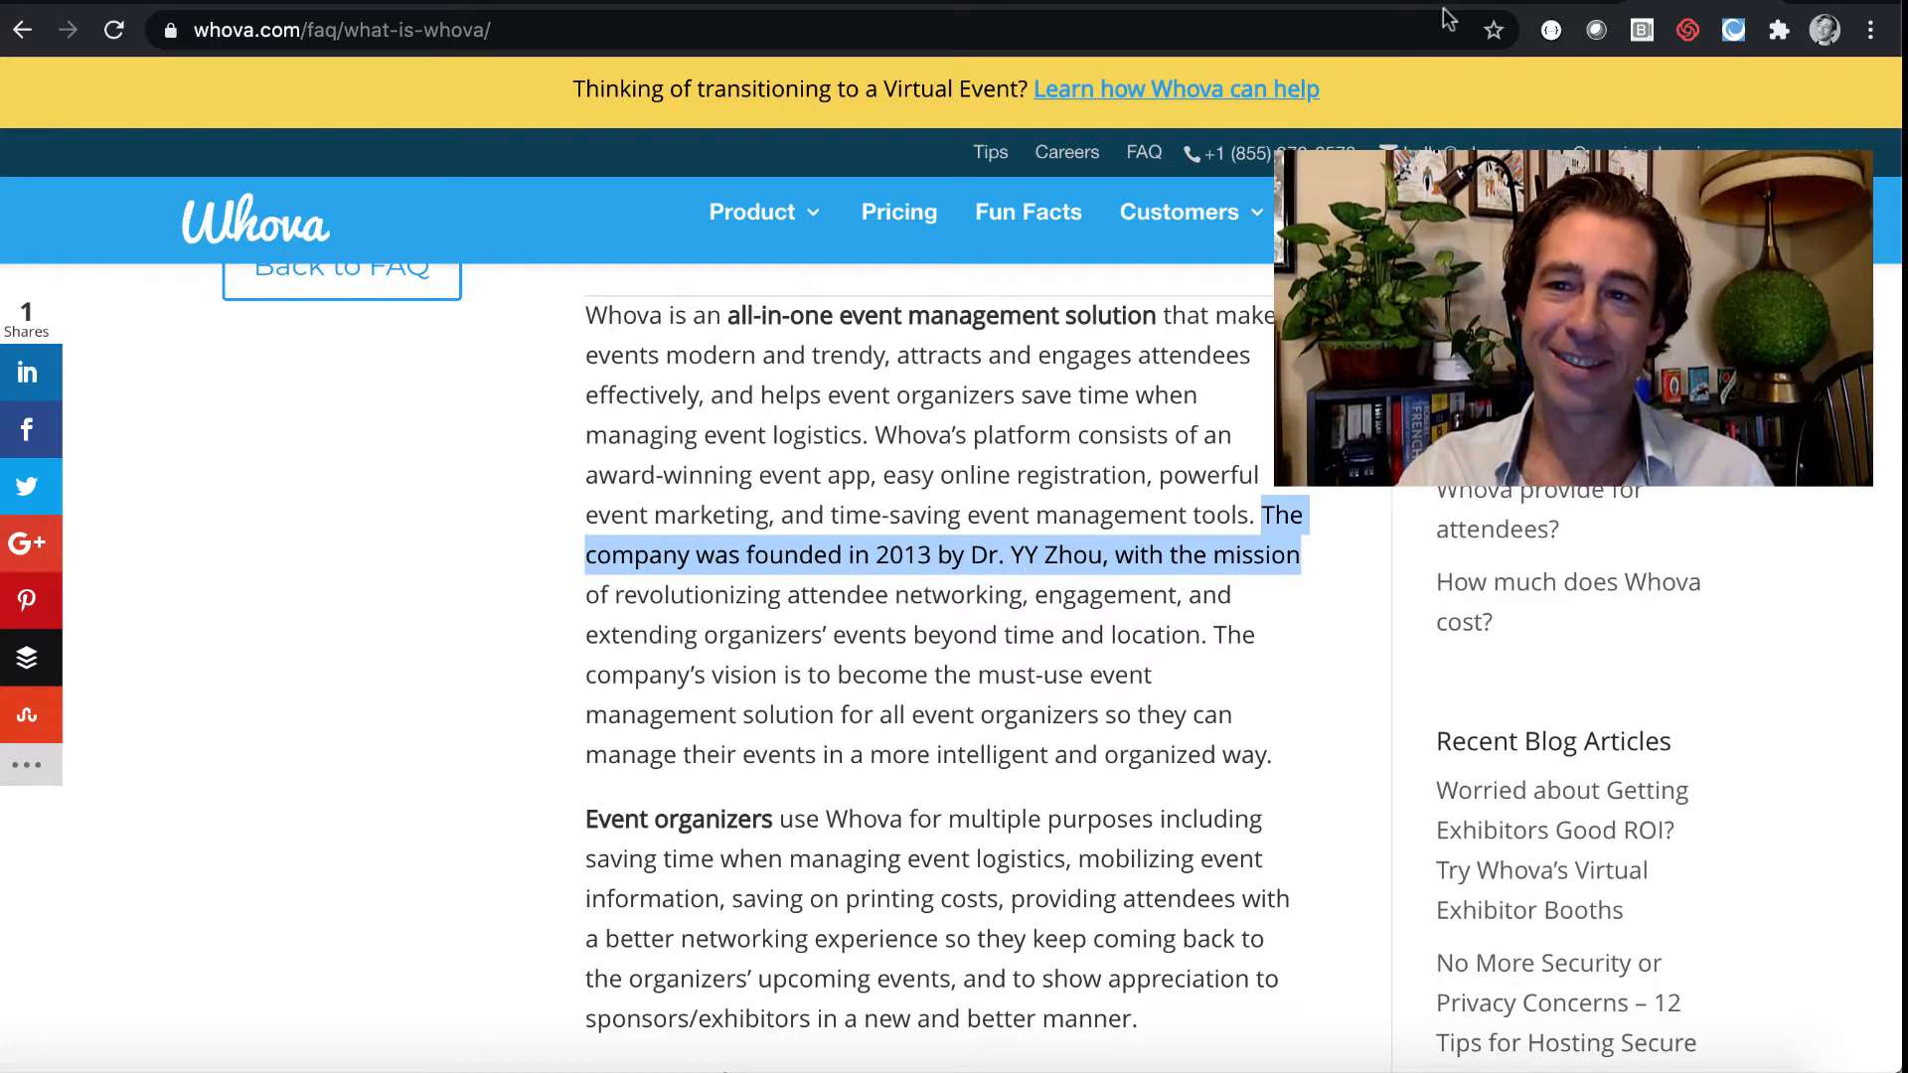
{"action": "key", "text": "ctrl+Tab"}
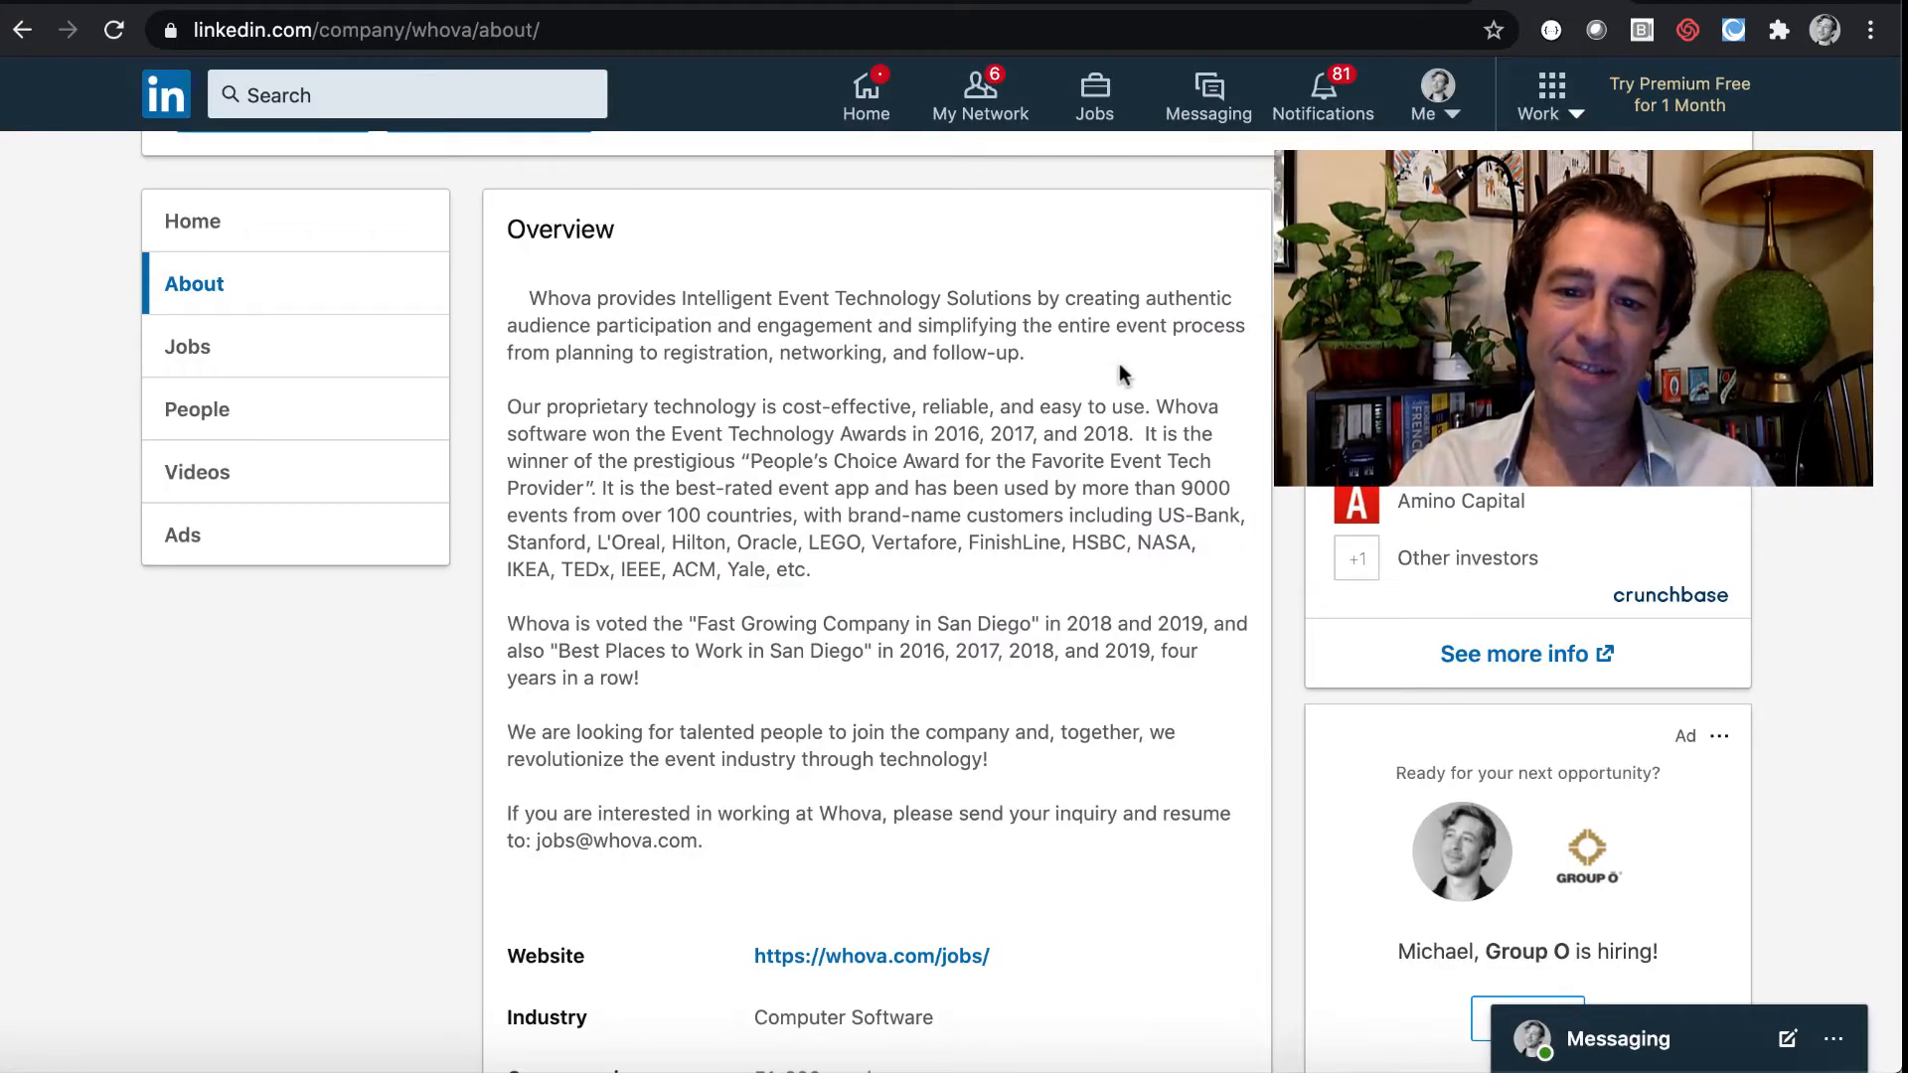
{"action": "scroll", "coordinate": [1118, 366], "scroll_direction": "down", "scroll_amount": 1}
{"action": "scroll", "coordinate": [1119, 365], "scroll_direction": "down", "scroll_amount": 2}
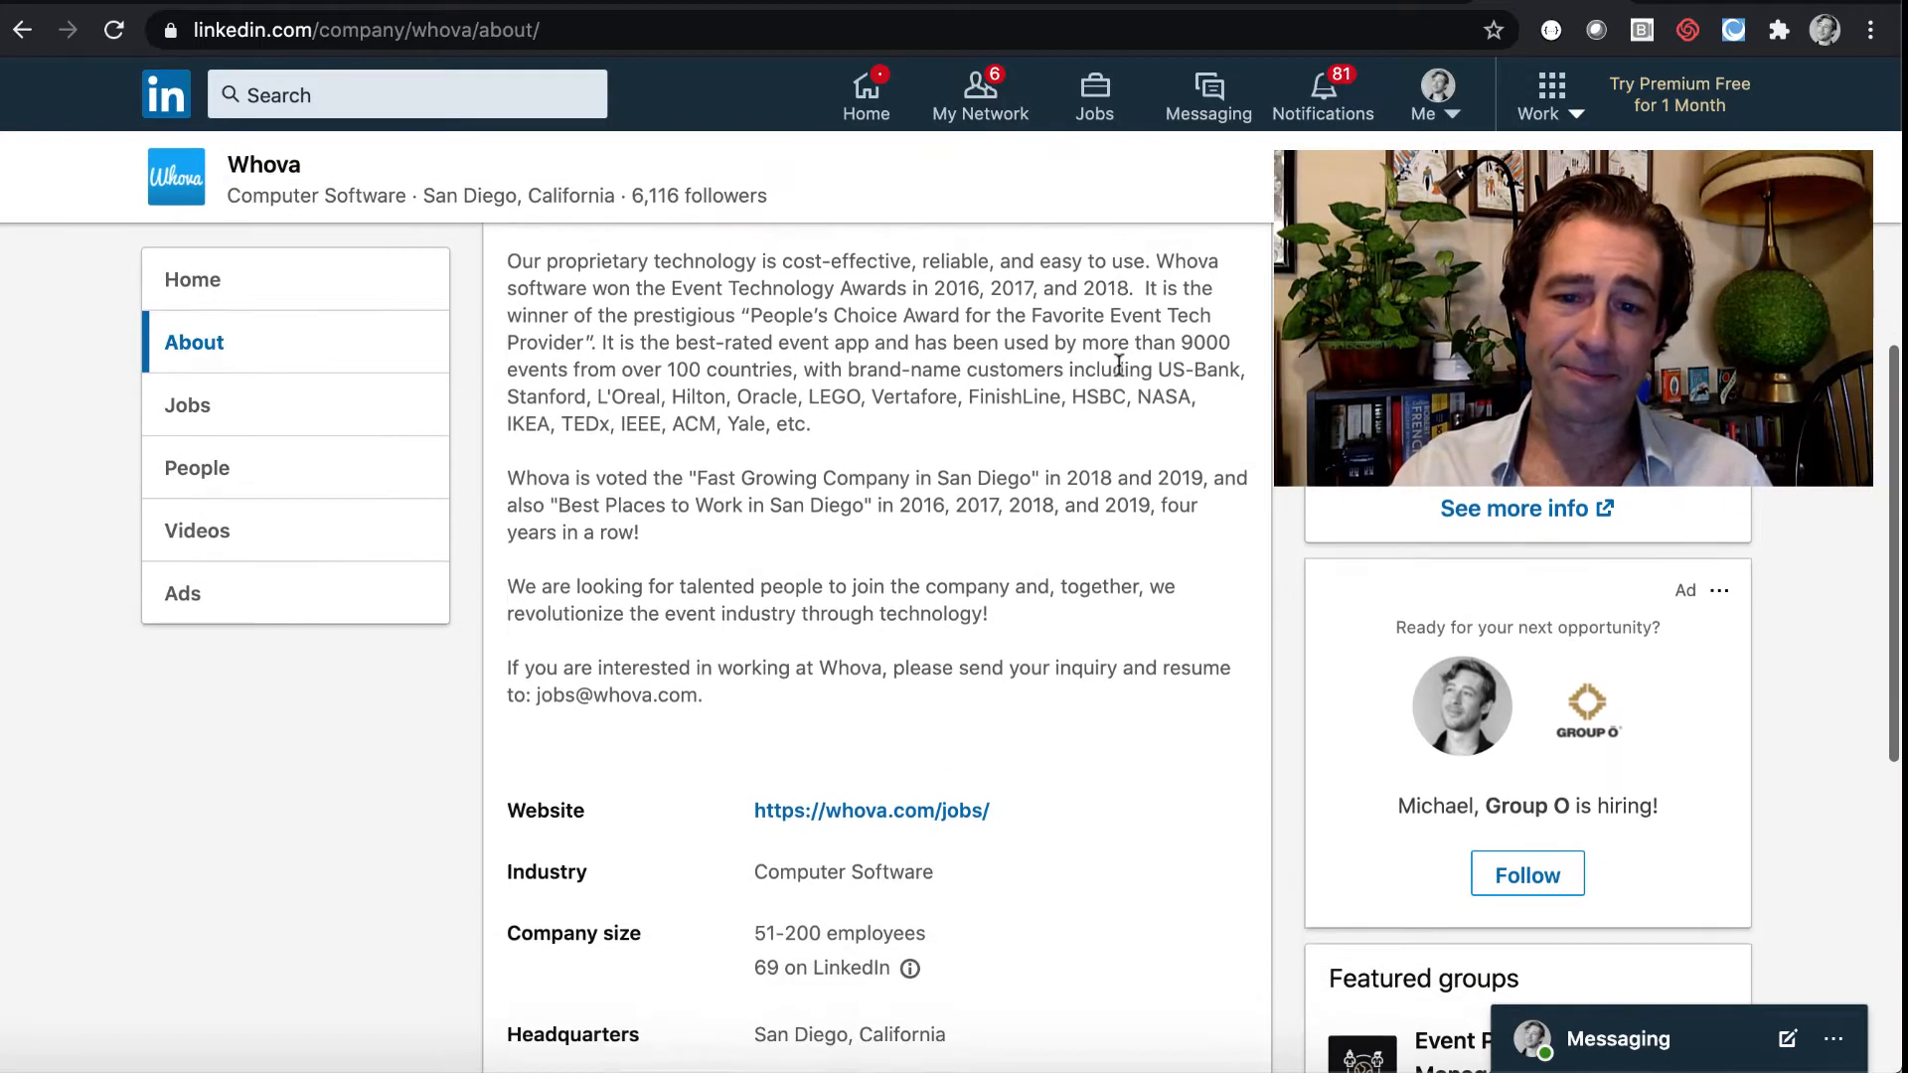
{"action": "scroll", "coordinate": [1118, 366], "scroll_direction": "down", "scroll_amount": 2}
{"action": "scroll", "coordinate": [1119, 365], "scroll_direction": "down", "scroll_amount": 2}
{"action": "scroll", "coordinate": [1118, 366], "scroll_direction": "down", "scroll_amount": 3}
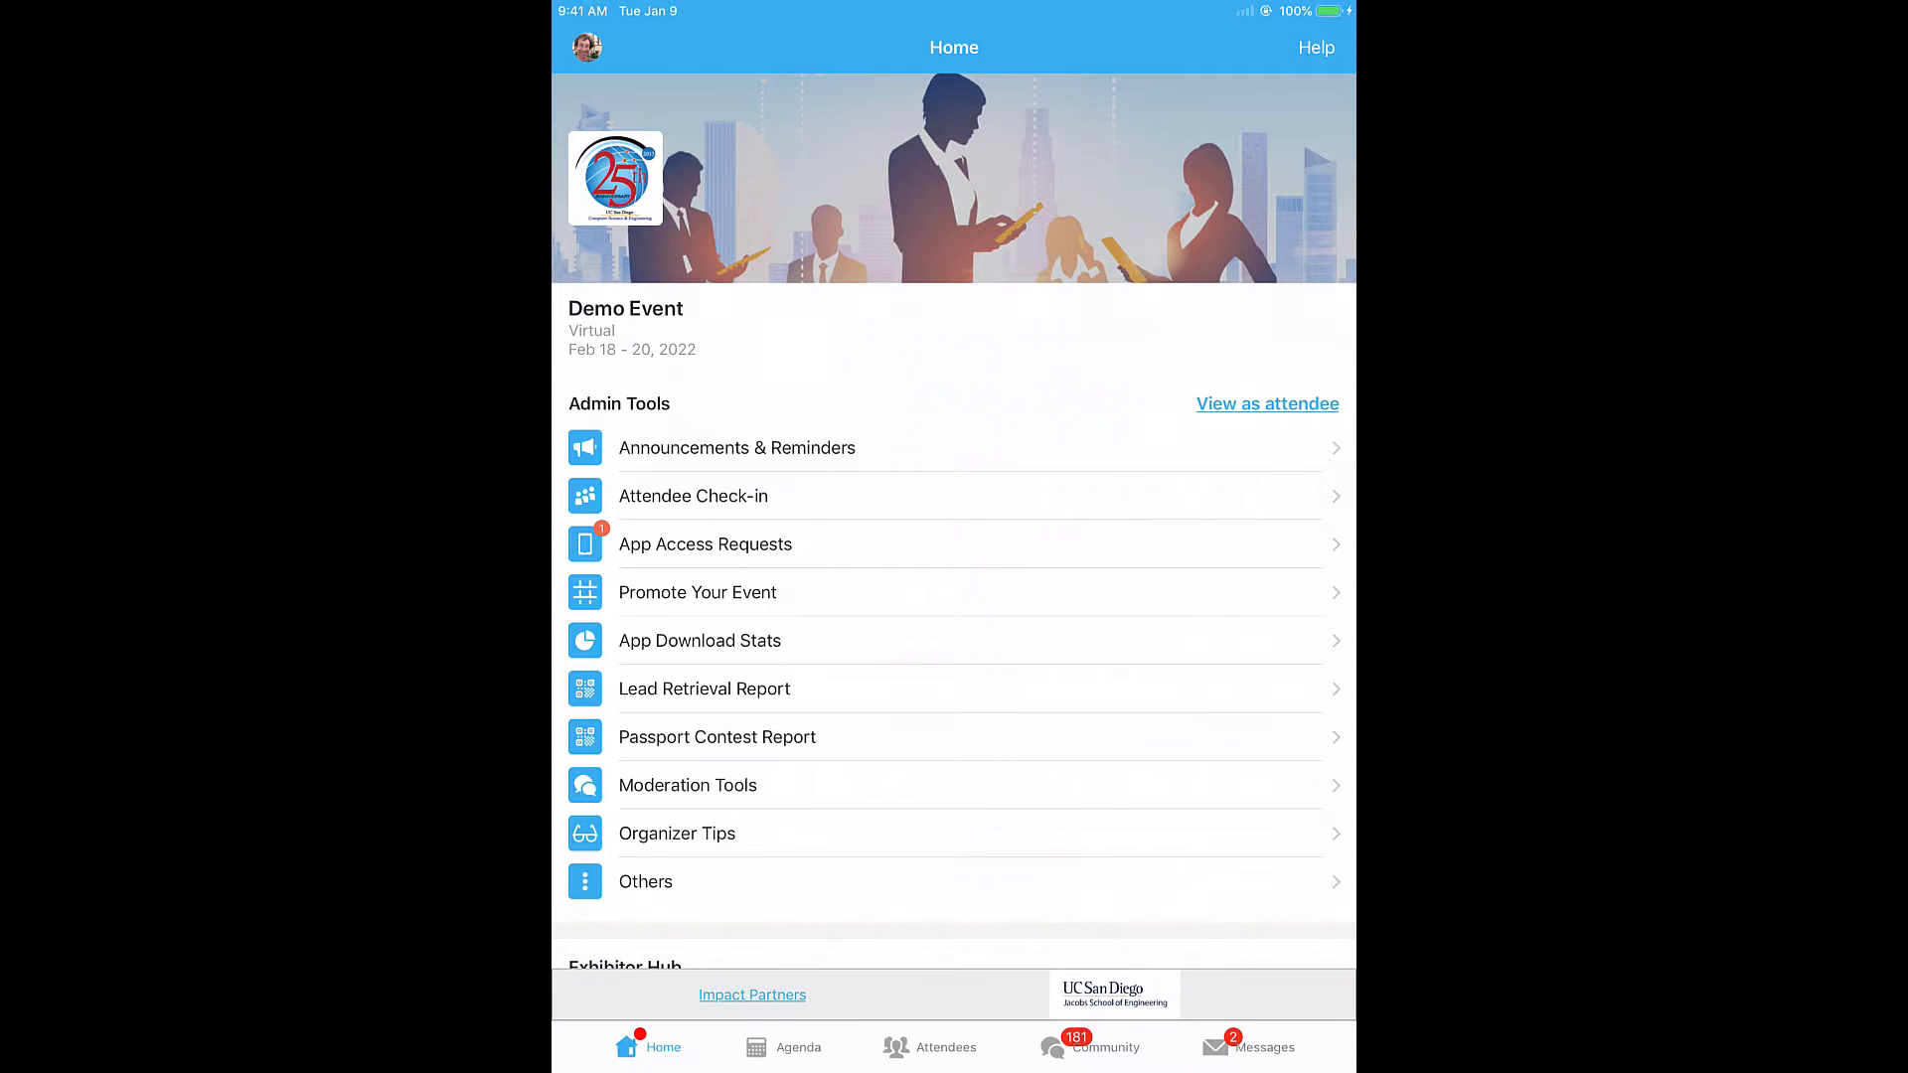
Step: Peek into Announcements & Reminders and Others, returning to the Demo Event admin home each time
{"action": "left_click", "coordinate": [954, 447]}
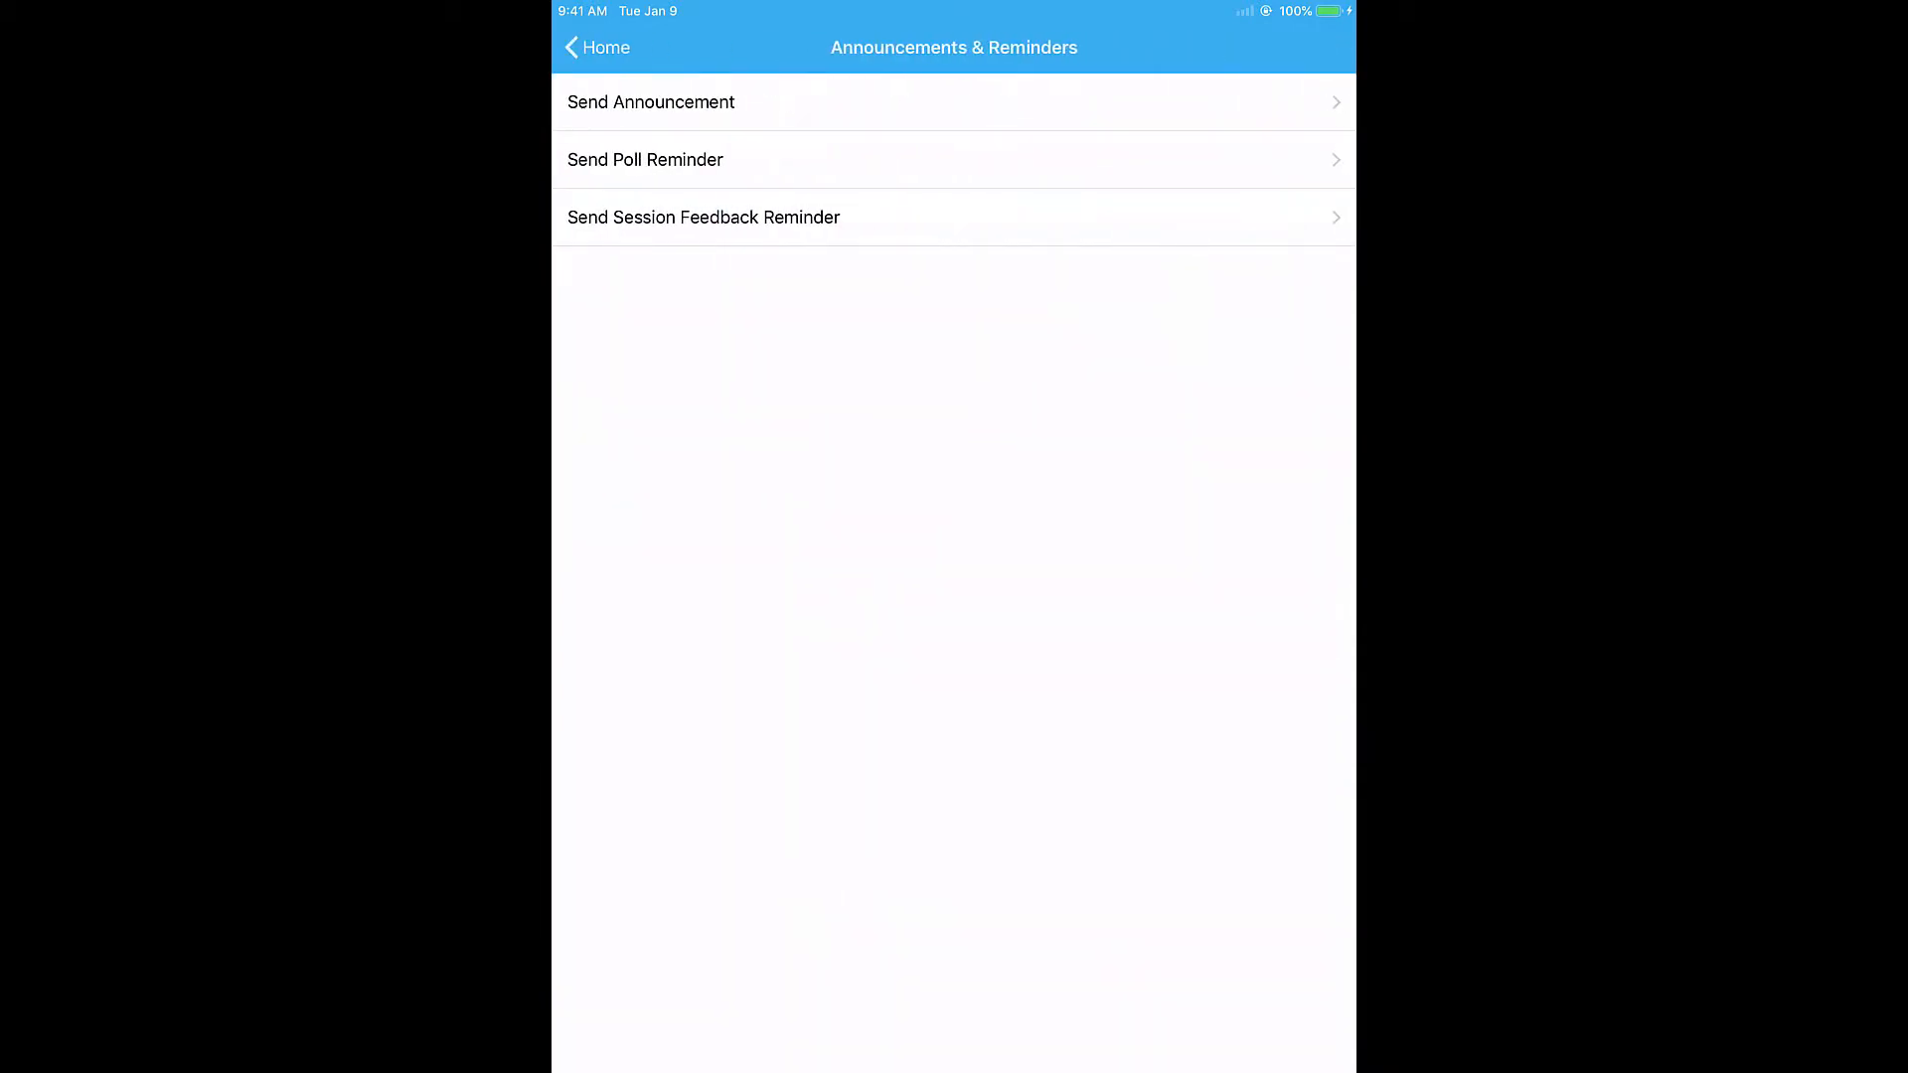
{"action": "left_click", "coordinate": [597, 47]}
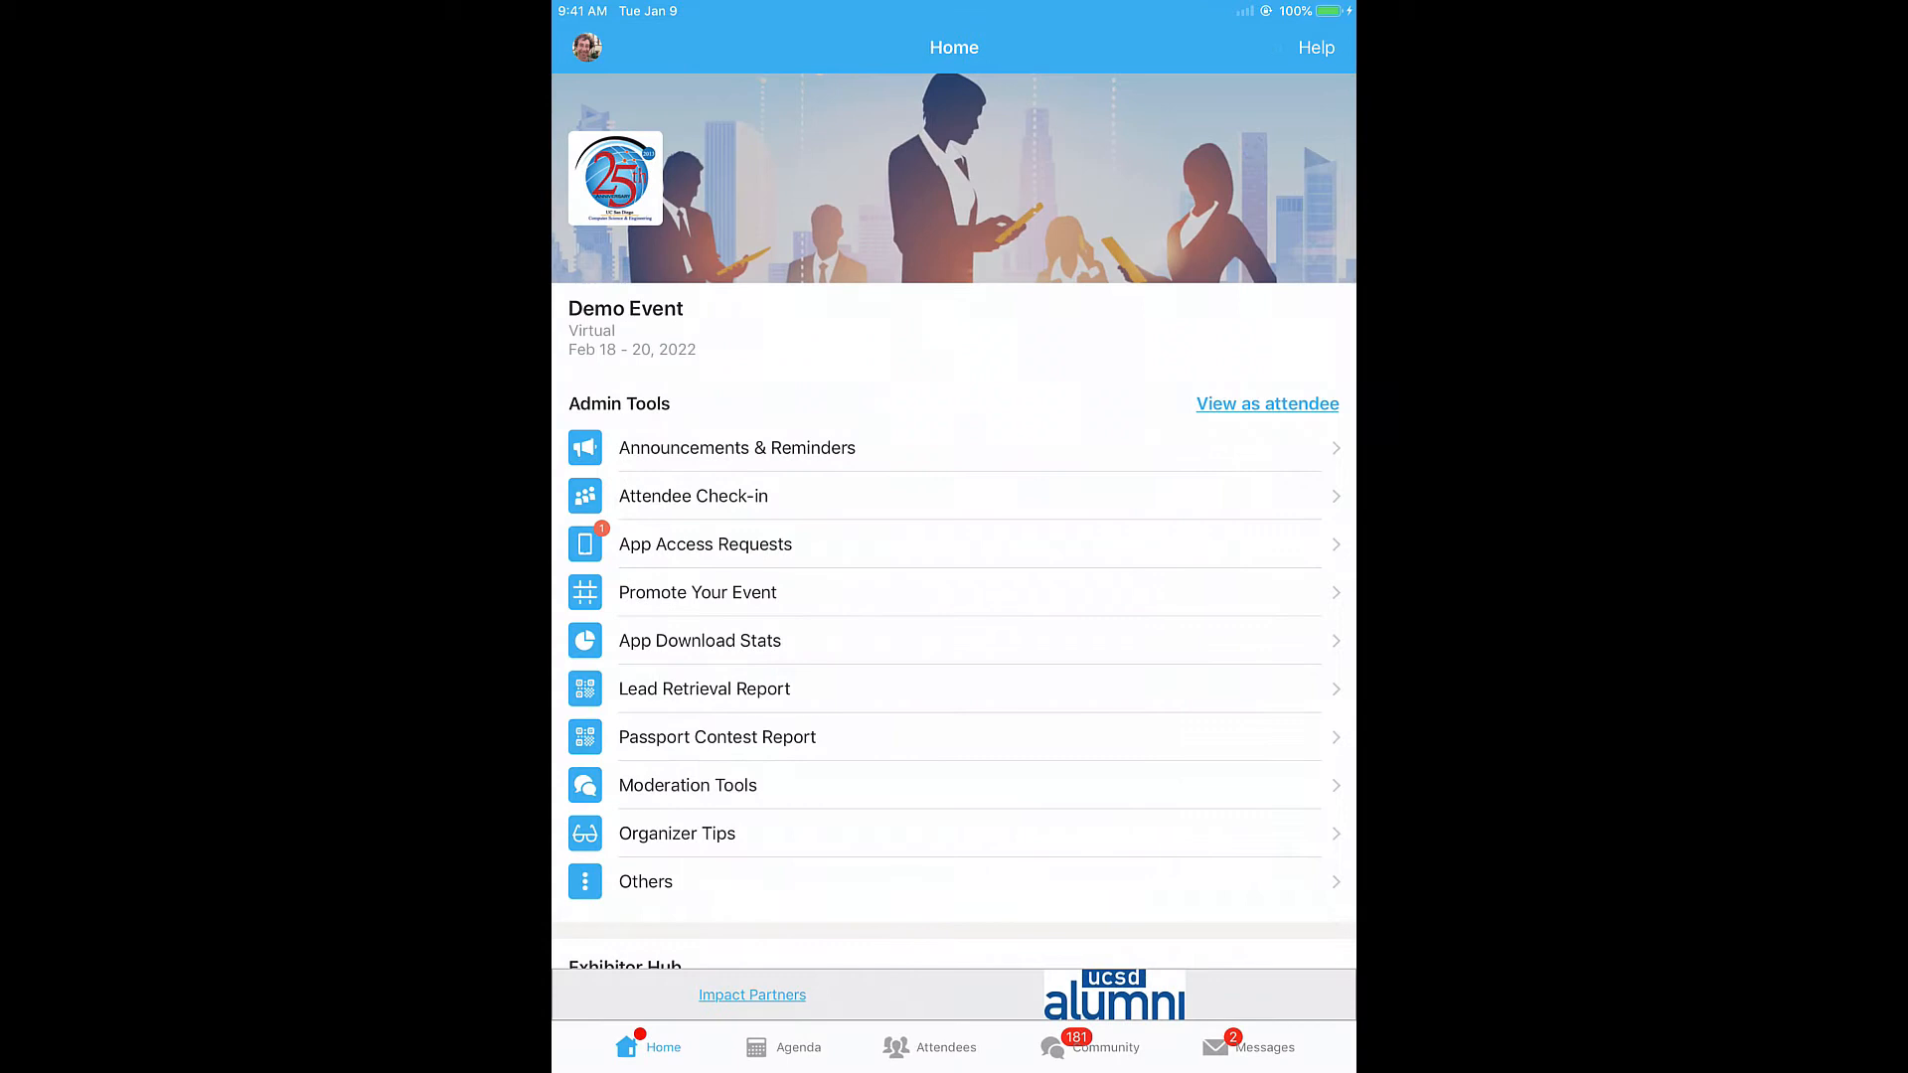
{"action": "scroll", "coordinate": [955, 597], "scroll_direction": "down", "scroll_amount": 2}
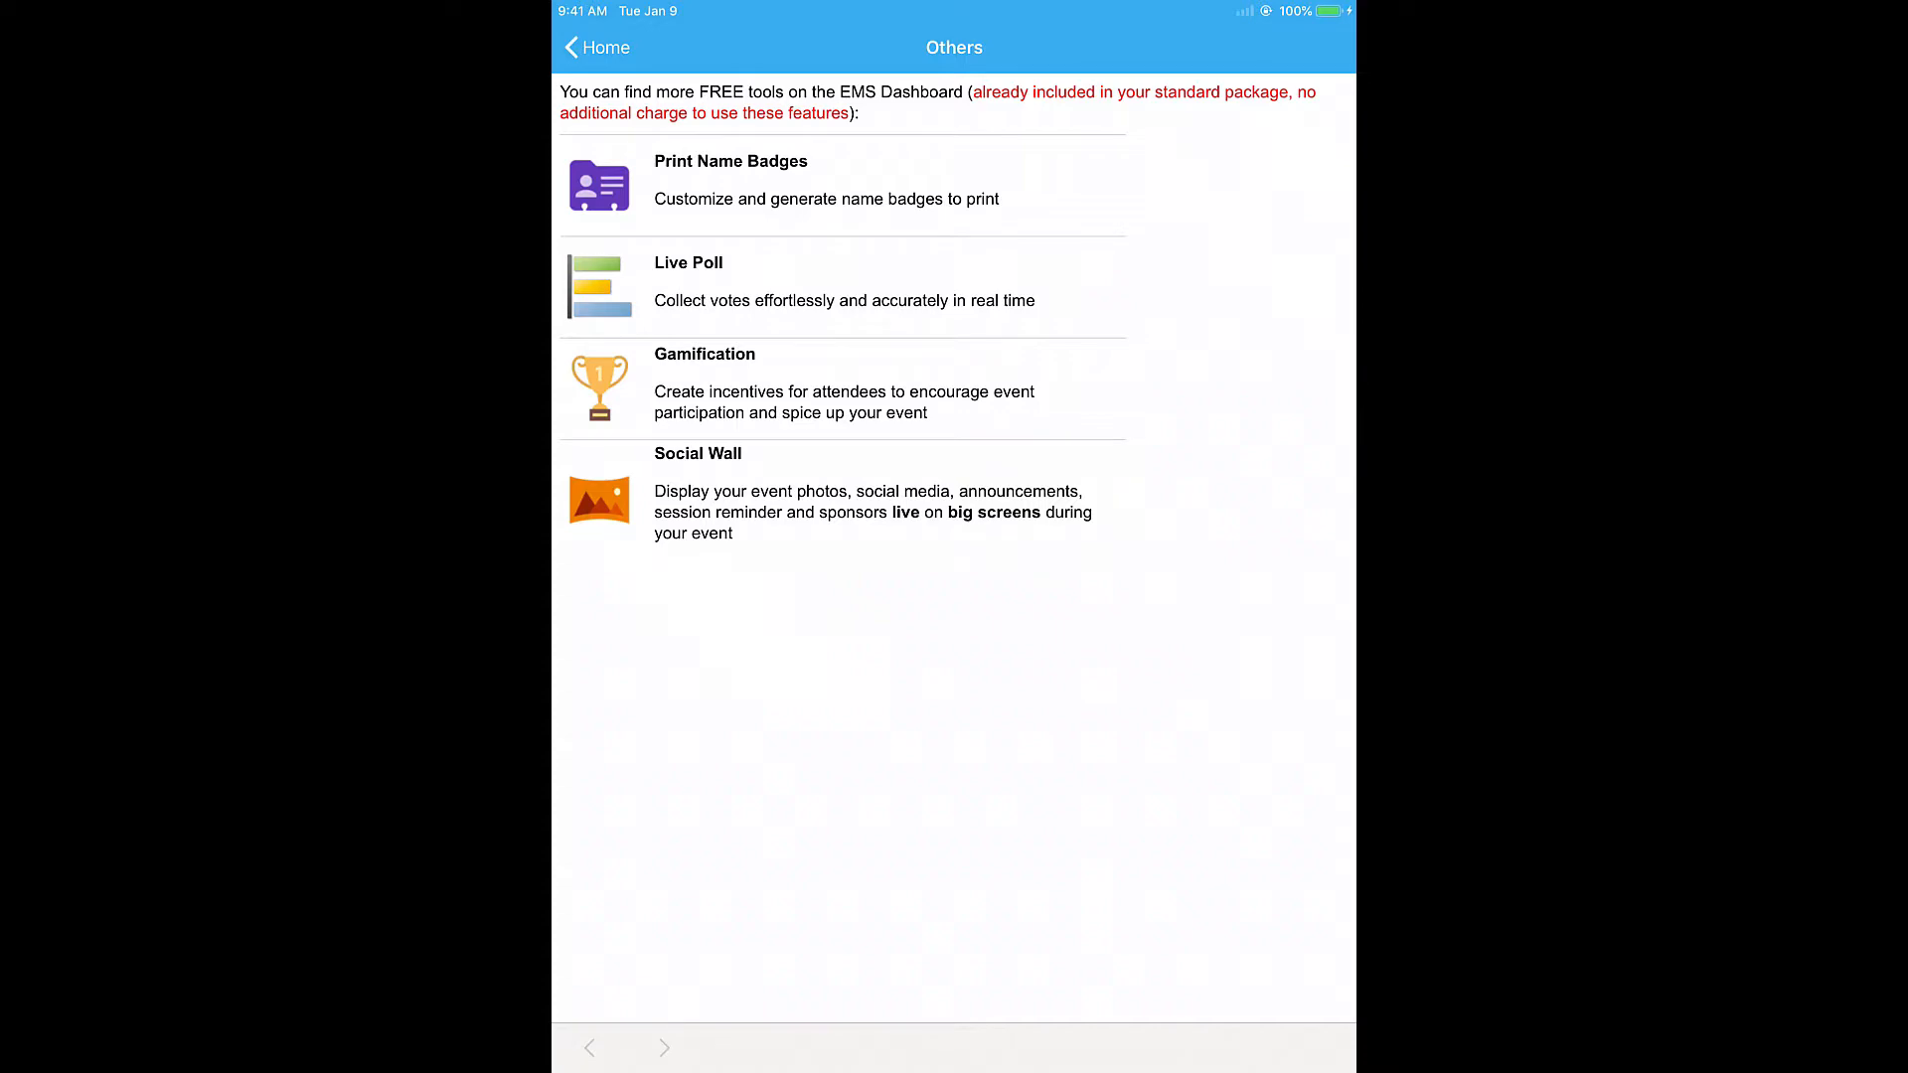
{"action": "left_click", "coordinate": [596, 47]}
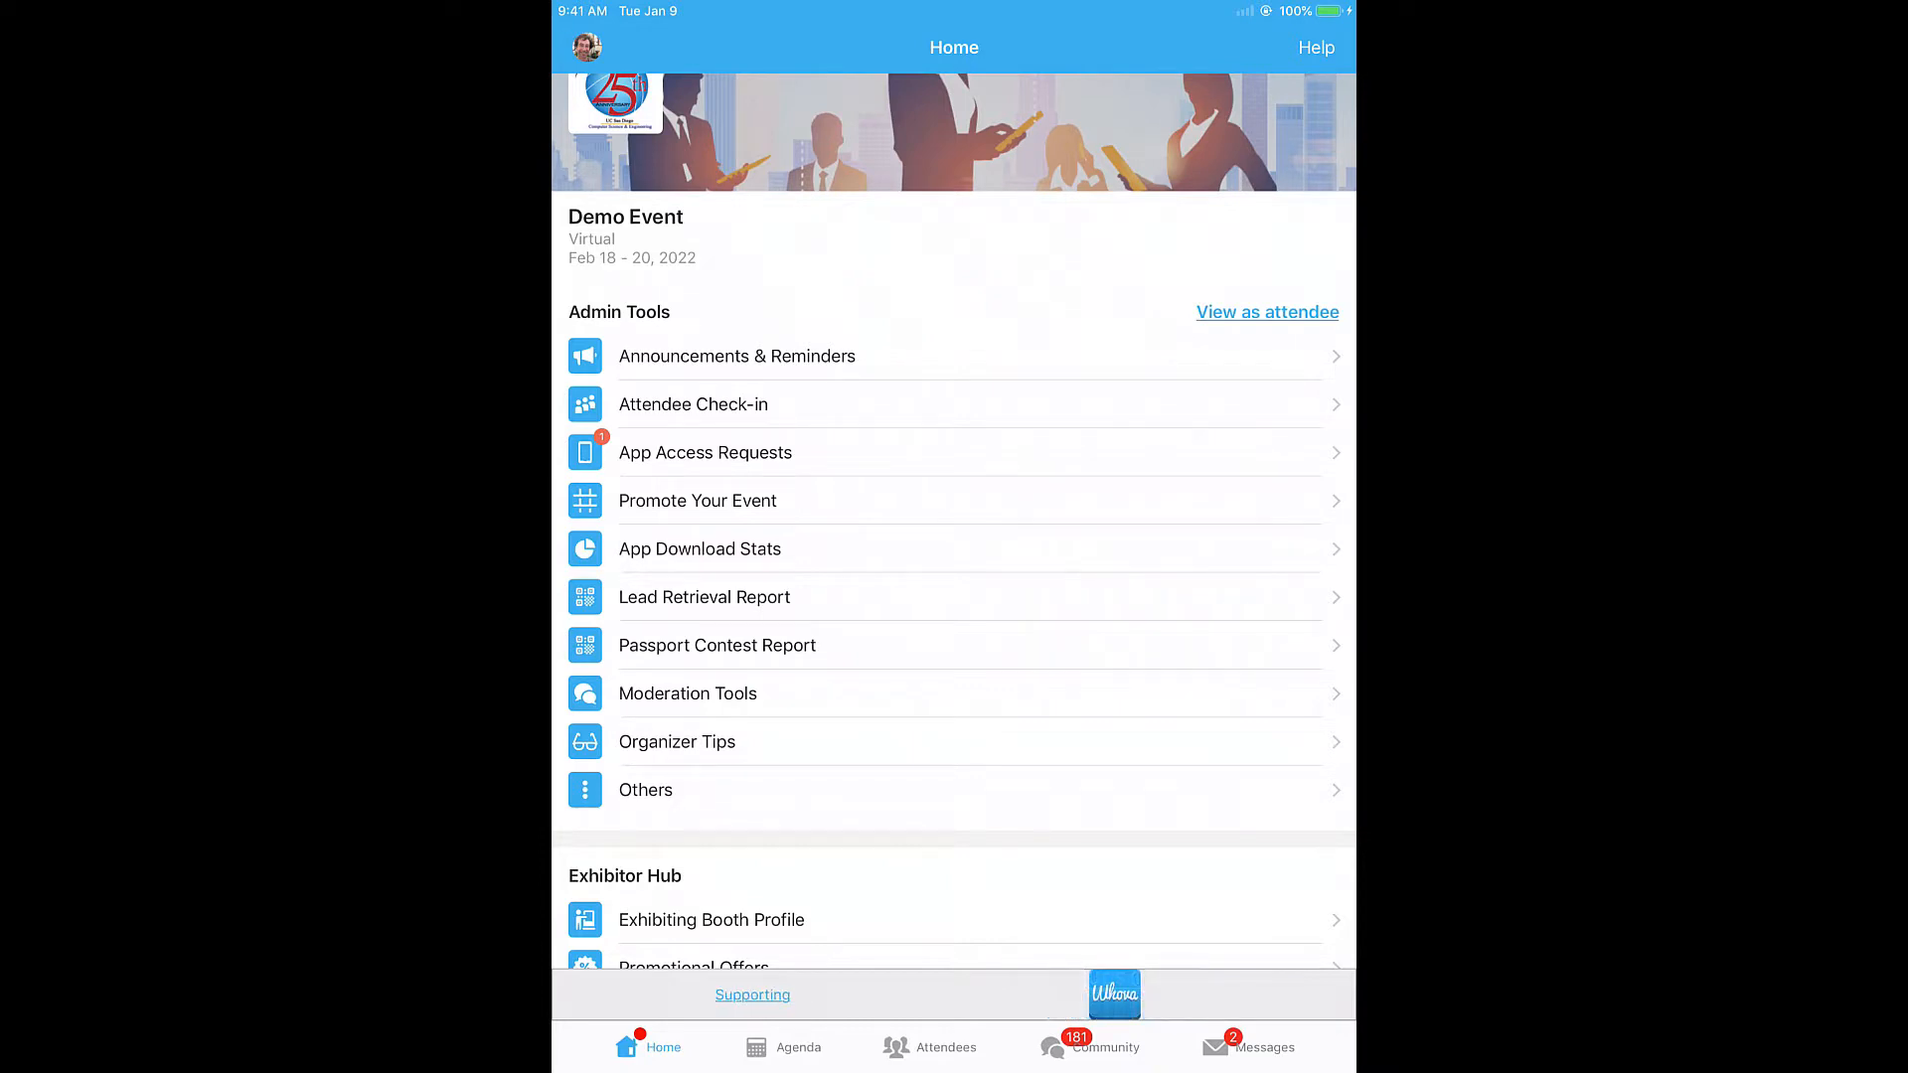
Step: Preview the Demo Event as an attendee via 'View as attendee'
{"action": "left_click", "coordinate": [1268, 311]}
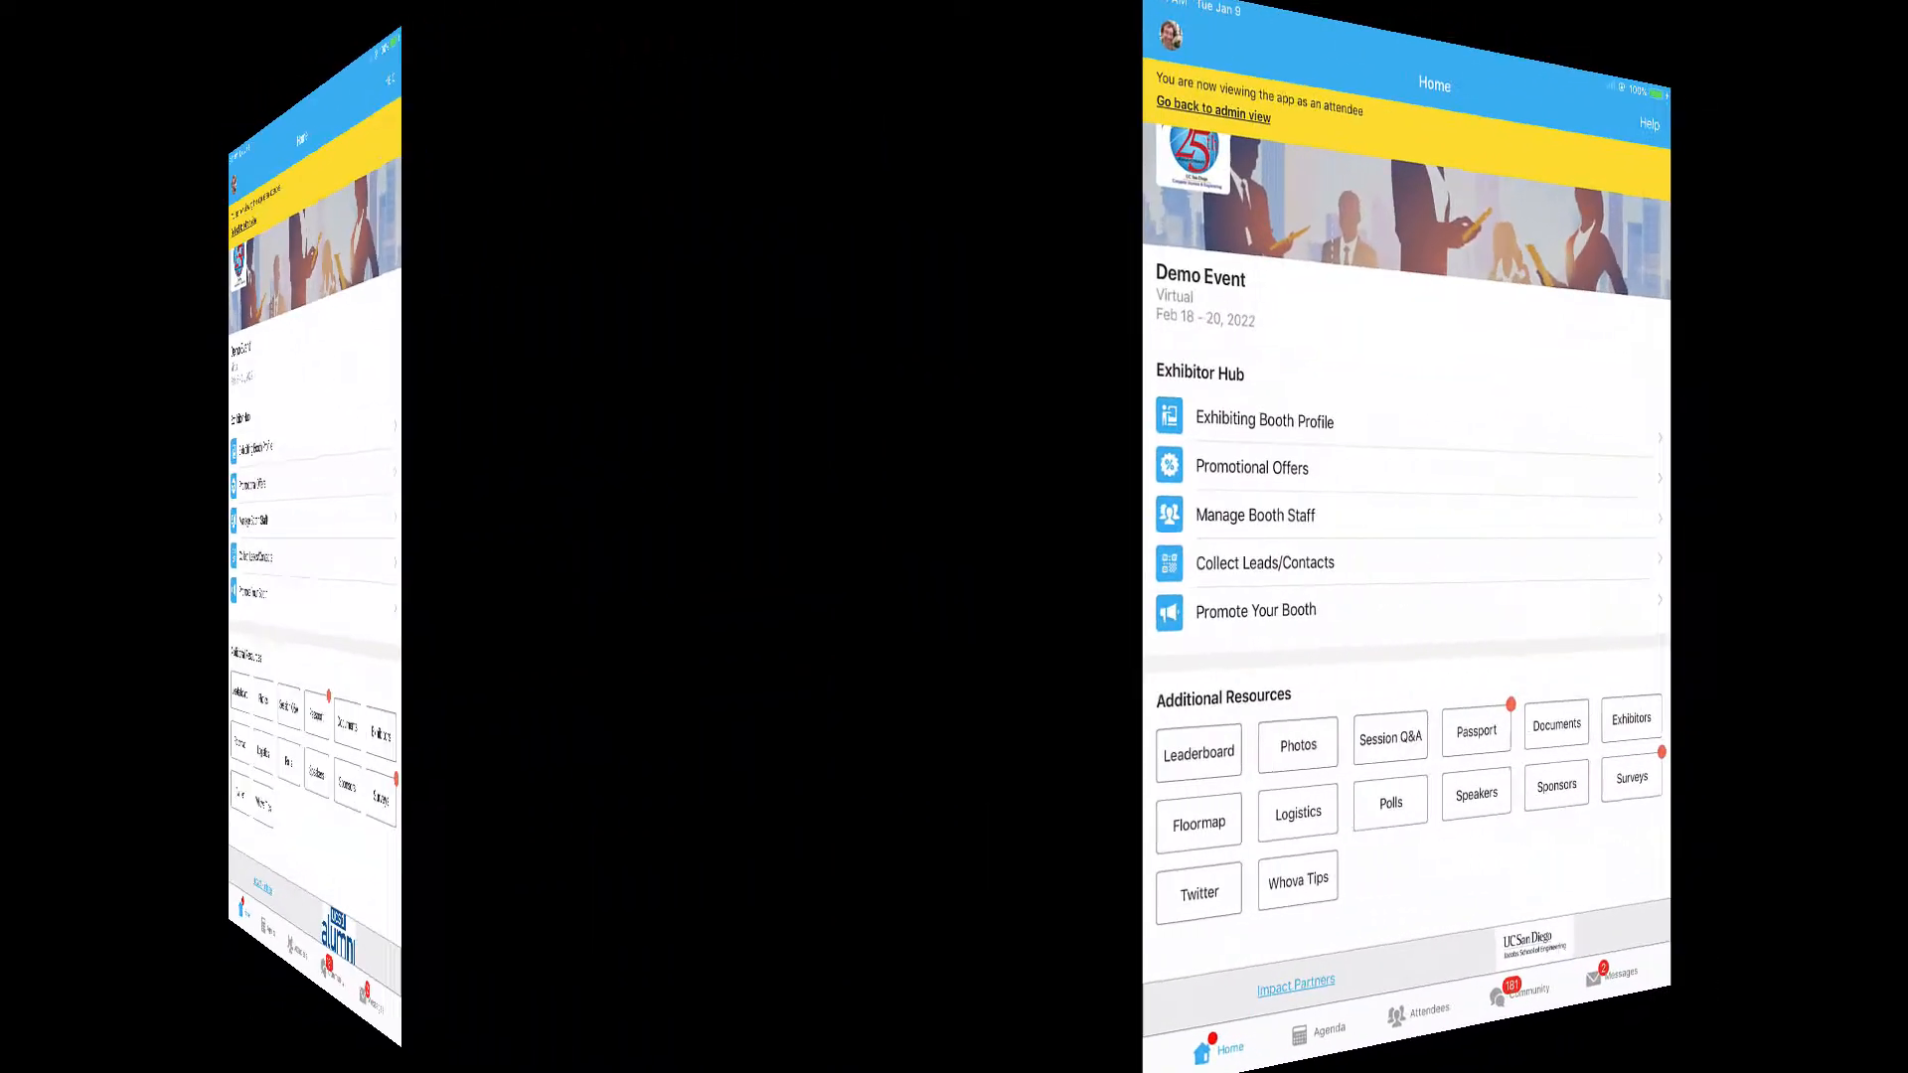
{"action": "scroll", "coordinate": [955, 596], "scroll_direction": "down", "scroll_amount": 3}
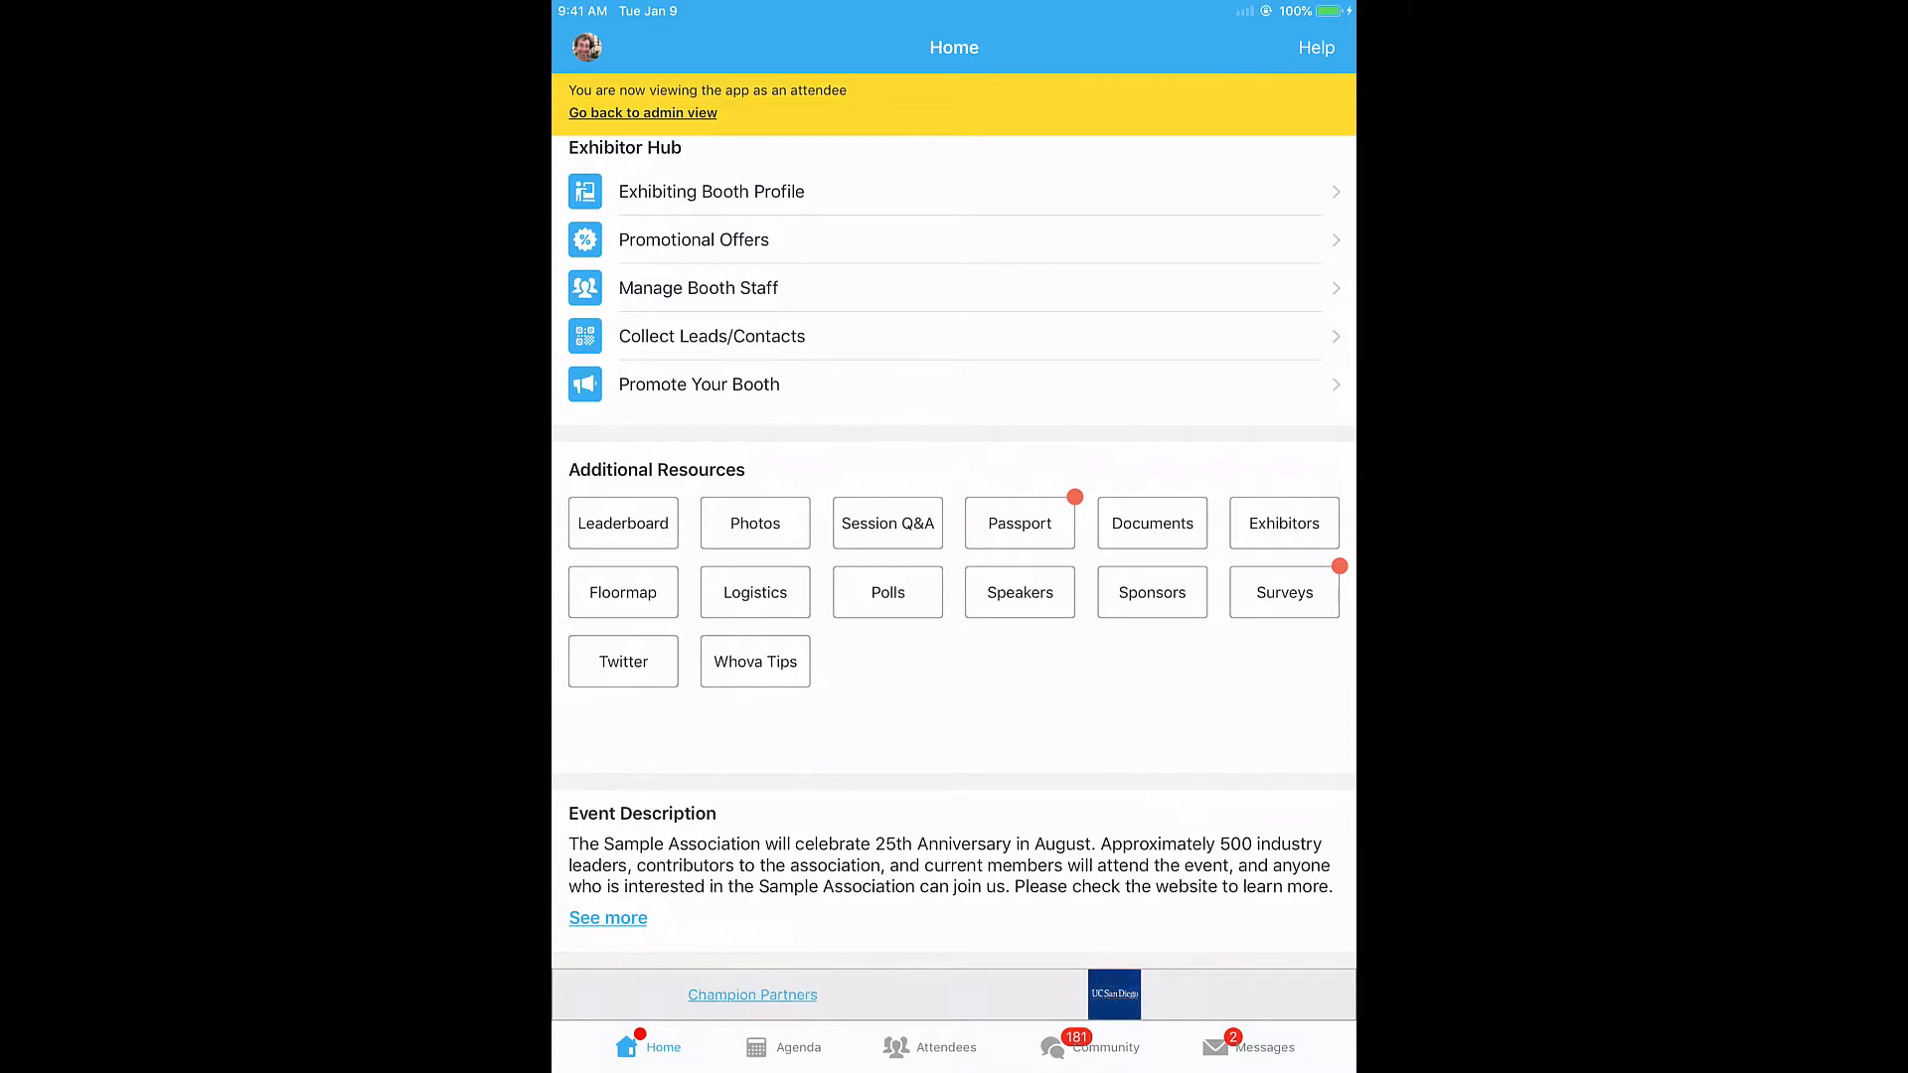
{"action": "scroll", "coordinate": [955, 537], "scroll_direction": "up", "scroll_amount": 5}
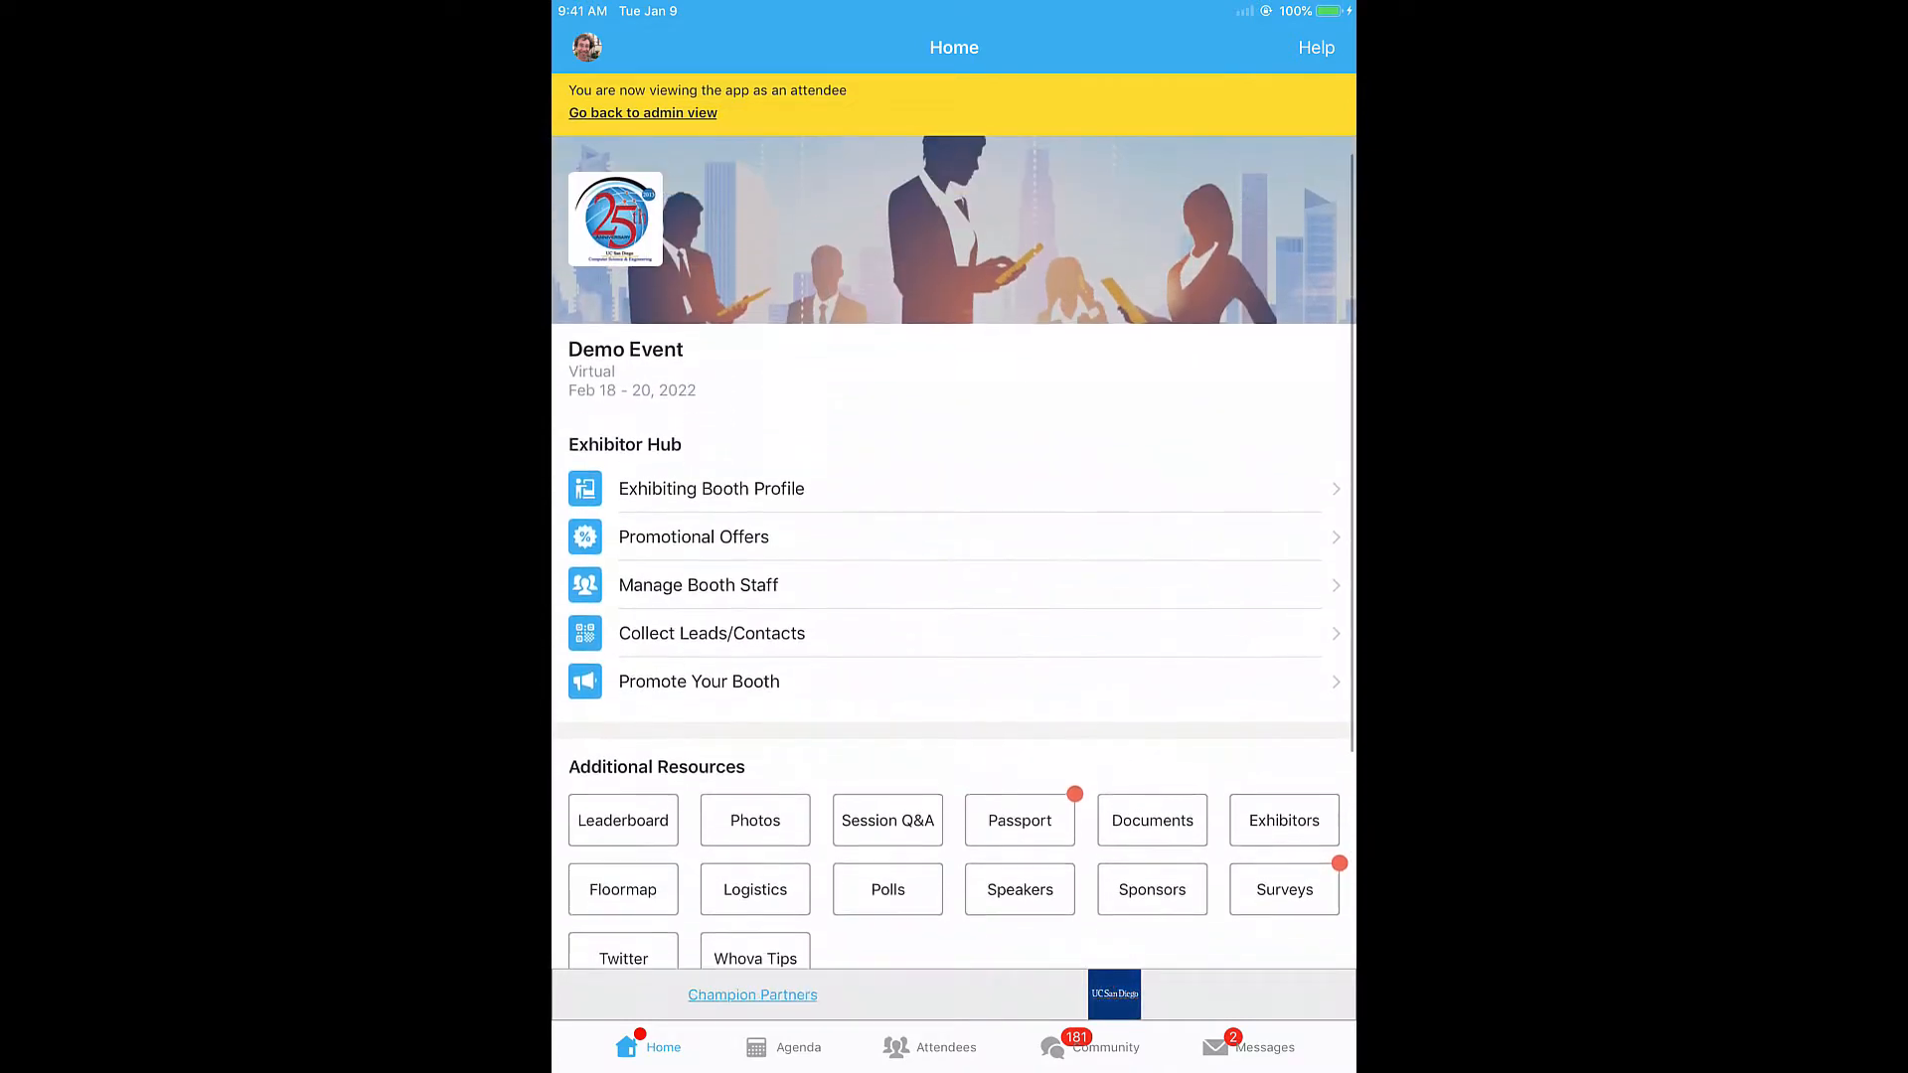
{"action": "scroll", "coordinate": [954, 536], "scroll_direction": "down", "scroll_amount": 3}
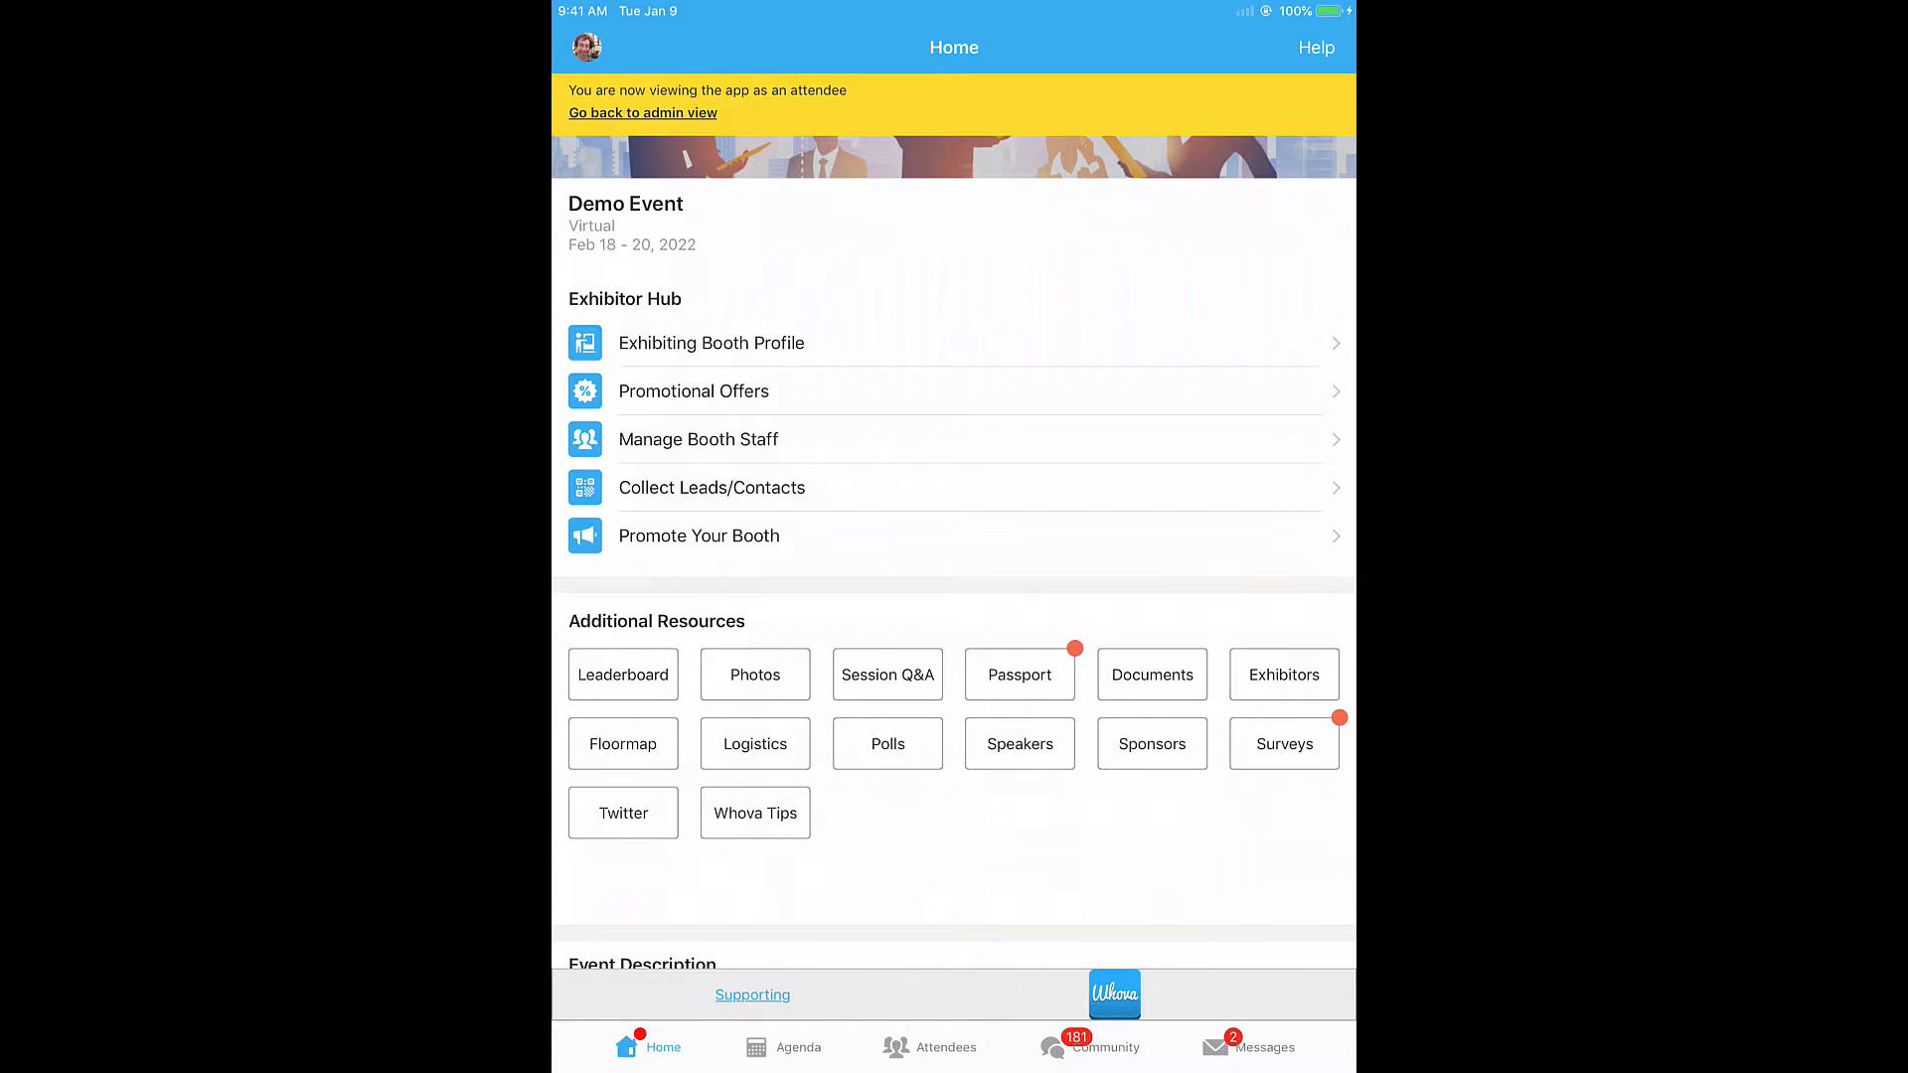
Step: Browse the Leaderboard's own points, contest prizes and rankings, then return Home
{"action": "left_click", "coordinate": [622, 674]}
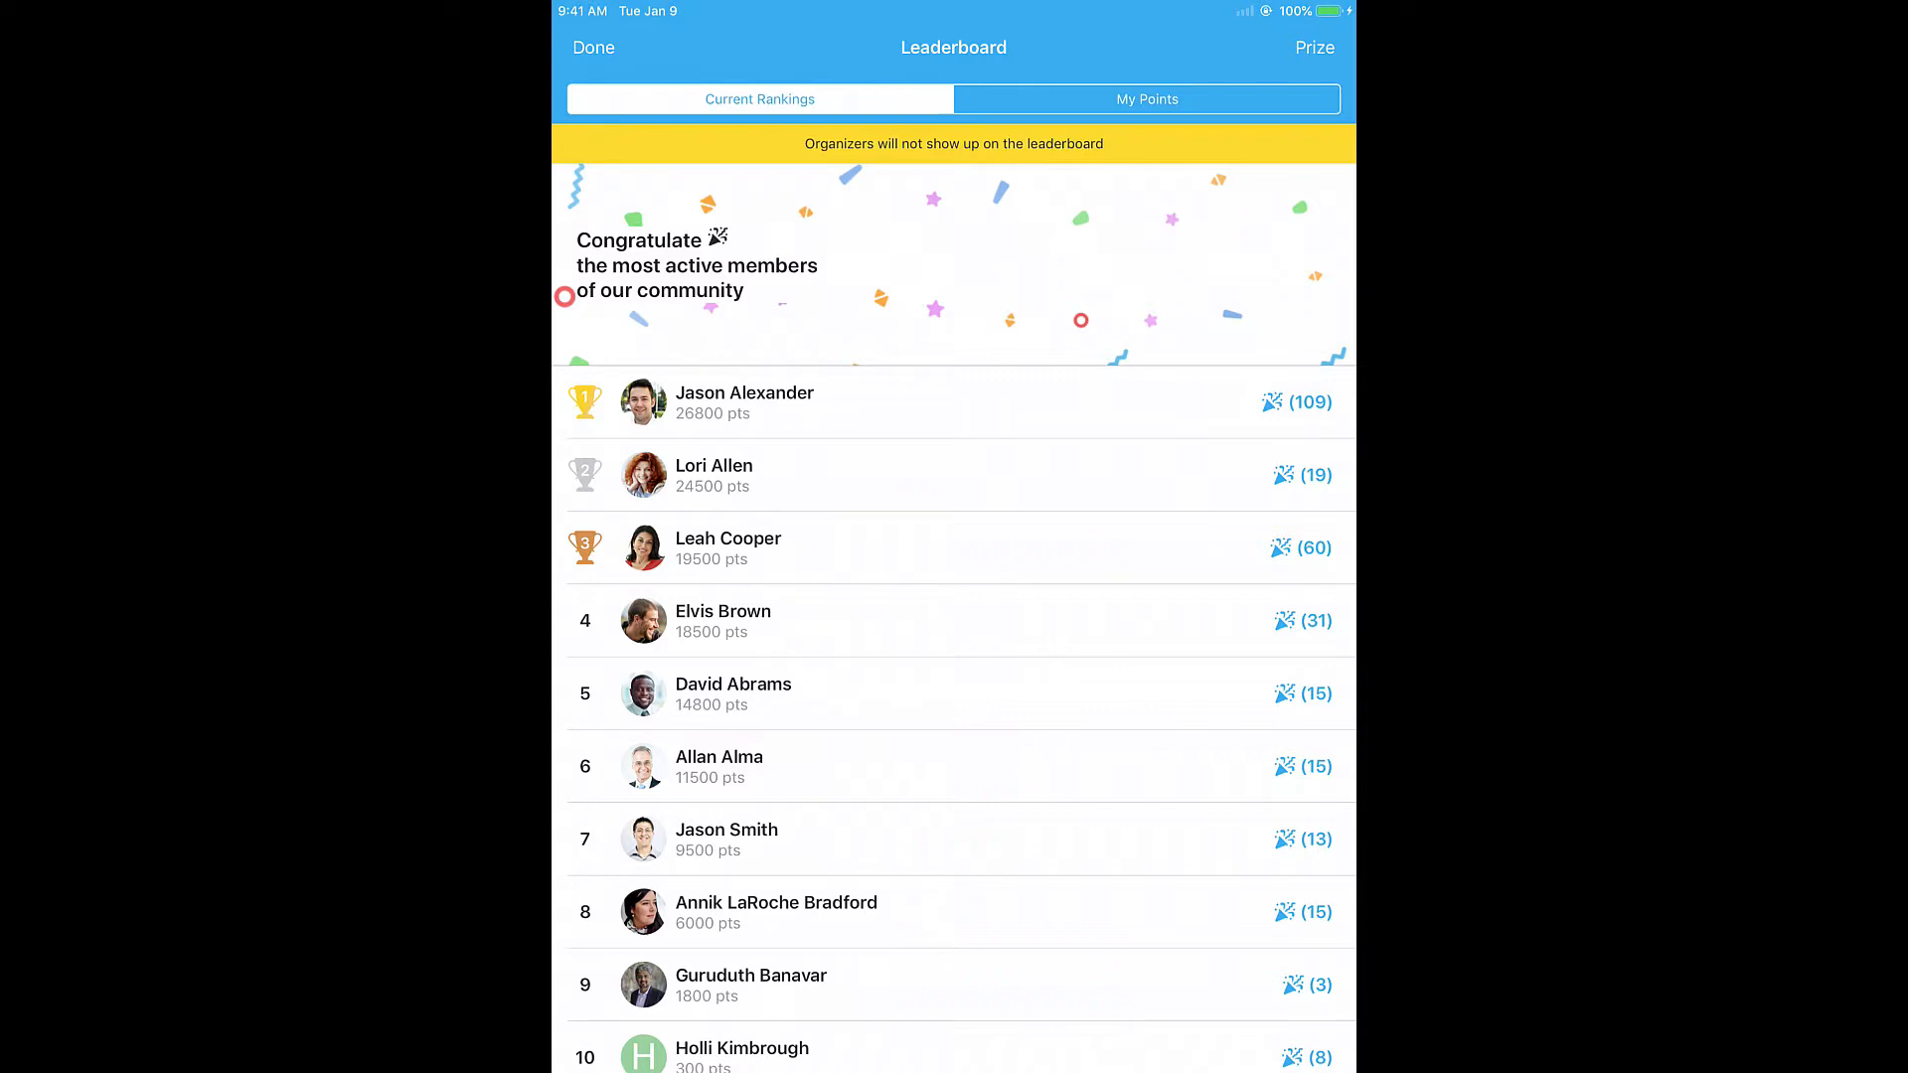
{"action": "scroll", "coordinate": [955, 596], "scroll_direction": "down", "scroll_amount": 2}
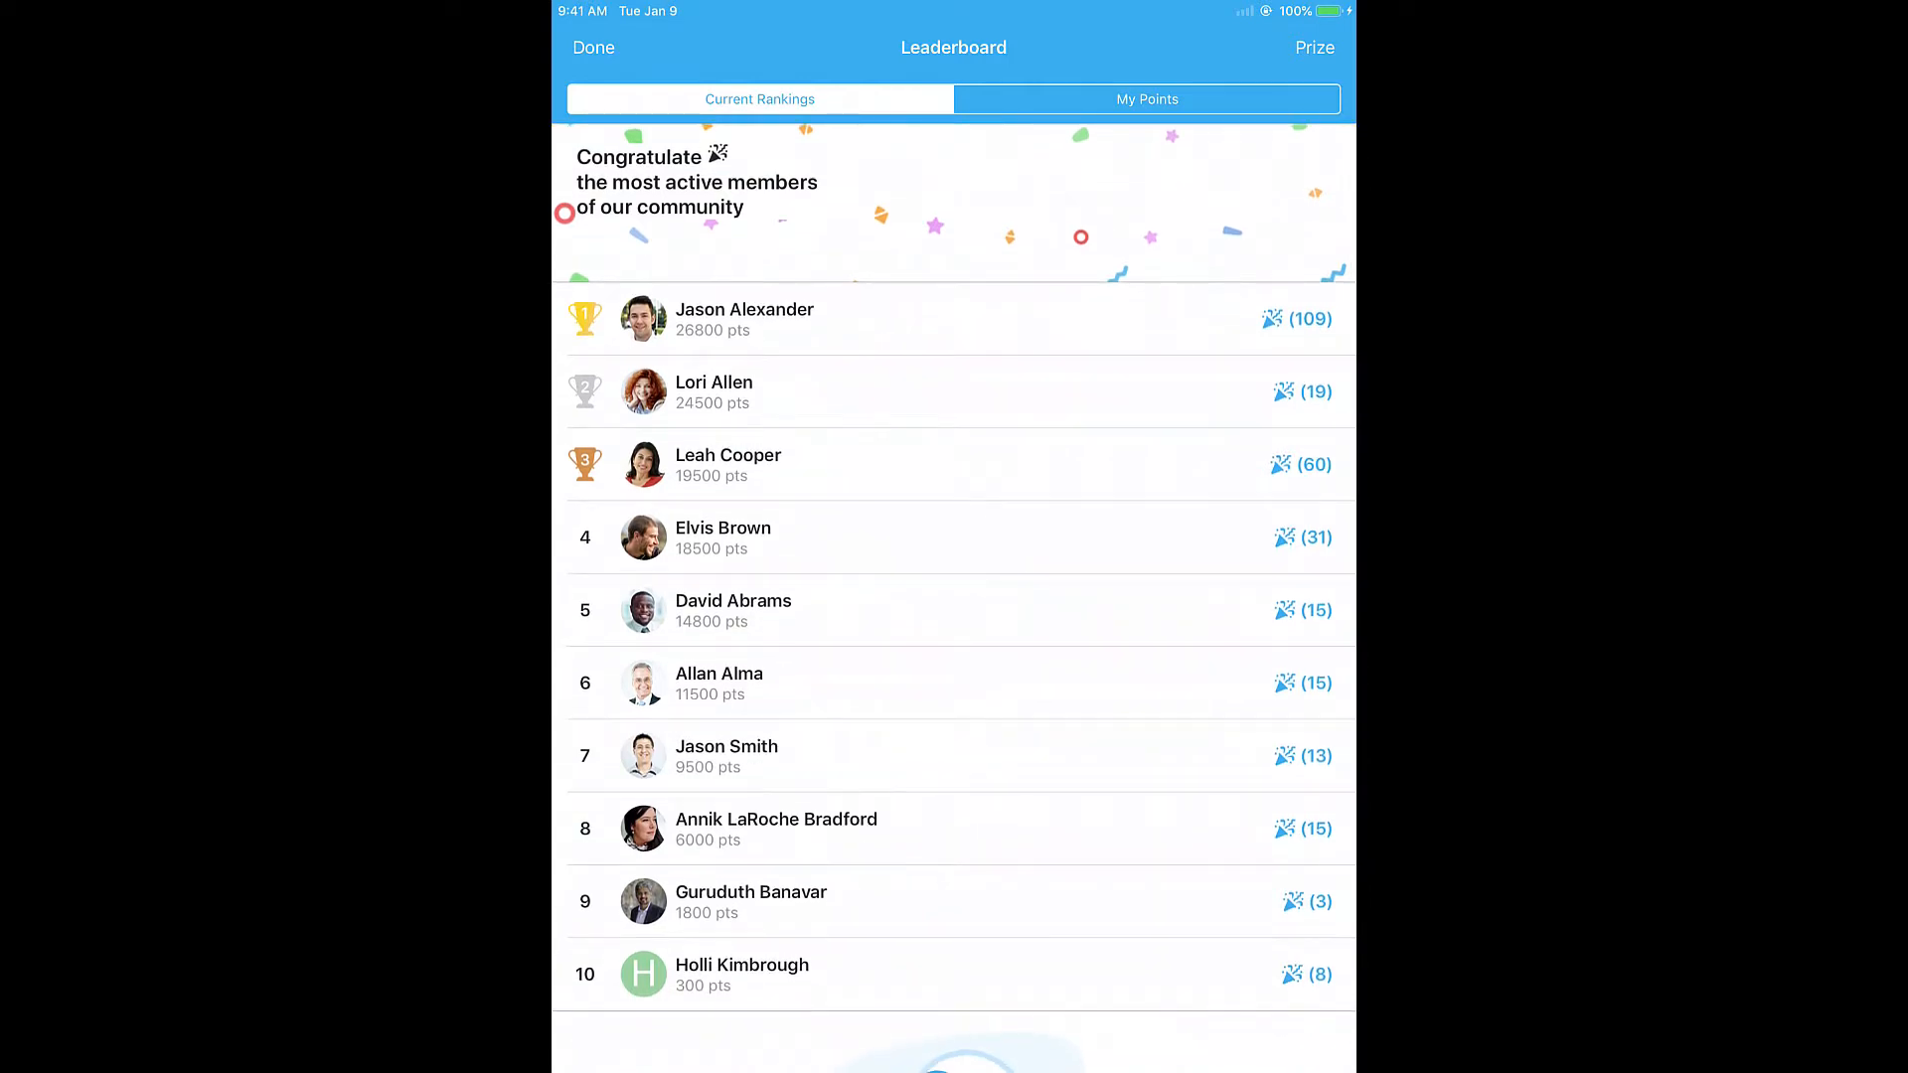
{"action": "scroll", "coordinate": [954, 597], "scroll_direction": "down", "scroll_amount": 3}
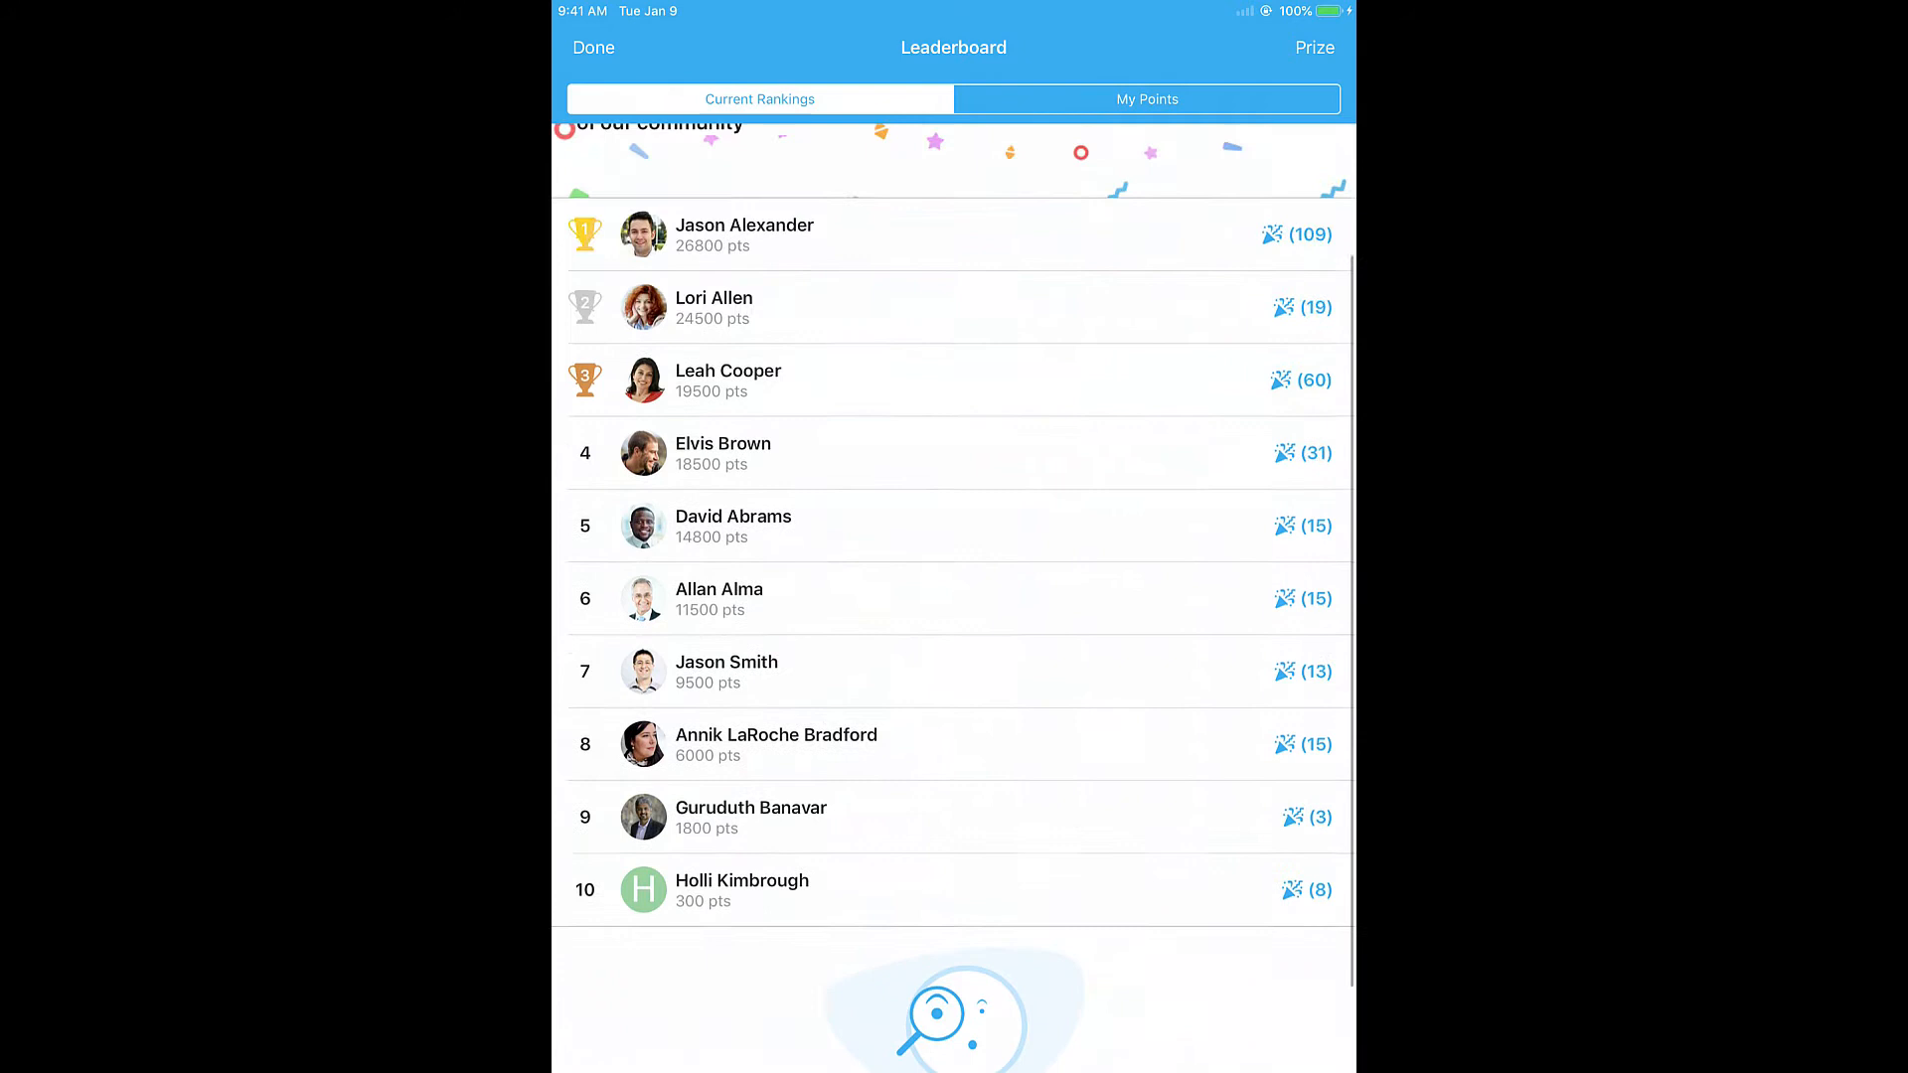
{"action": "scroll", "coordinate": [954, 597], "scroll_direction": "up", "scroll_amount": 3}
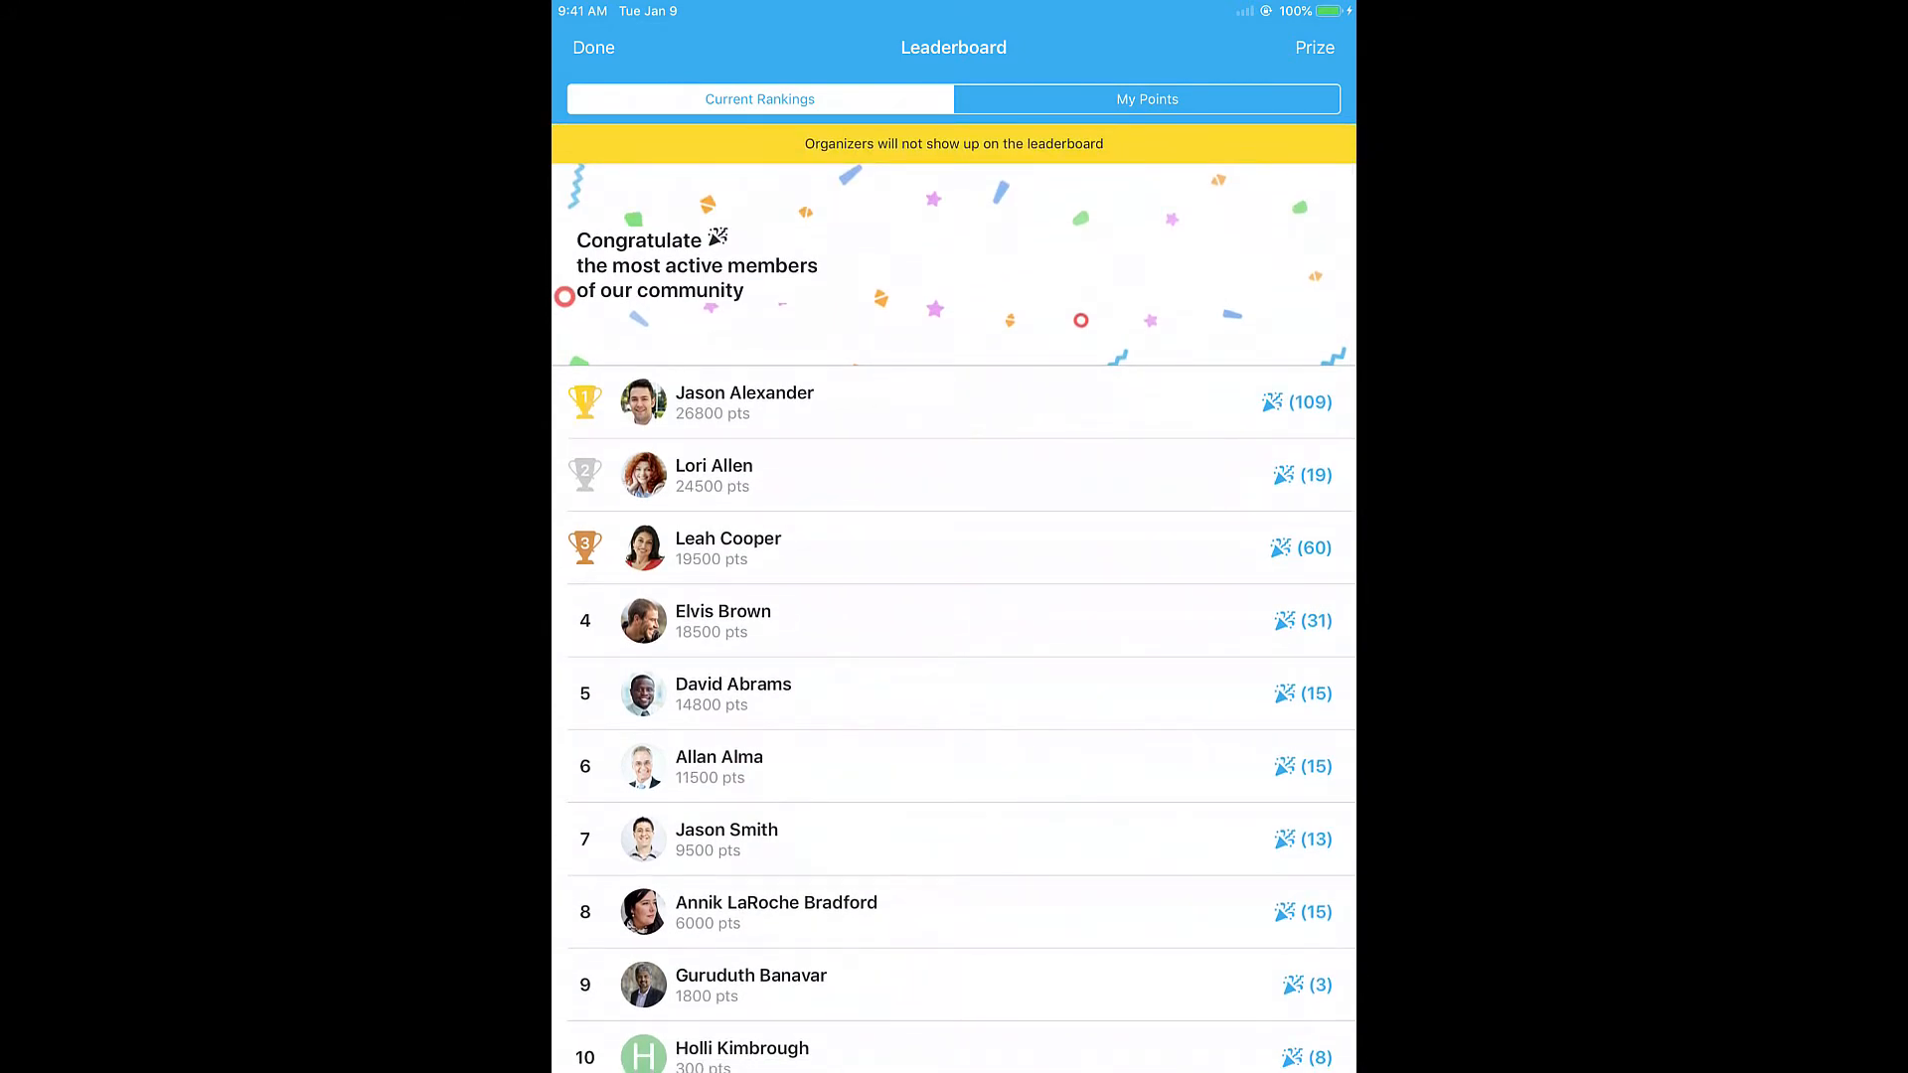
{"action": "left_click", "coordinate": [1147, 98]}
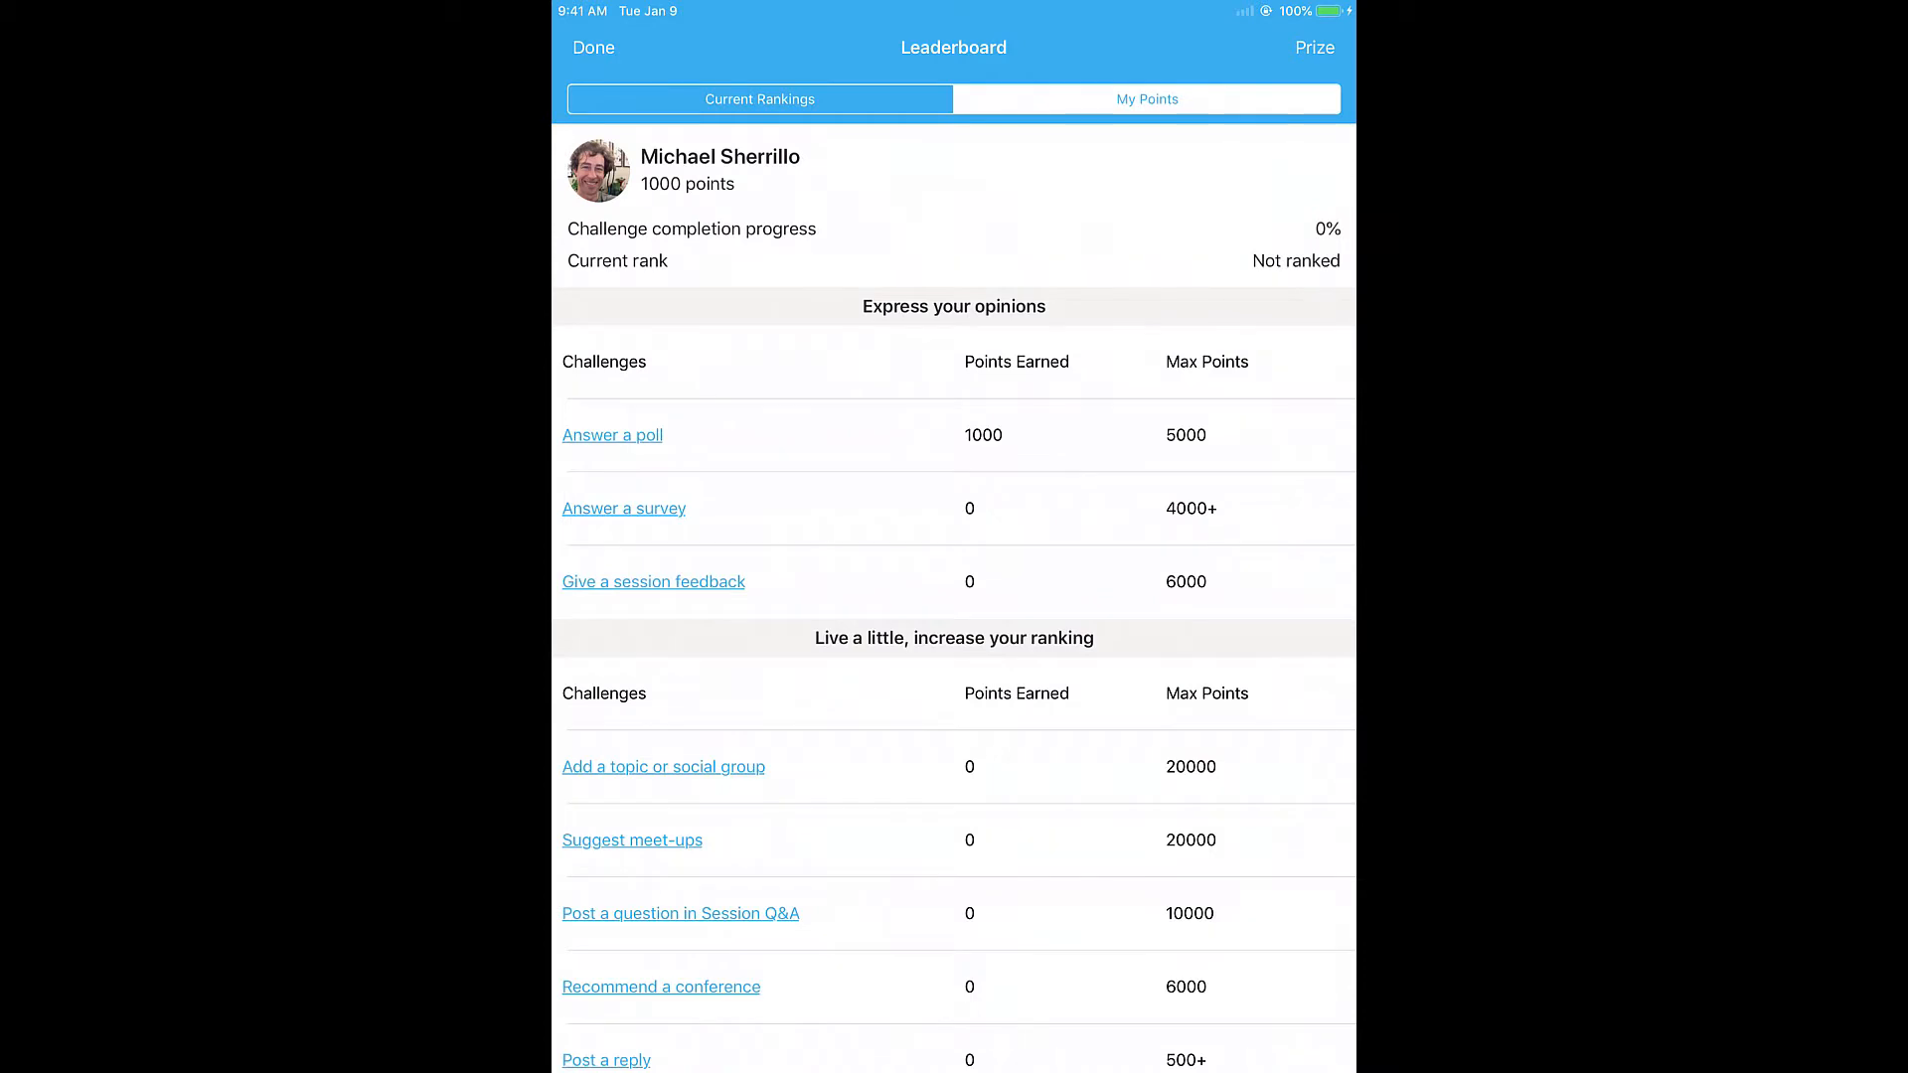
{"action": "scroll", "coordinate": [955, 596], "scroll_direction": "down", "scroll_amount": 3}
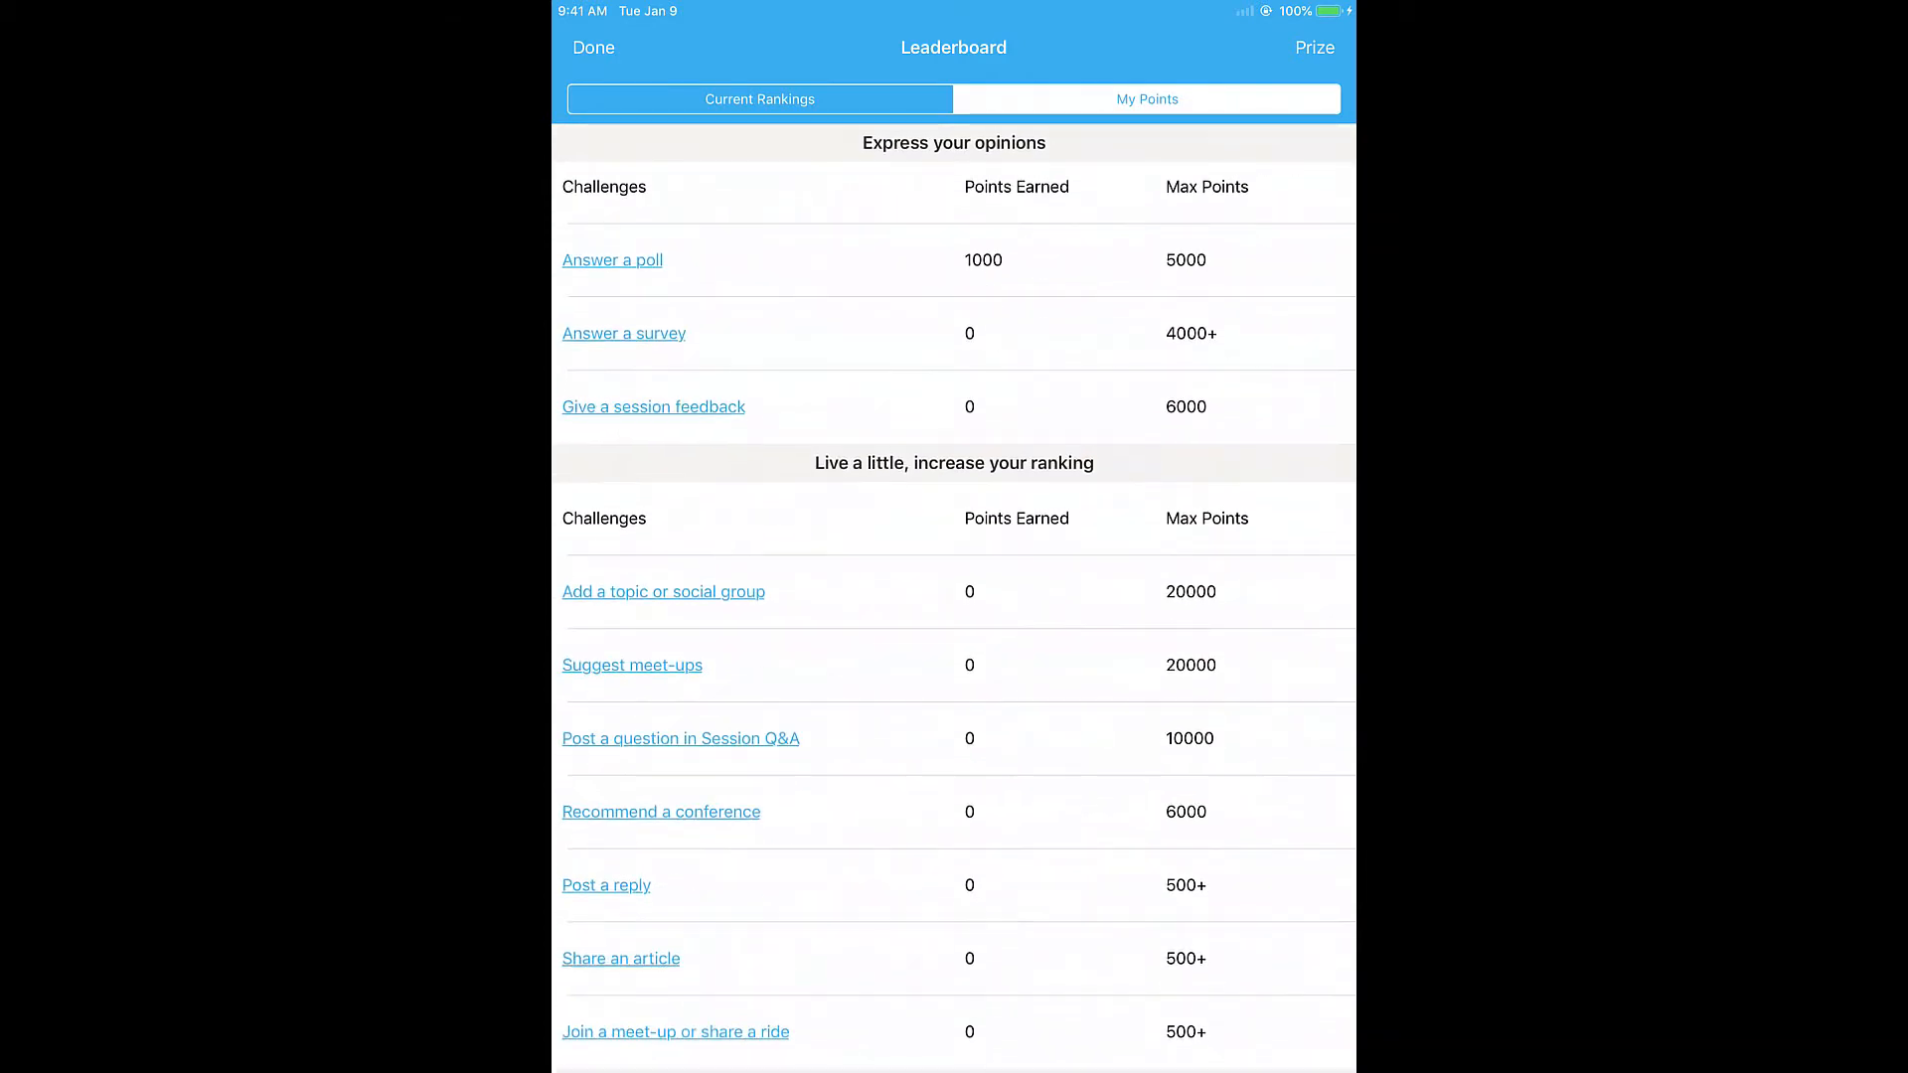
{"action": "scroll", "coordinate": [955, 597], "scroll_direction": "down", "scroll_amount": 2}
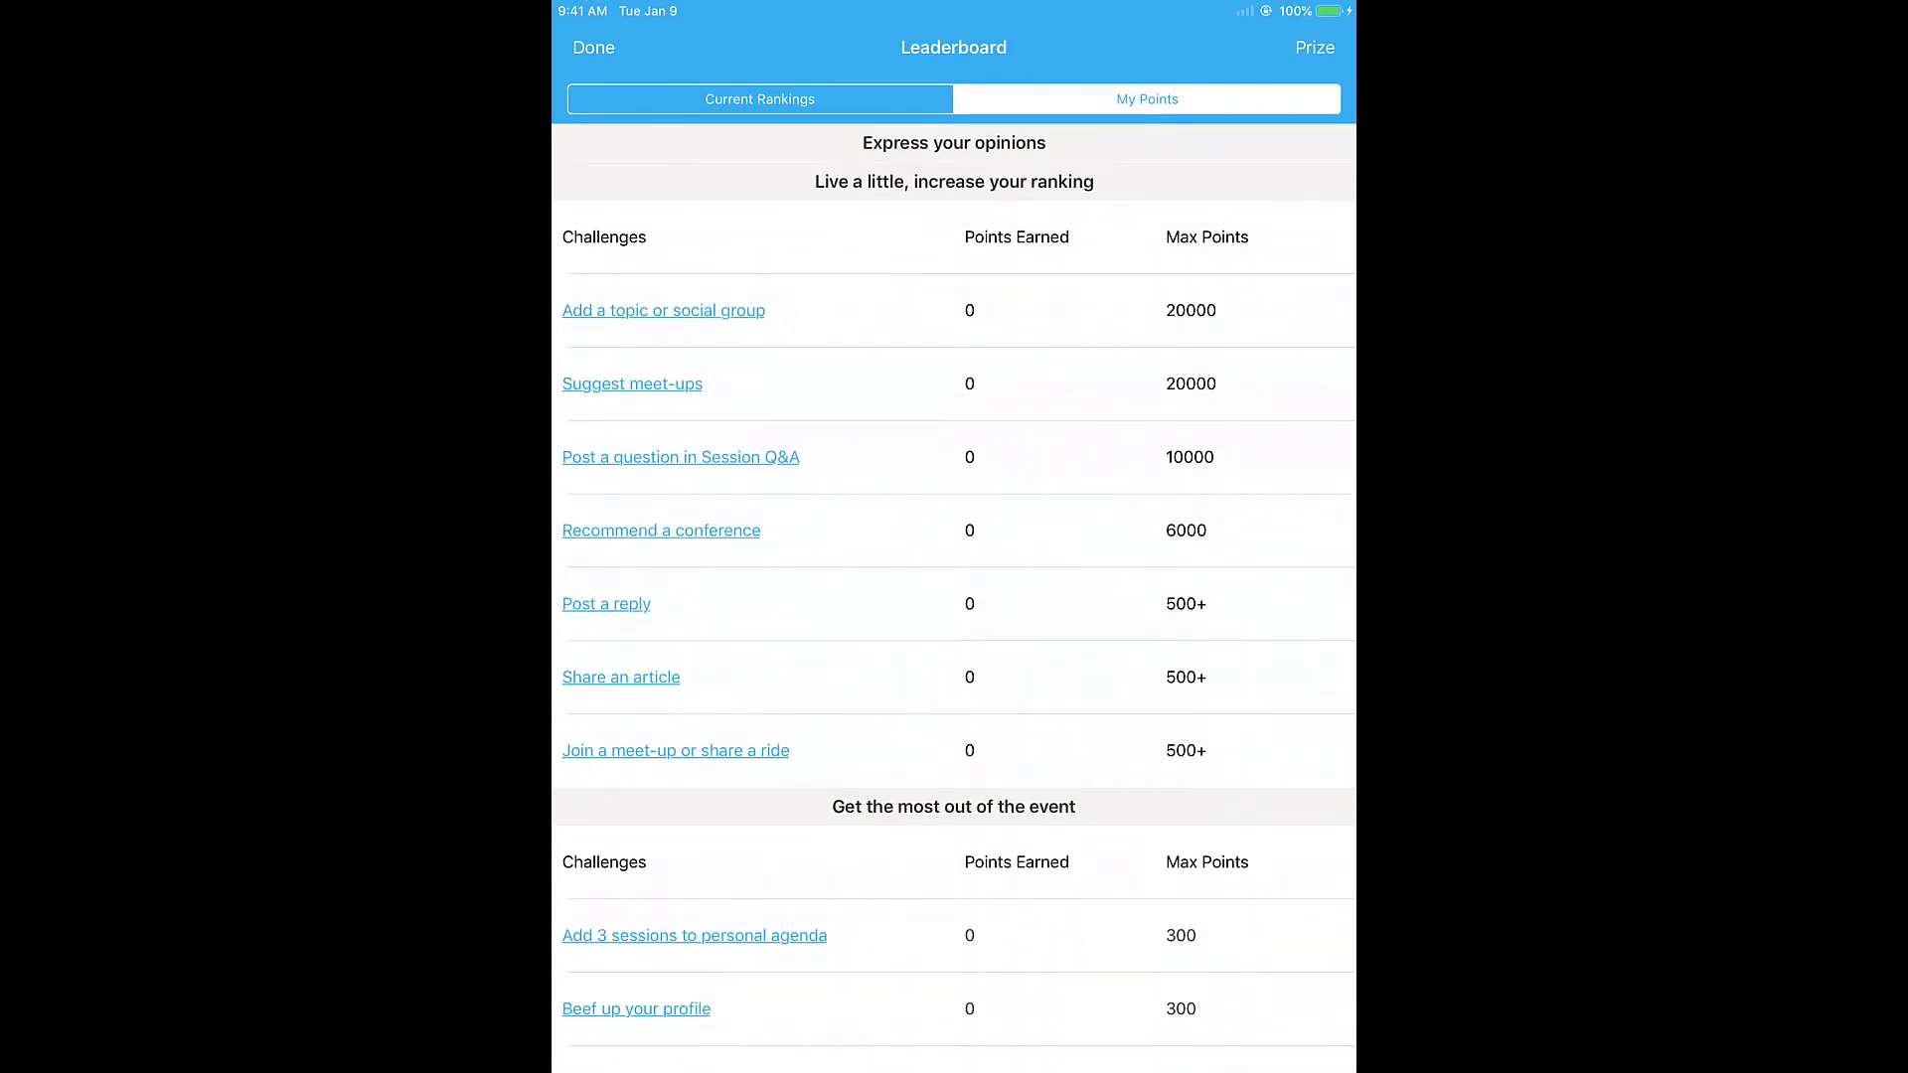
{"action": "scroll", "coordinate": [954, 596], "scroll_direction": "down", "scroll_amount": 3}
{"action": "scroll", "coordinate": [954, 597], "scroll_direction": "down", "scroll_amount": 3}
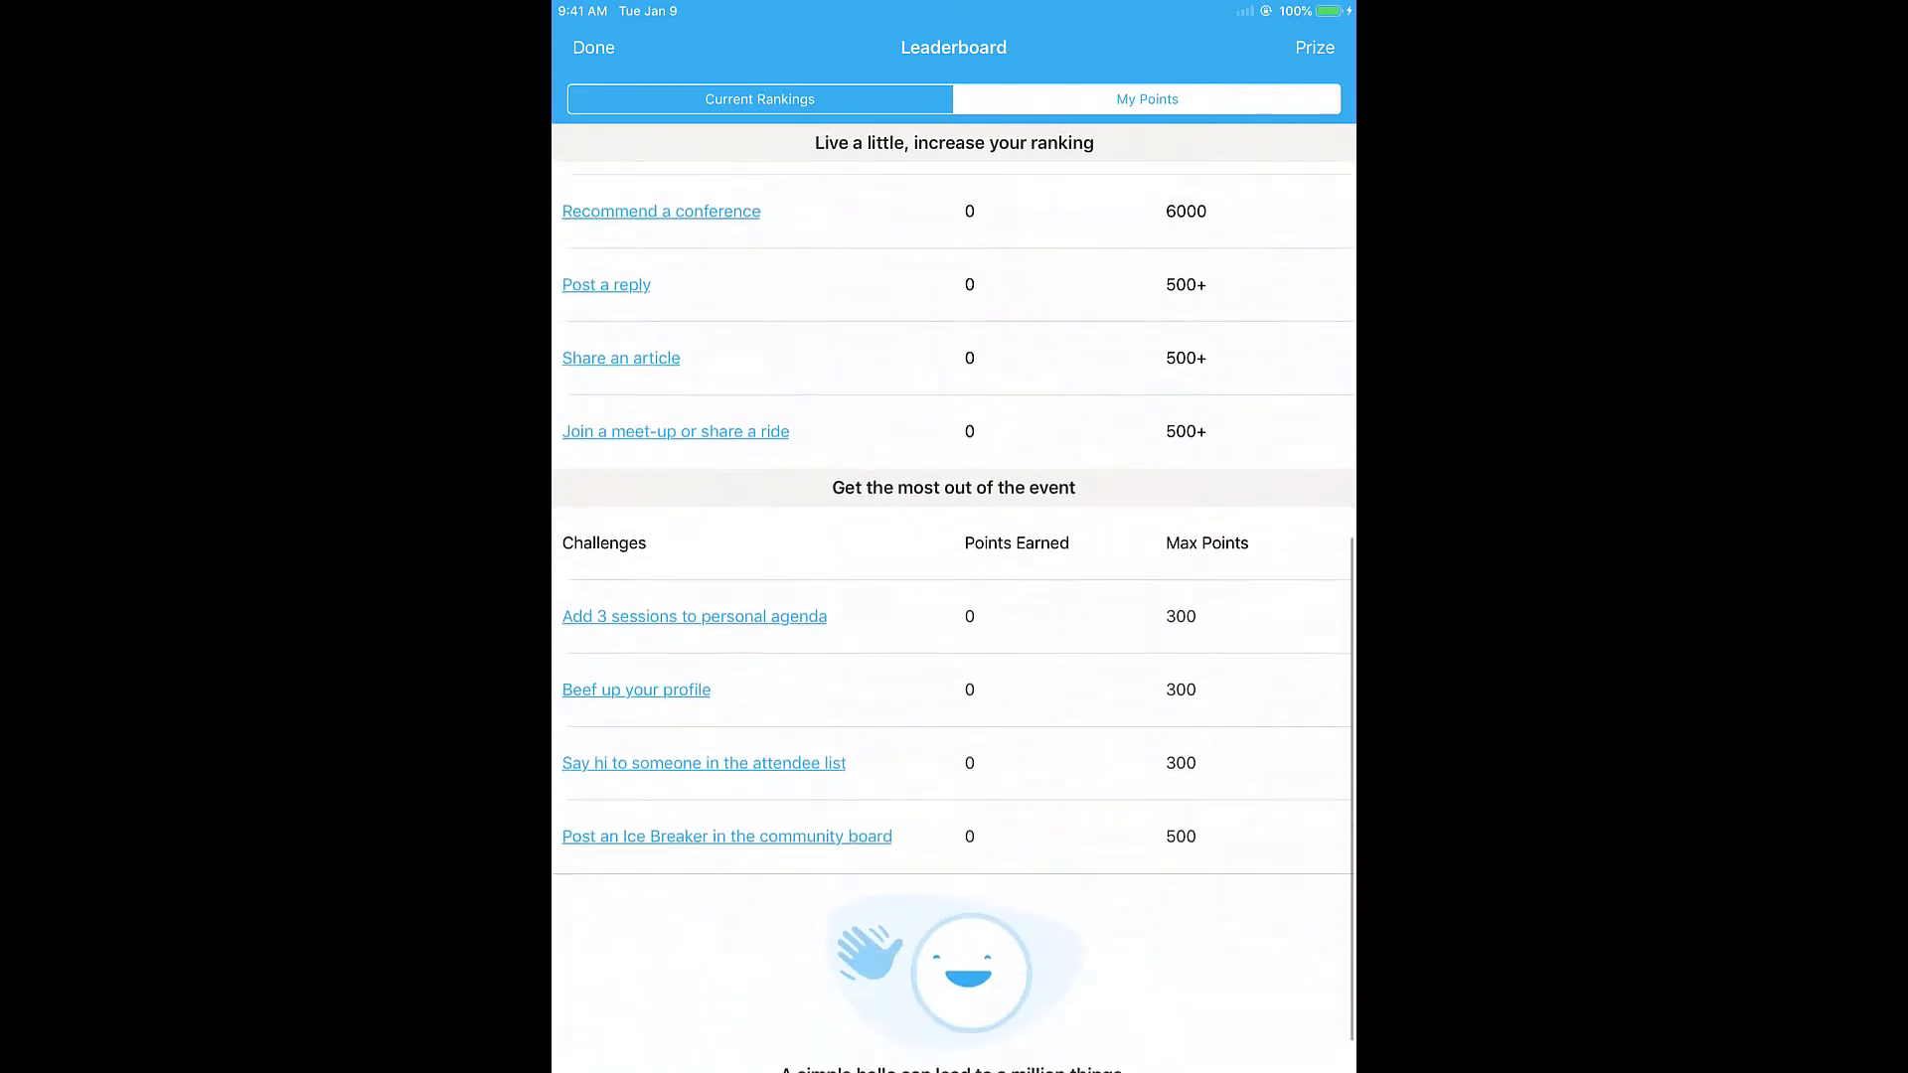
{"action": "scroll", "coordinate": [955, 596], "scroll_direction": "up", "scroll_amount": 10}
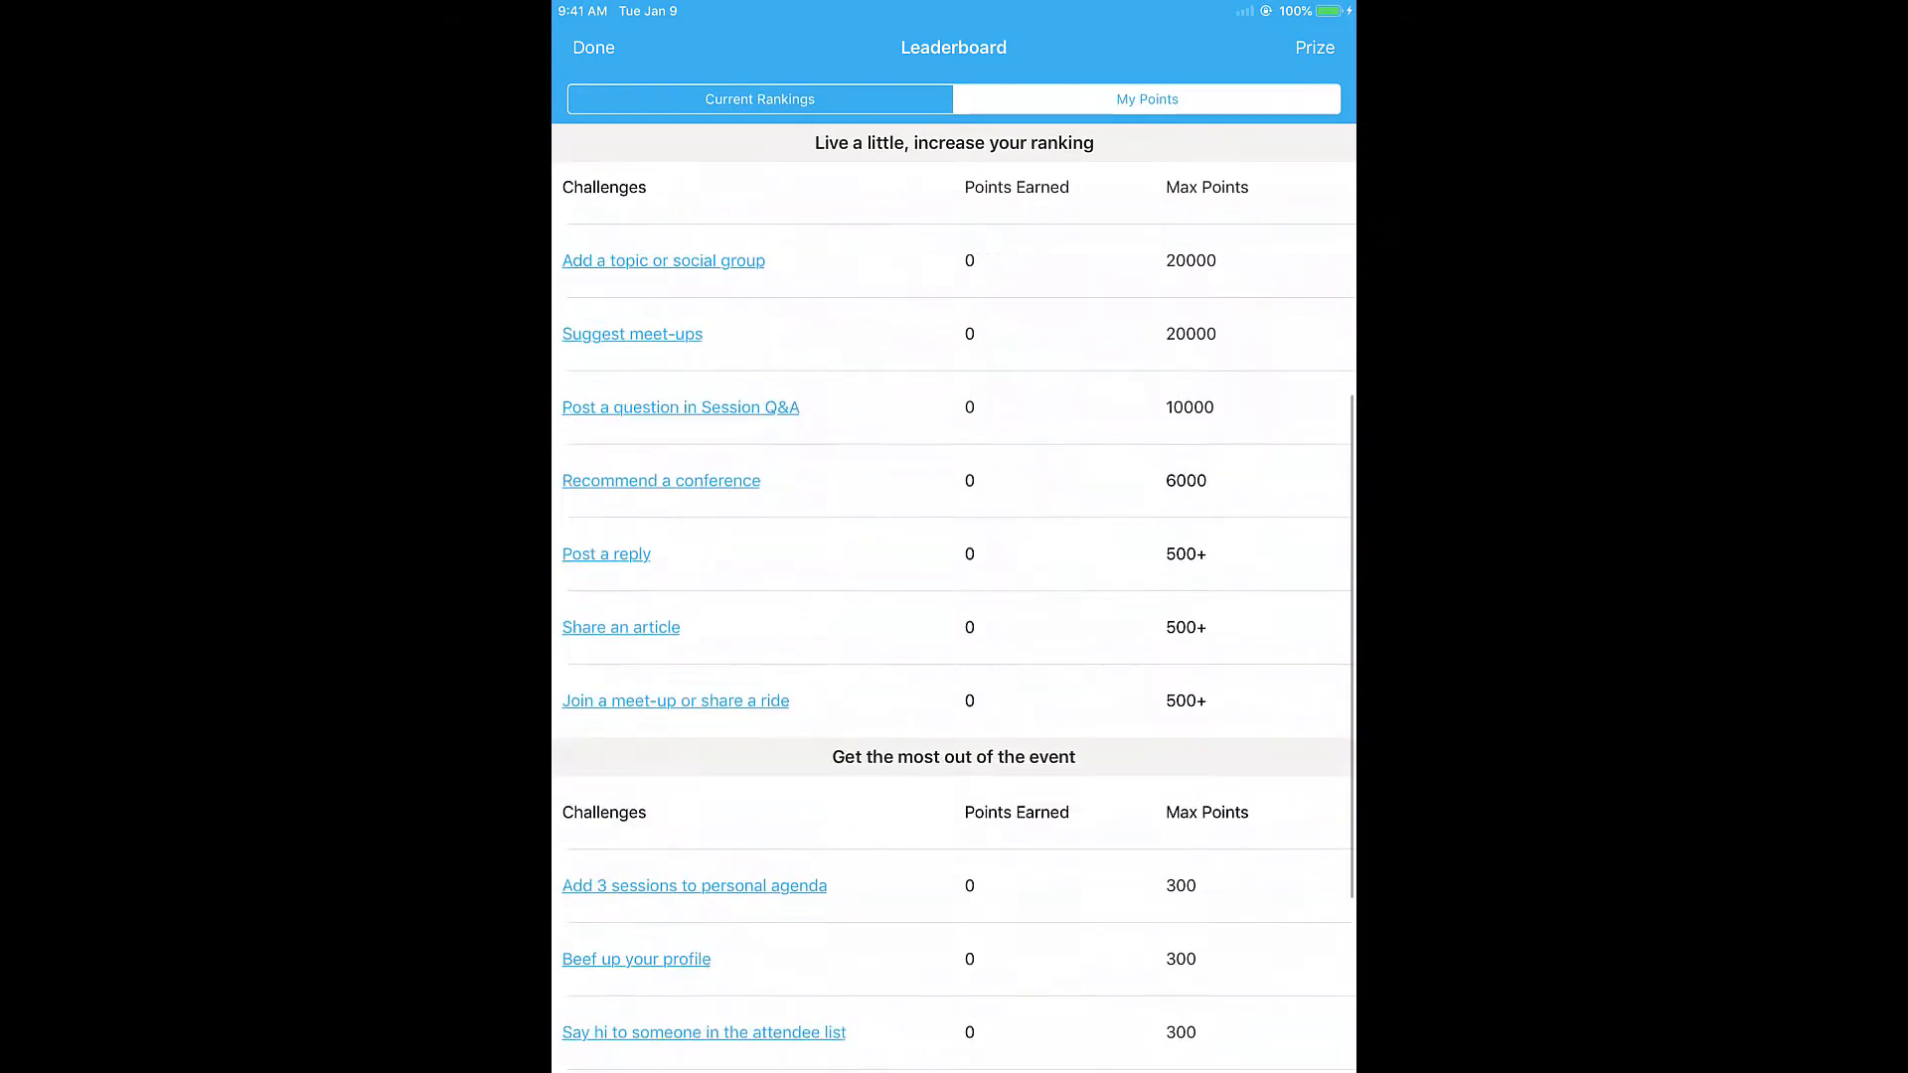
{"action": "left_click", "coordinate": [1315, 47]}
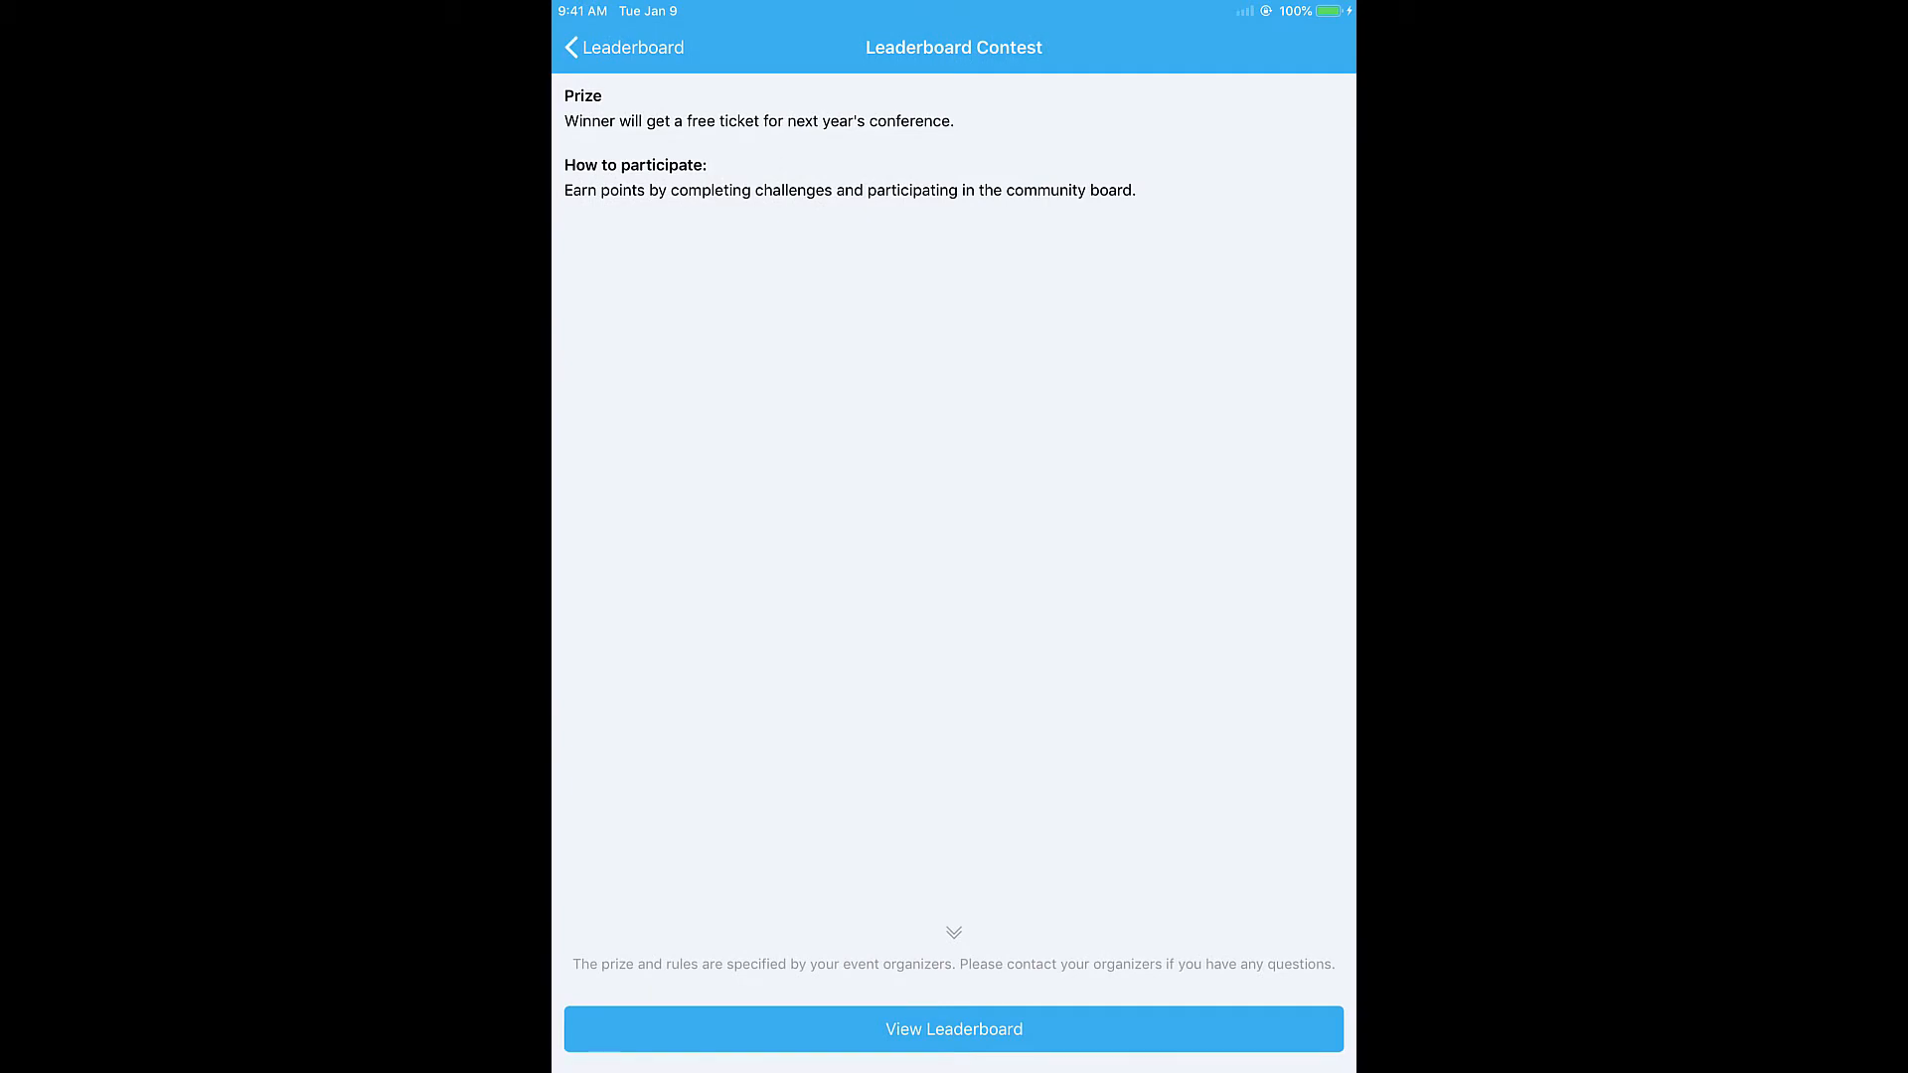
{"action": "left_click", "coordinate": [625, 47]}
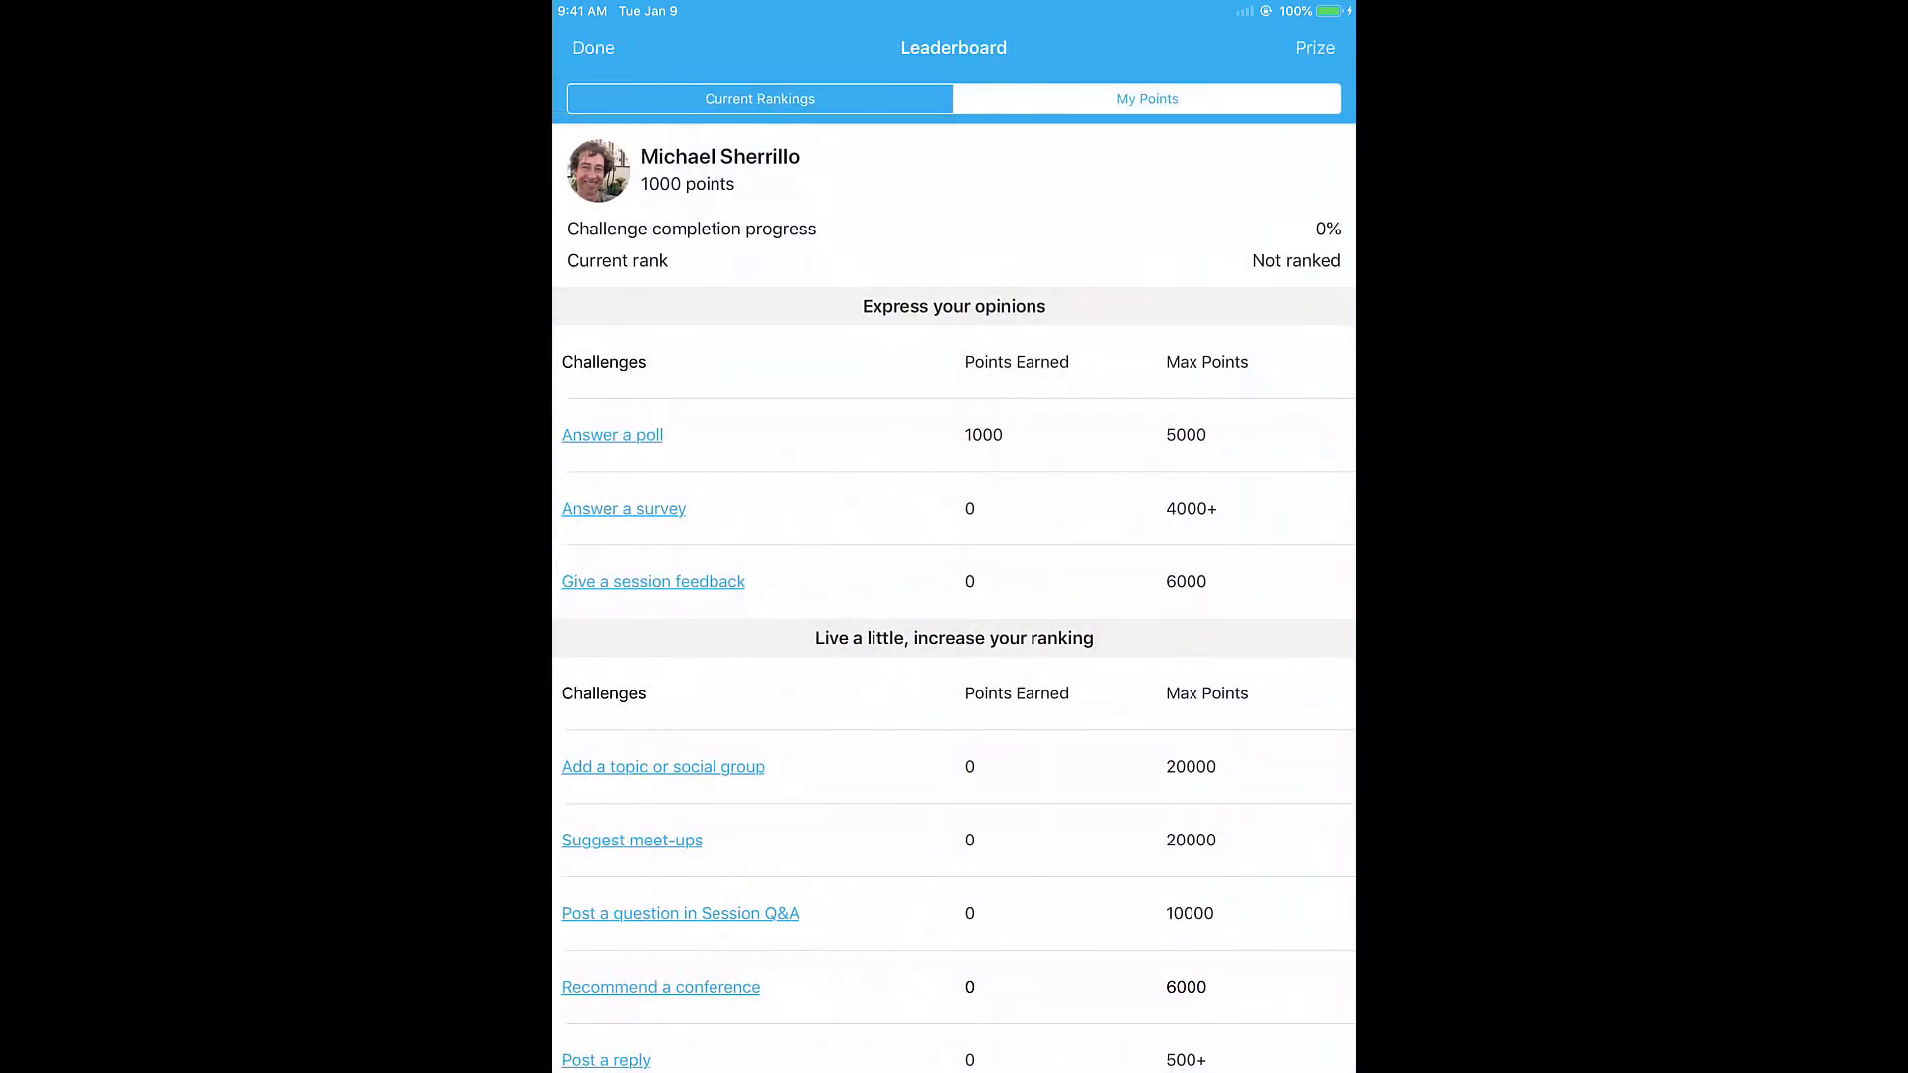
{"action": "left_click", "coordinate": [579, 47]}
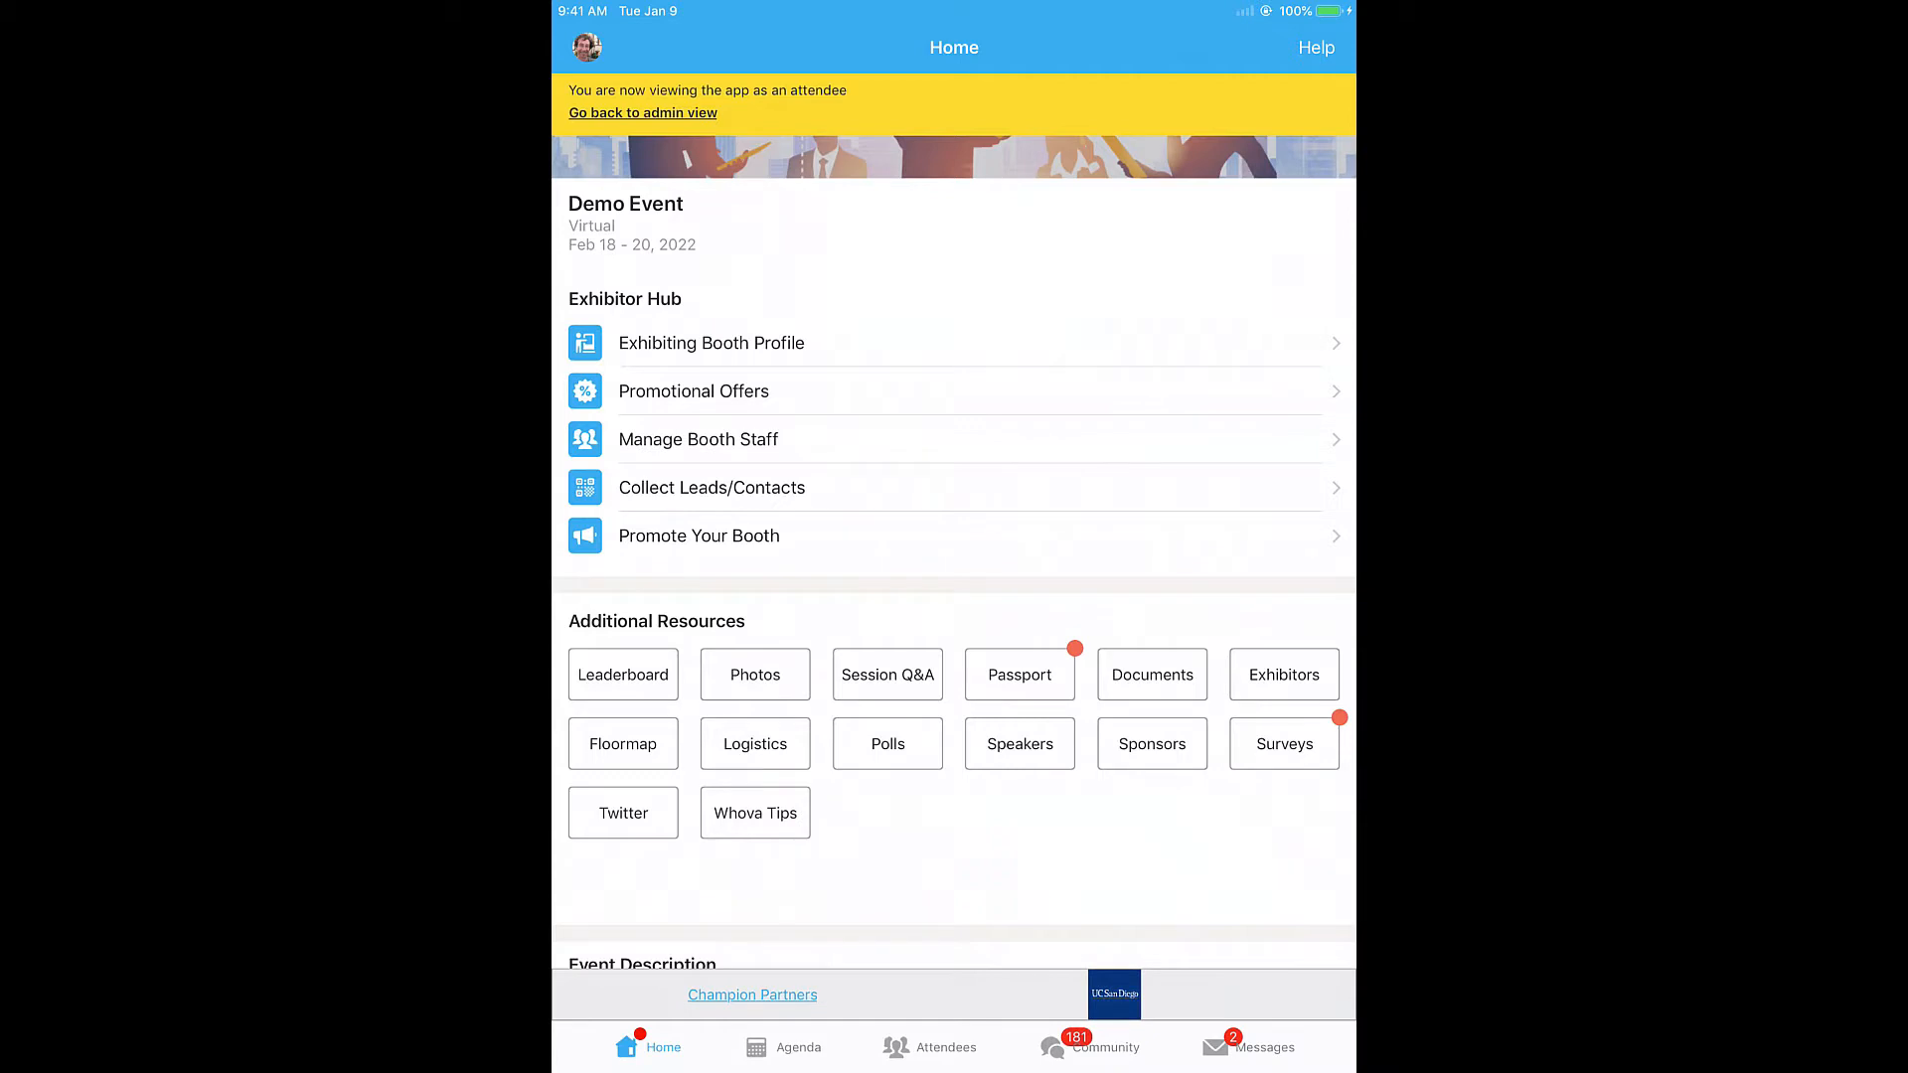
{"action": "left_click", "coordinate": [1019, 675]}
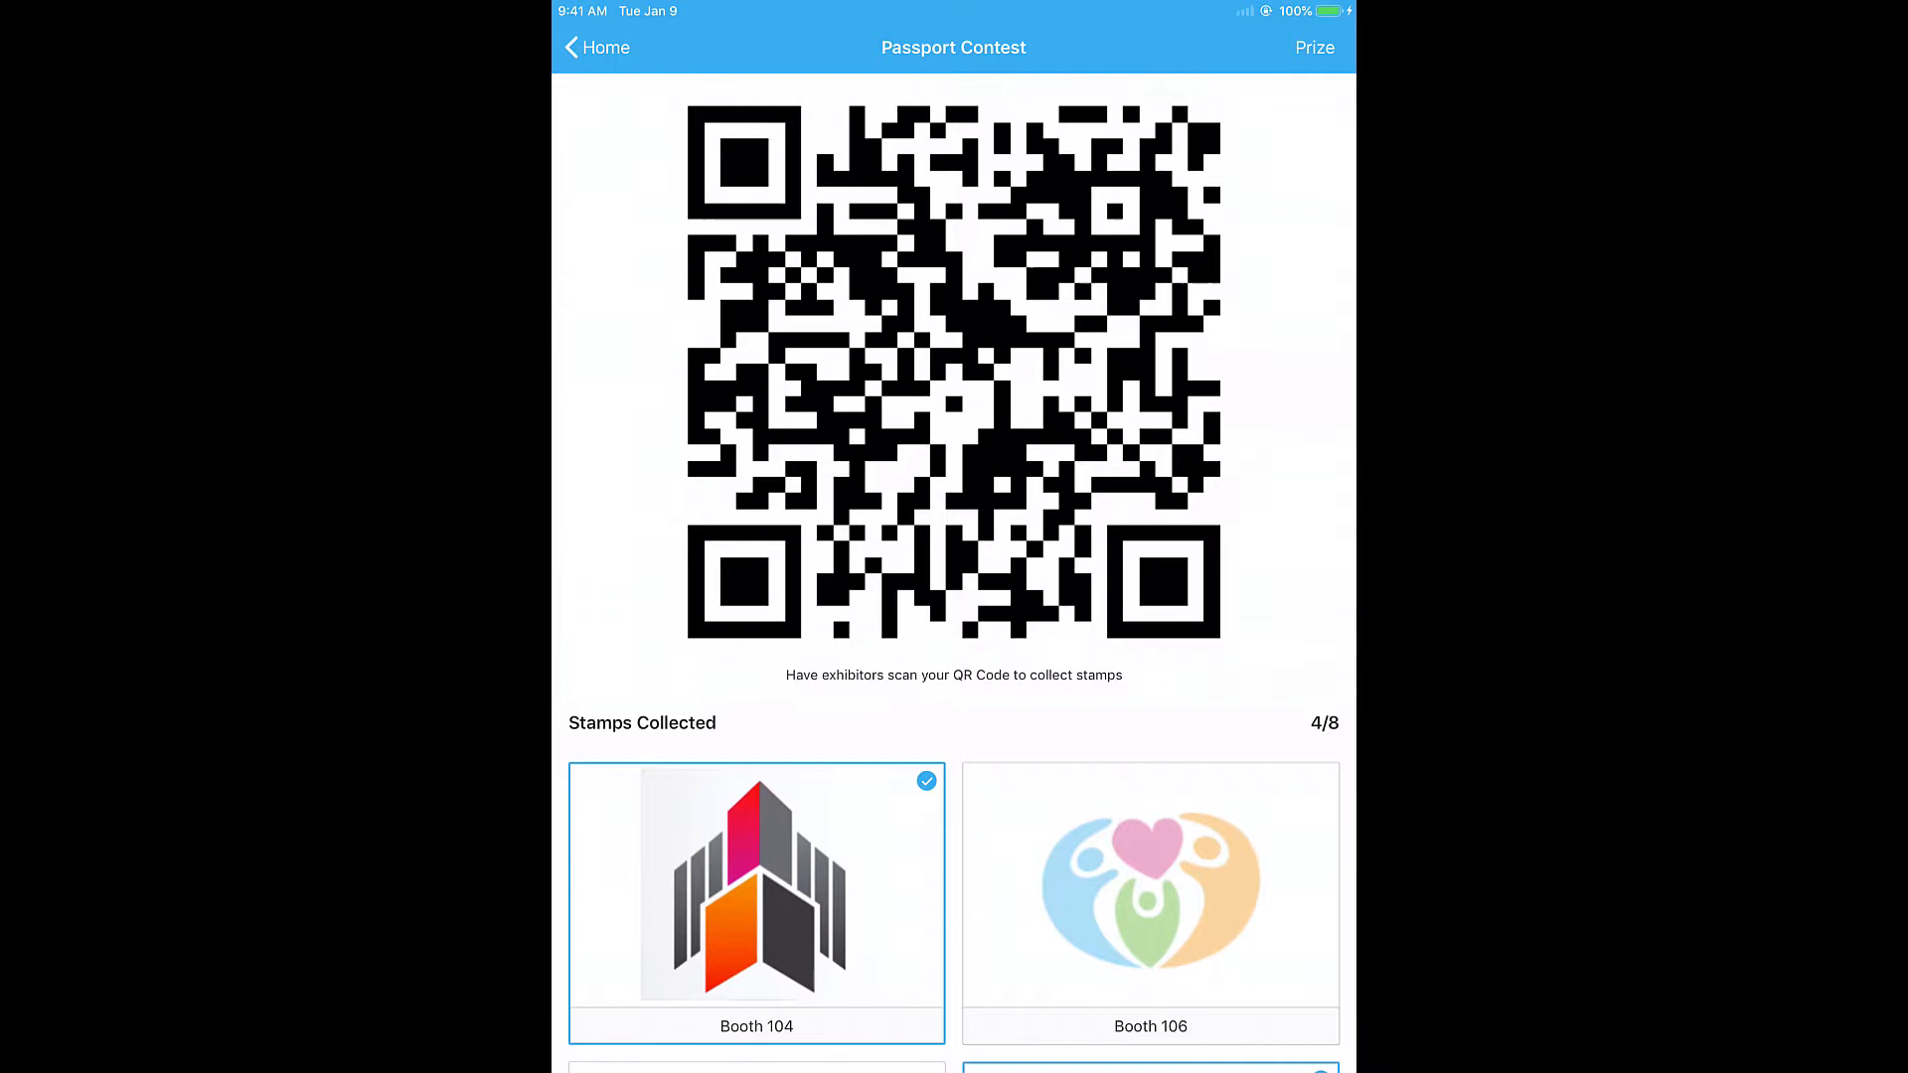
{"action": "scroll", "coordinate": [955, 596], "scroll_direction": "down", "scroll_amount": 5}
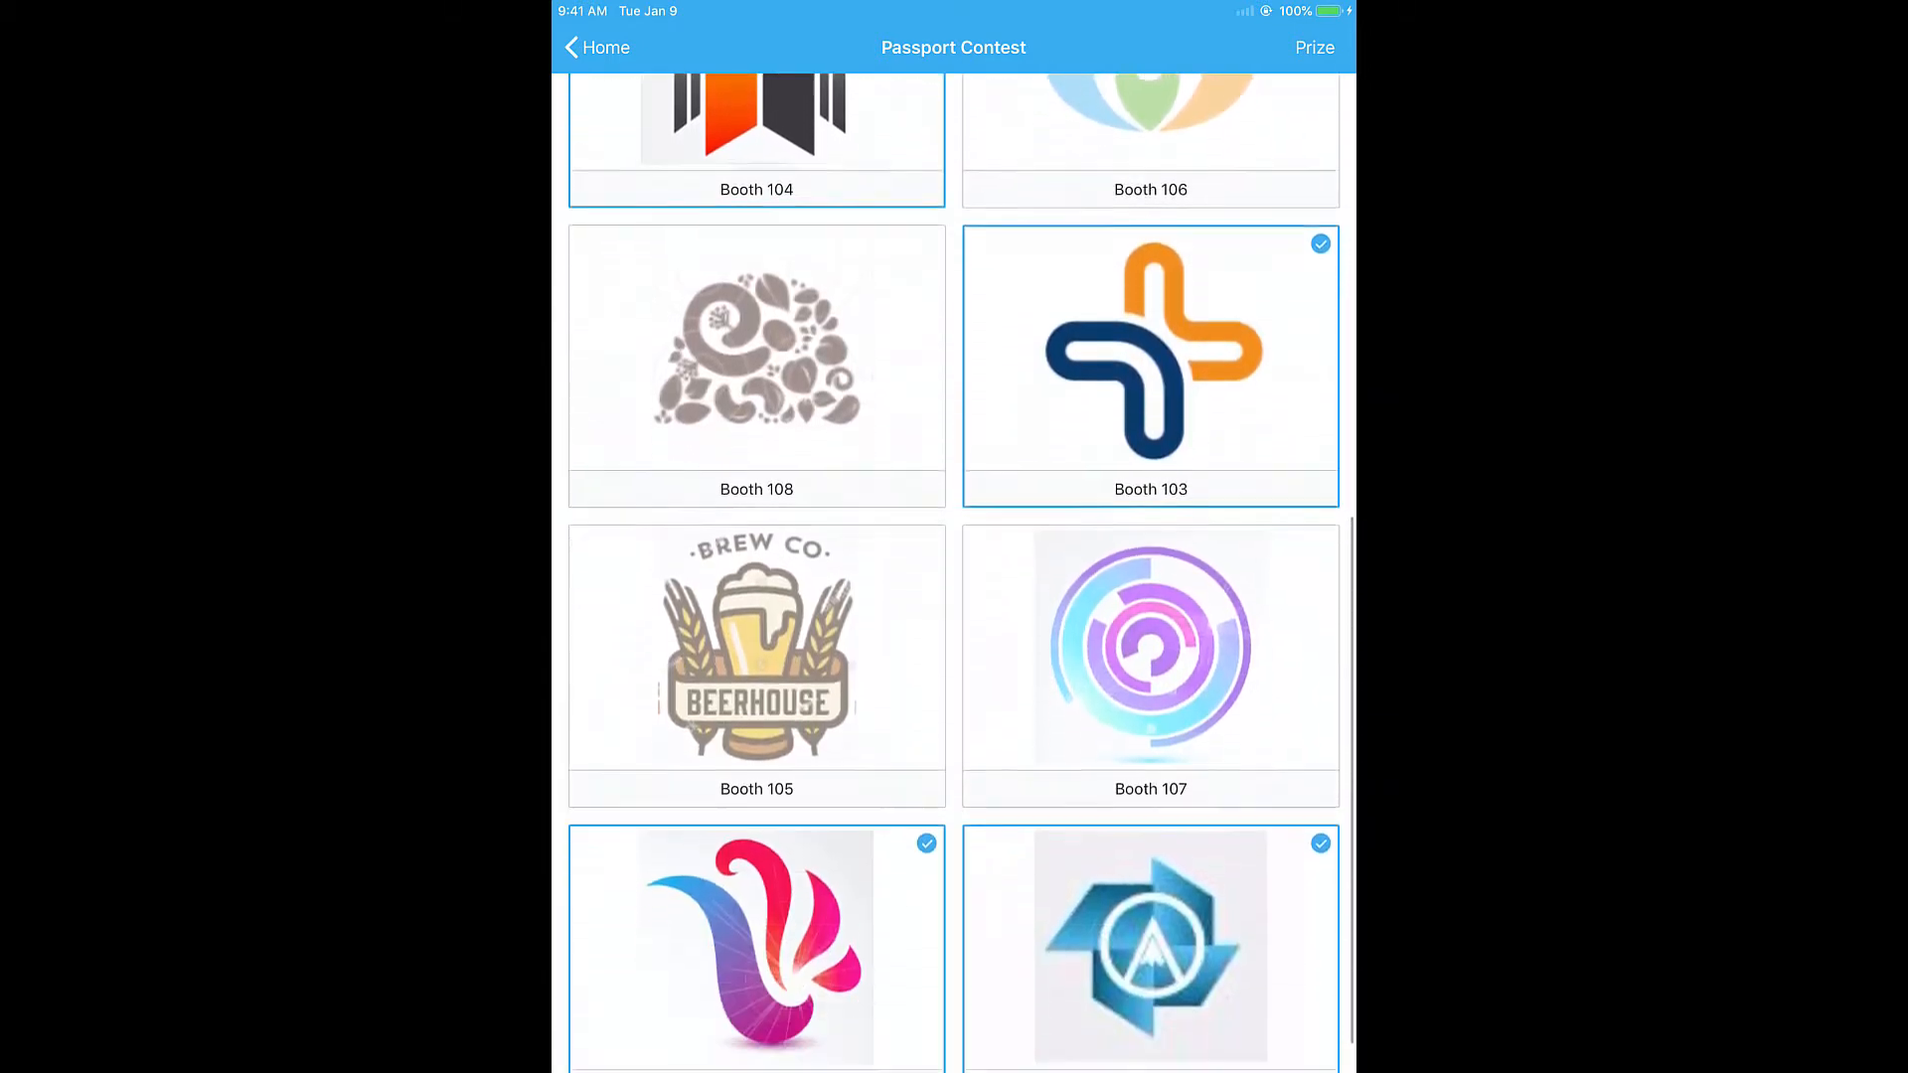
{"action": "left_click", "coordinate": [596, 46]}
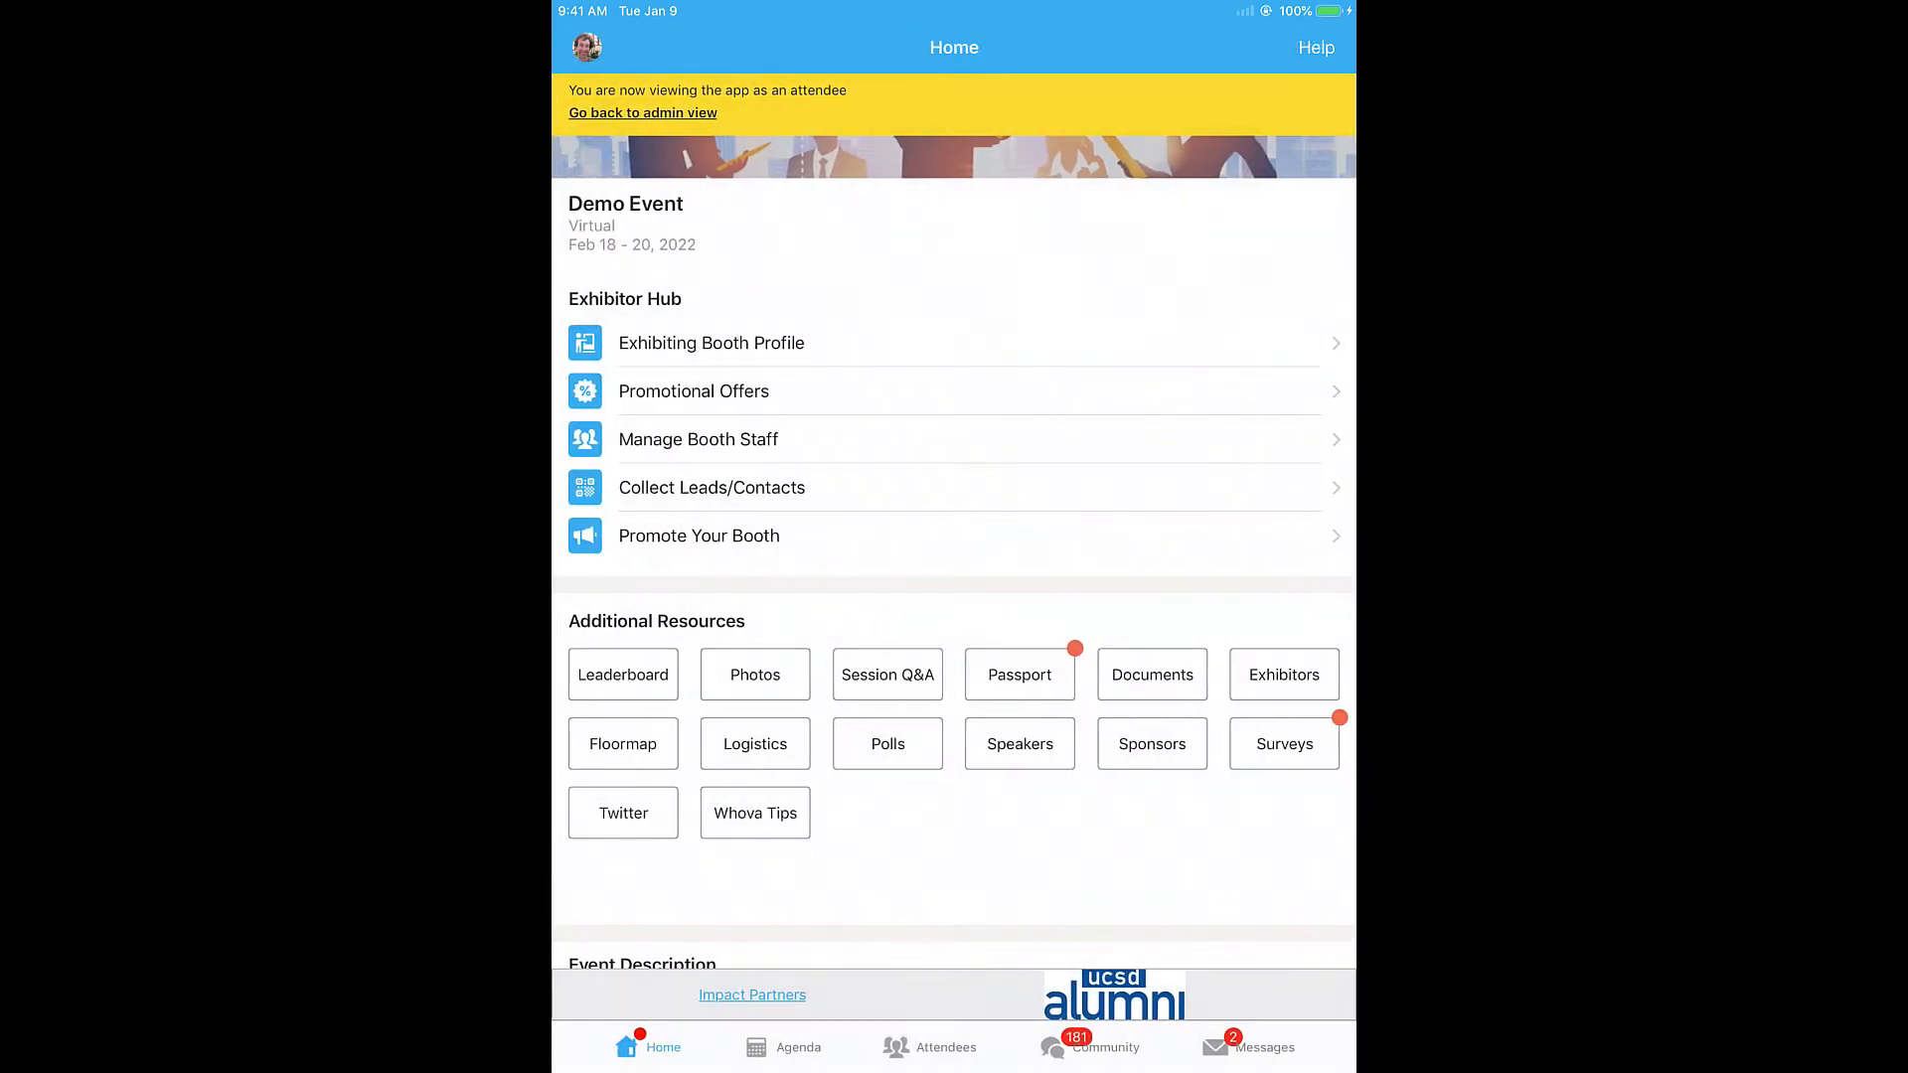
{"action": "left_click", "coordinate": [1284, 742]}
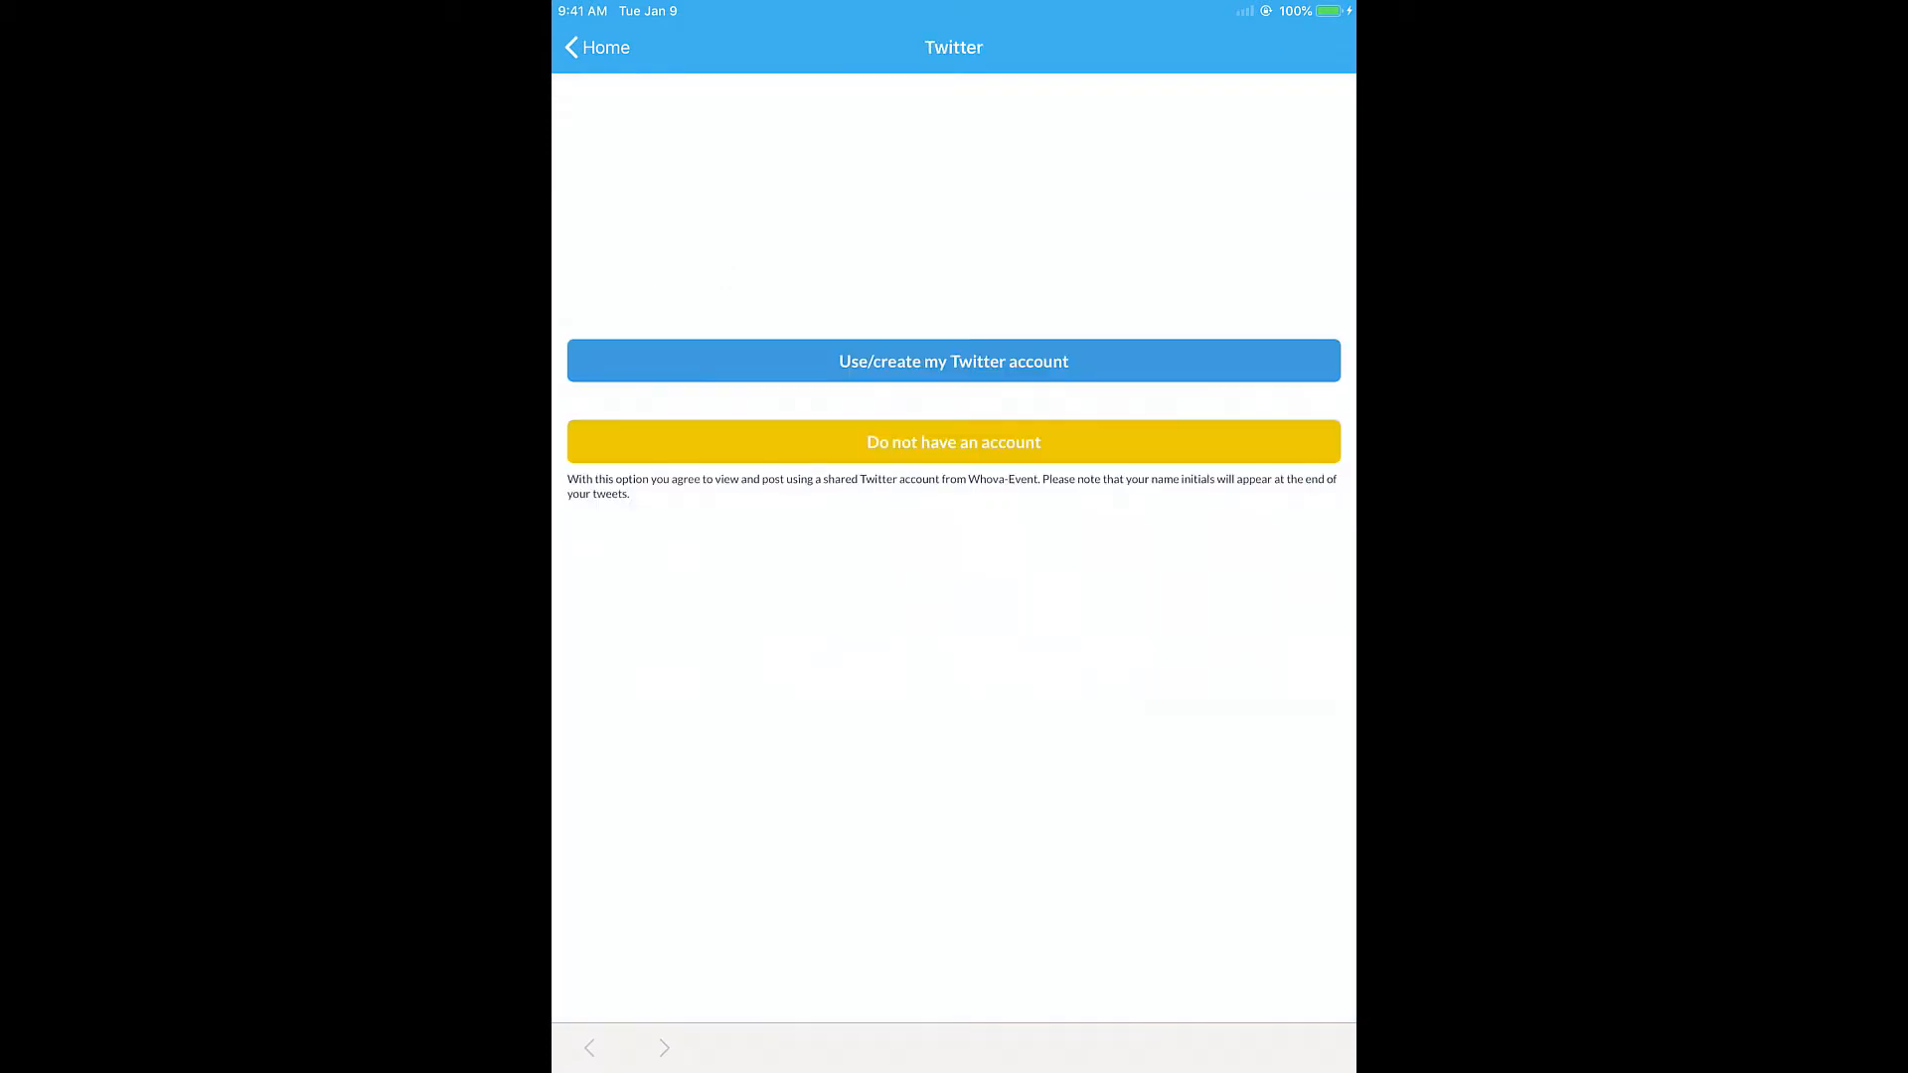
{"action": "left_click", "coordinate": [596, 47]}
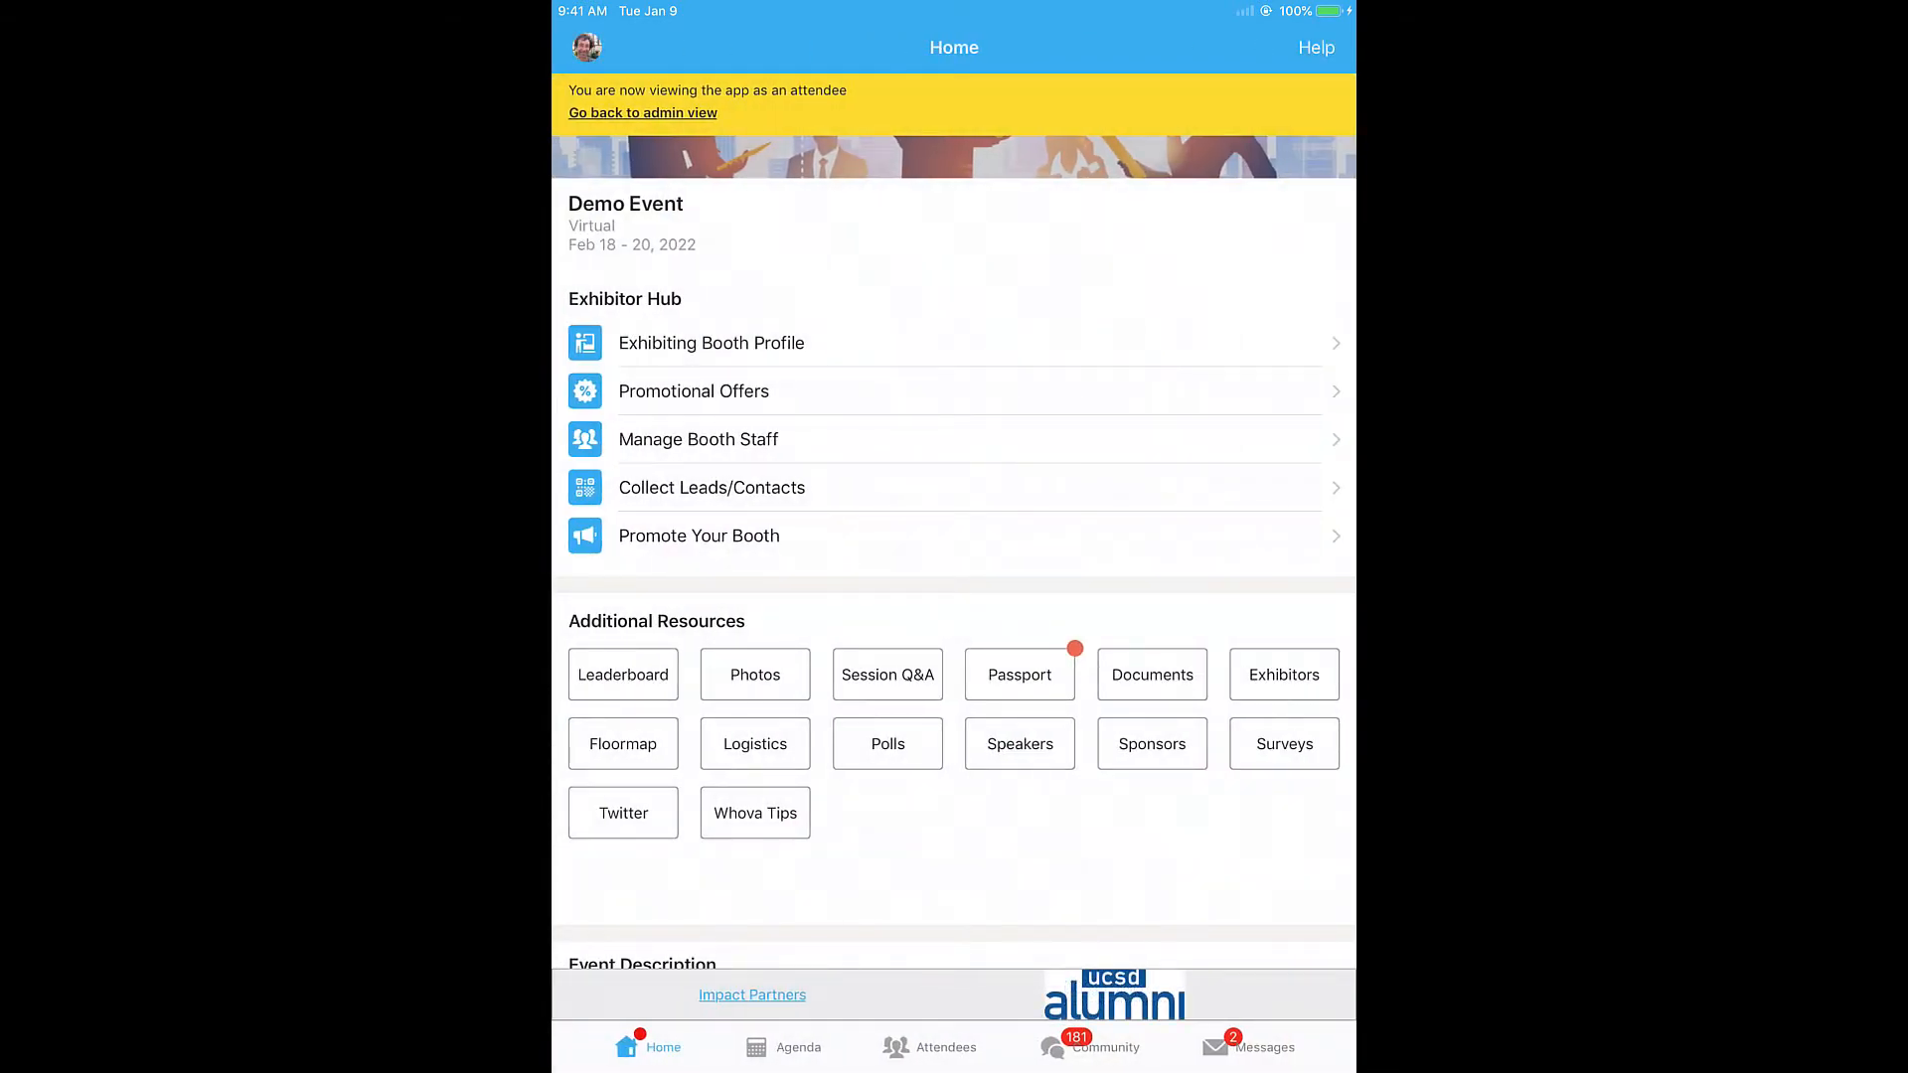
Step: From the Agenda, join the Watson keynote live stream early using Internet Audio
{"action": "left_click", "coordinate": [783, 1047]}
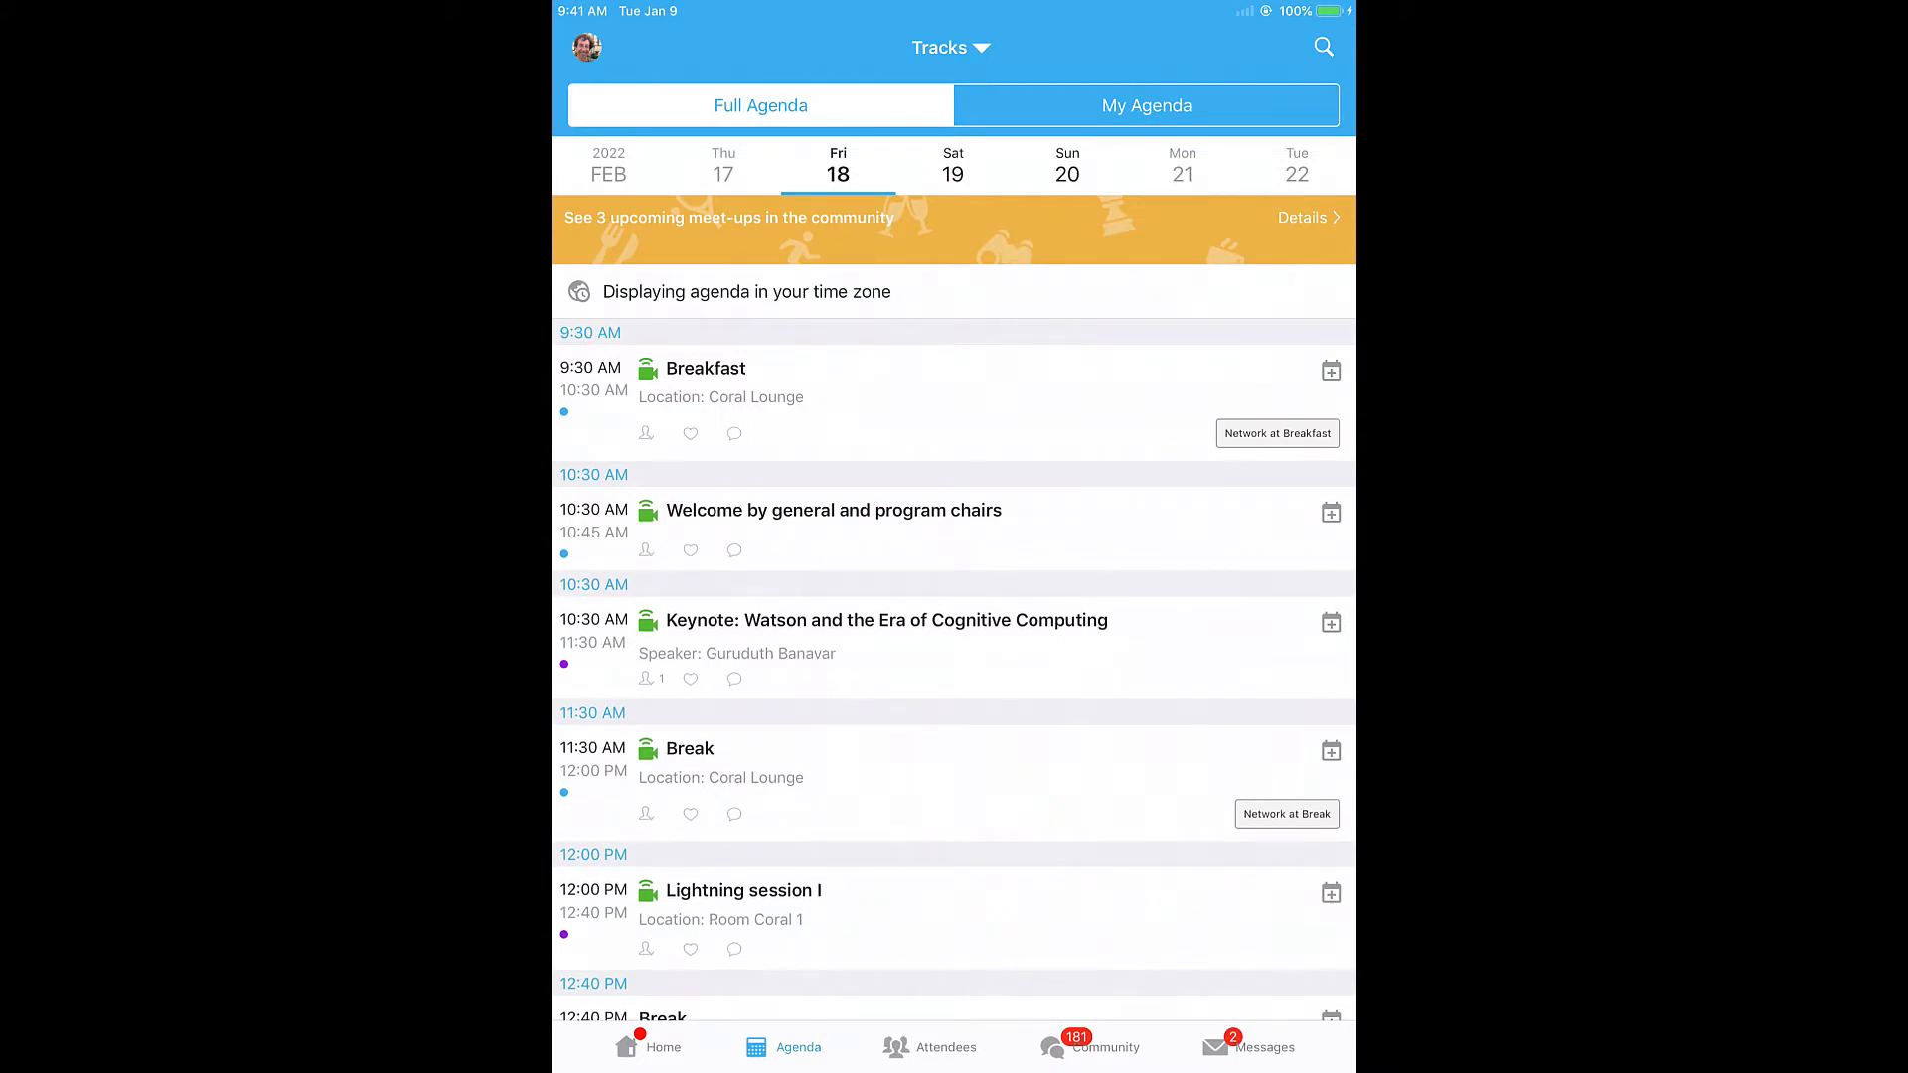
{"action": "scroll", "coordinate": [954, 597], "scroll_direction": "down", "scroll_amount": 2}
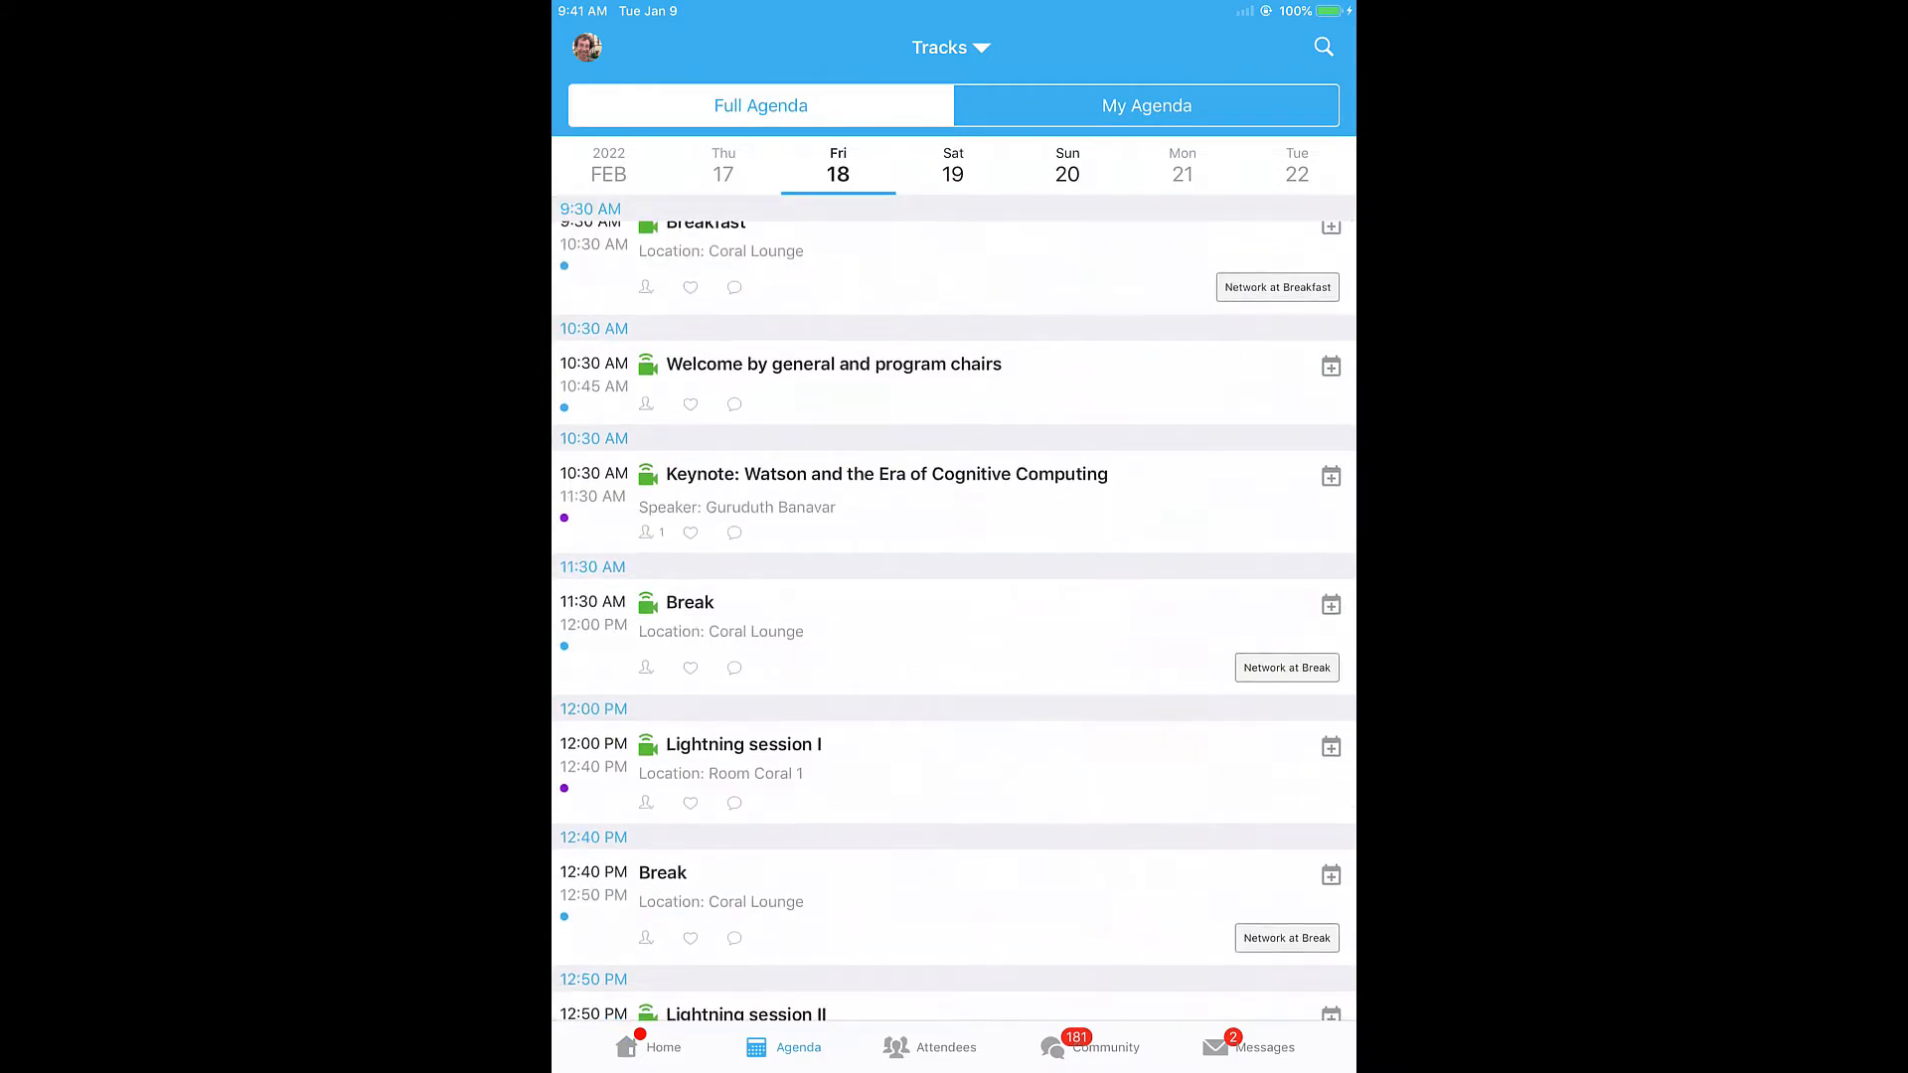
{"action": "scroll", "coordinate": [954, 596], "scroll_direction": "down", "scroll_amount": 1}
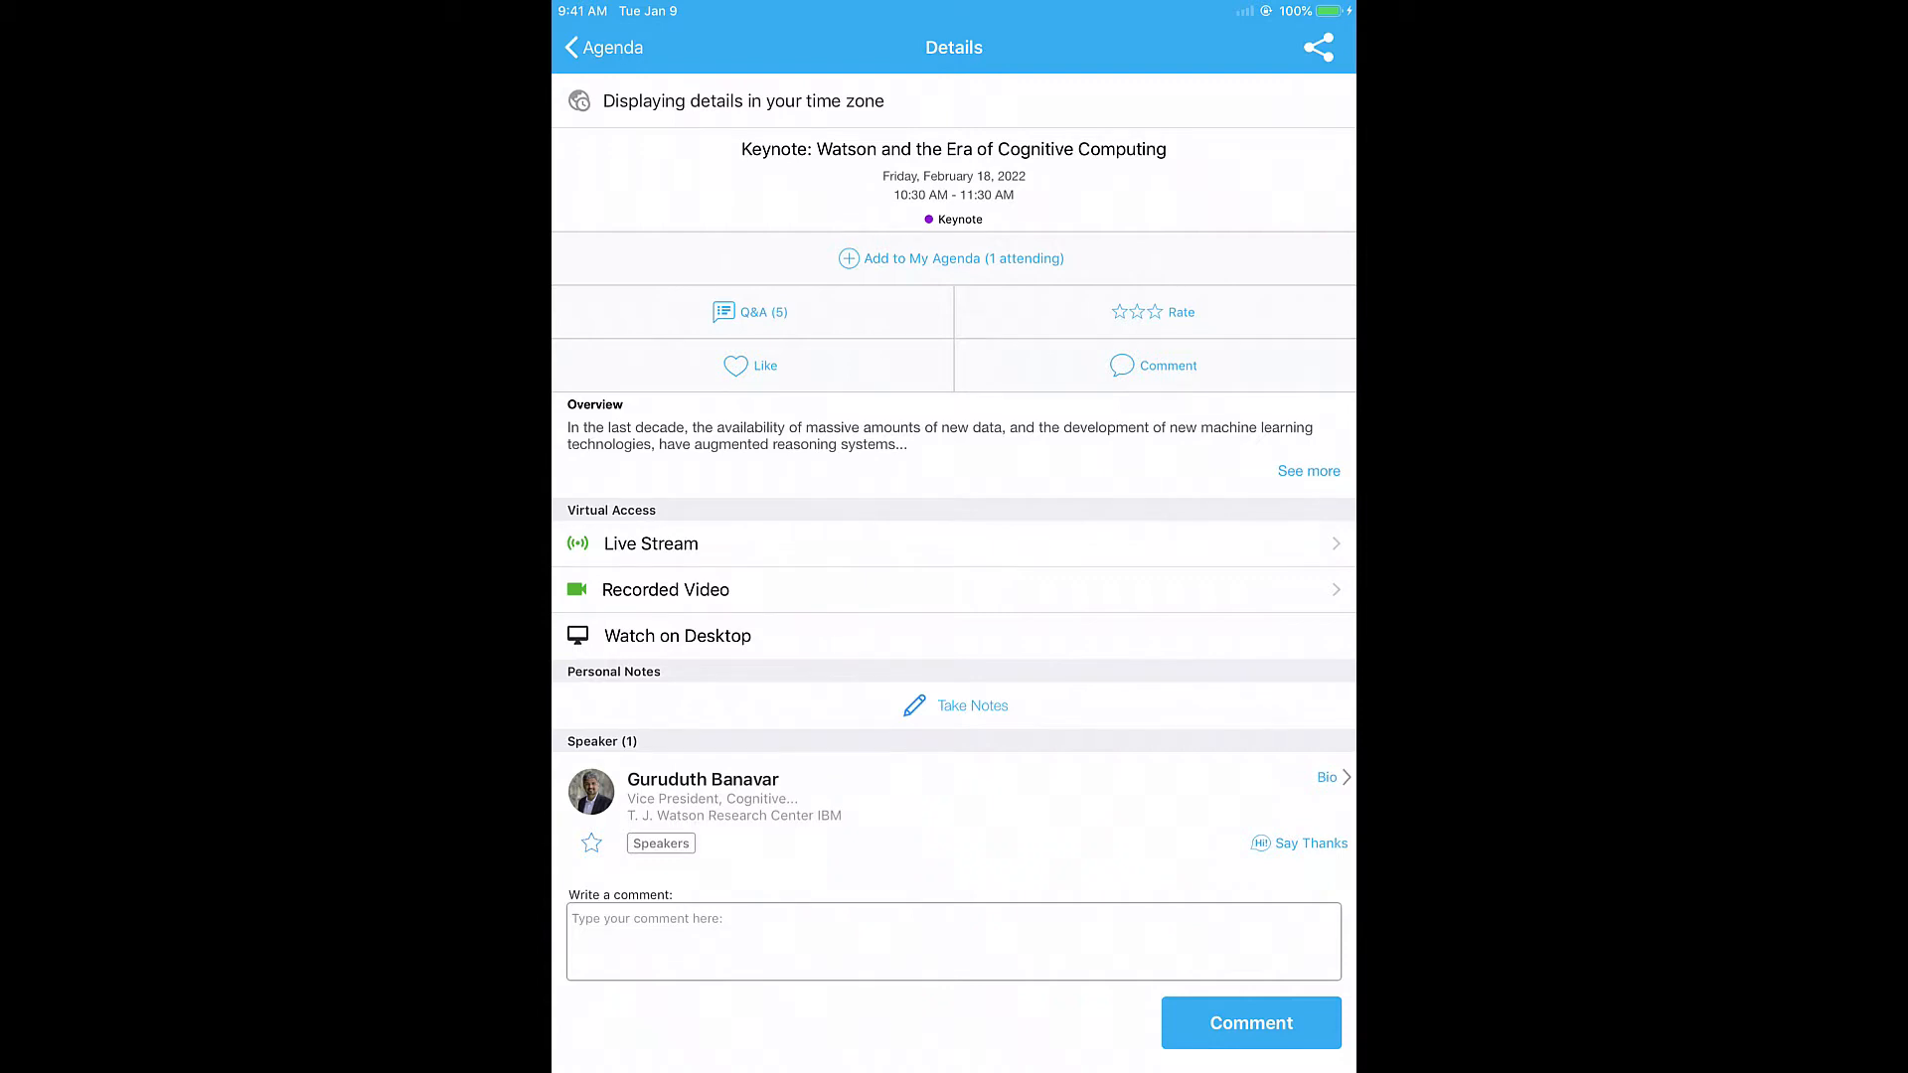
{"action": "left_click", "coordinate": [954, 544]}
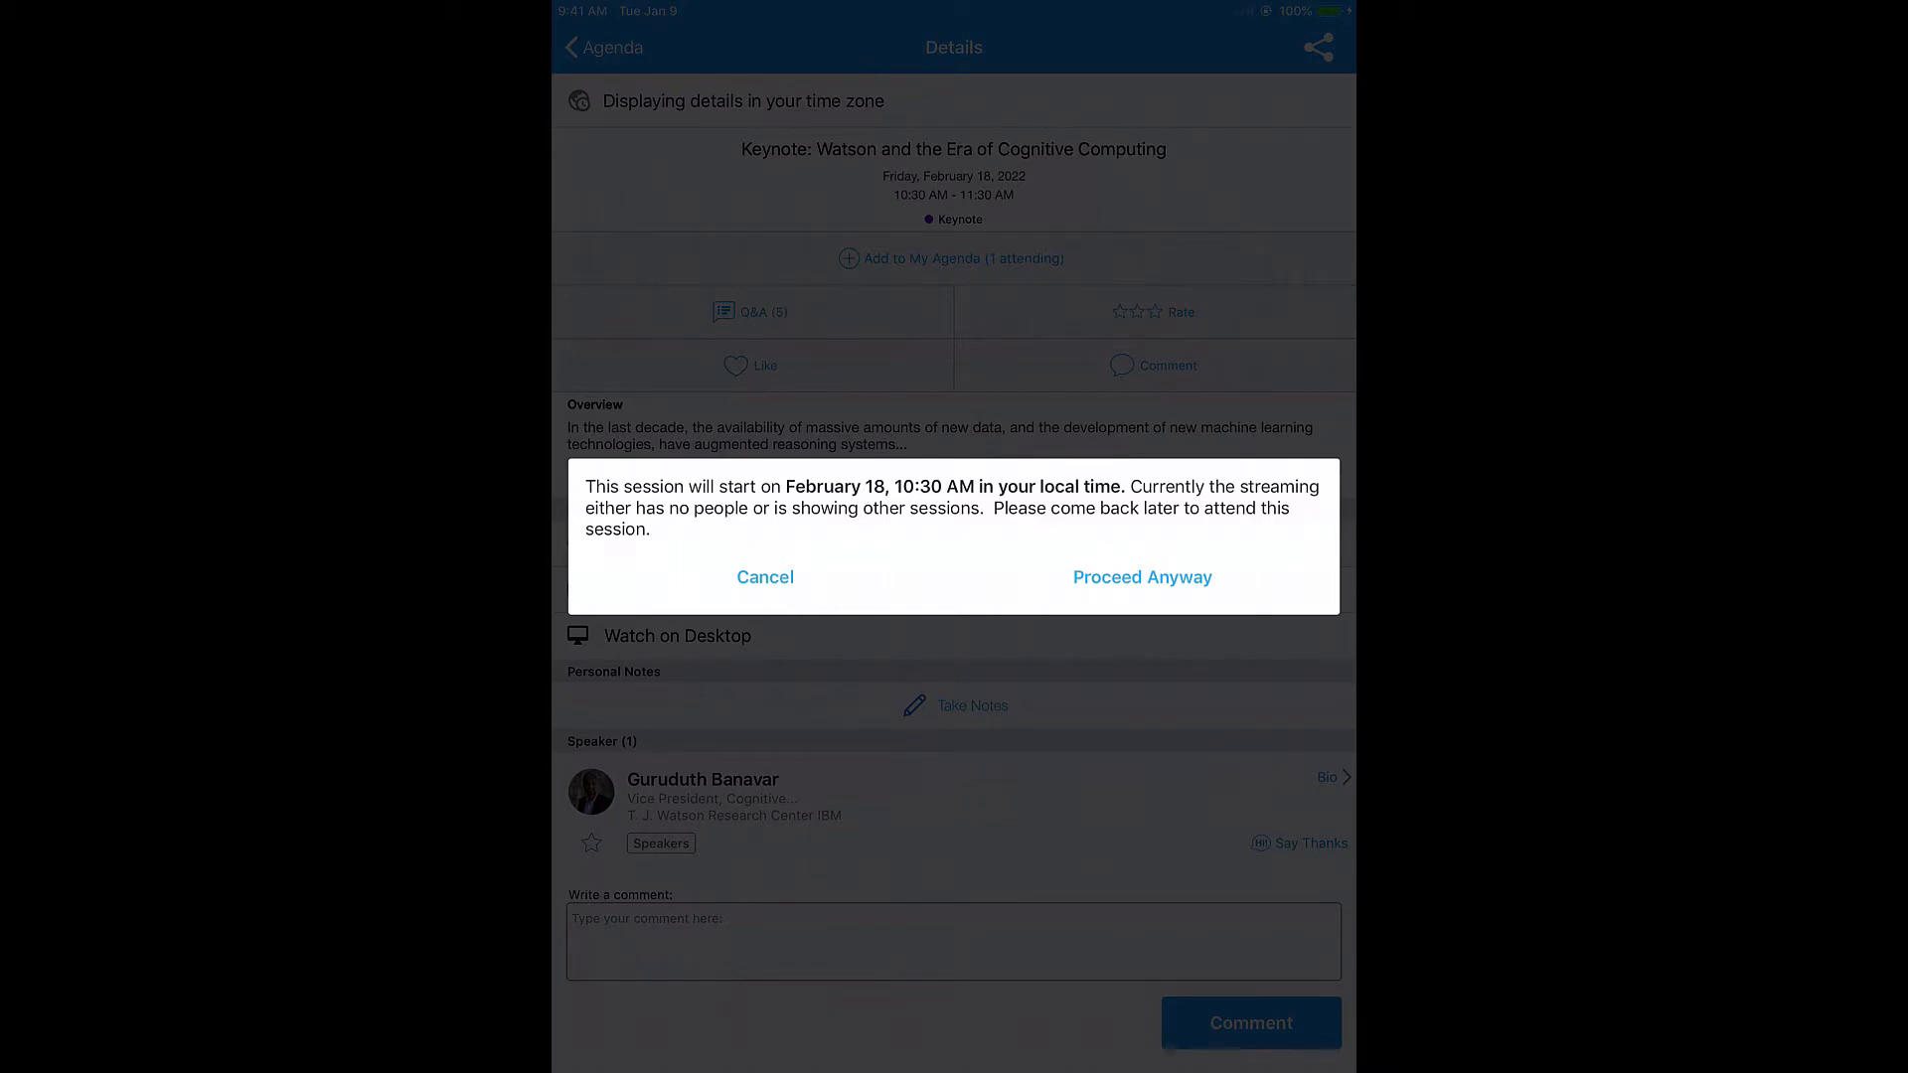
{"action": "left_click", "coordinate": [1142, 578]}
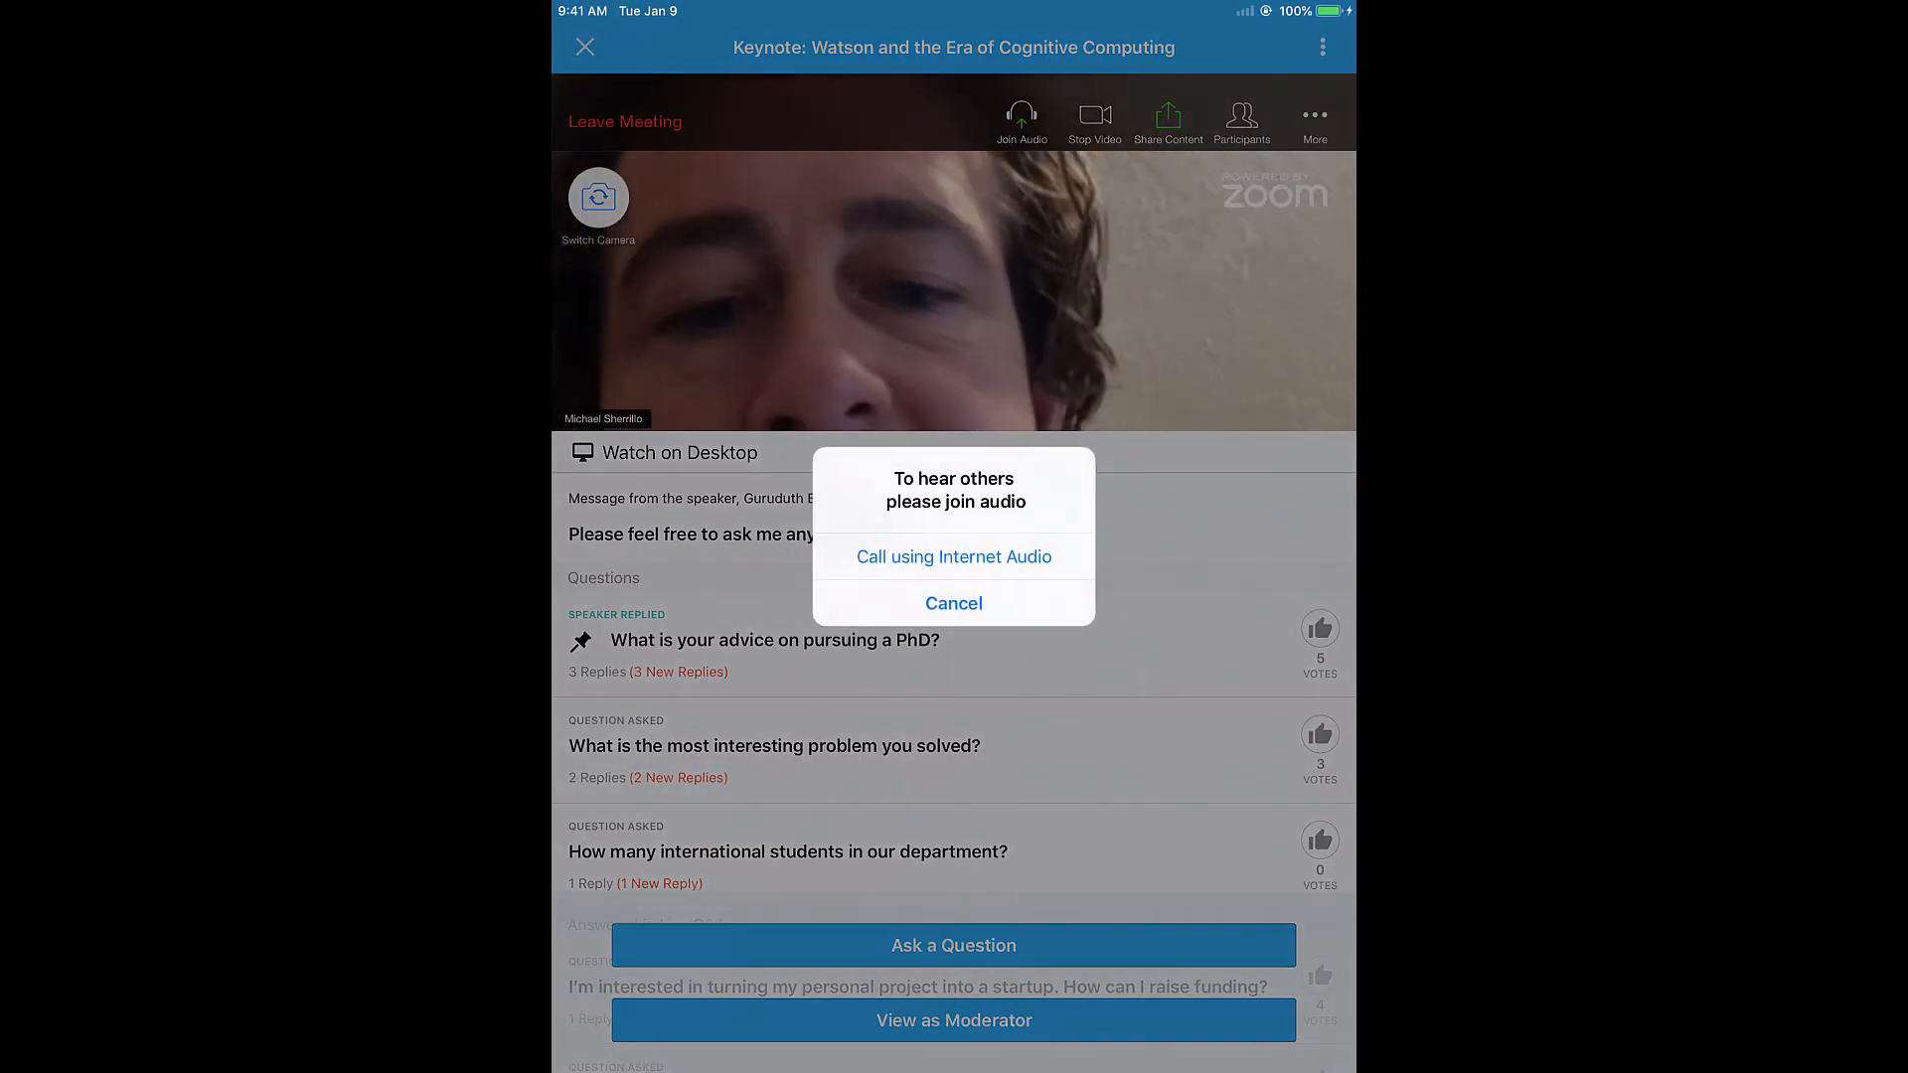
{"action": "left_click", "coordinate": [954, 555]}
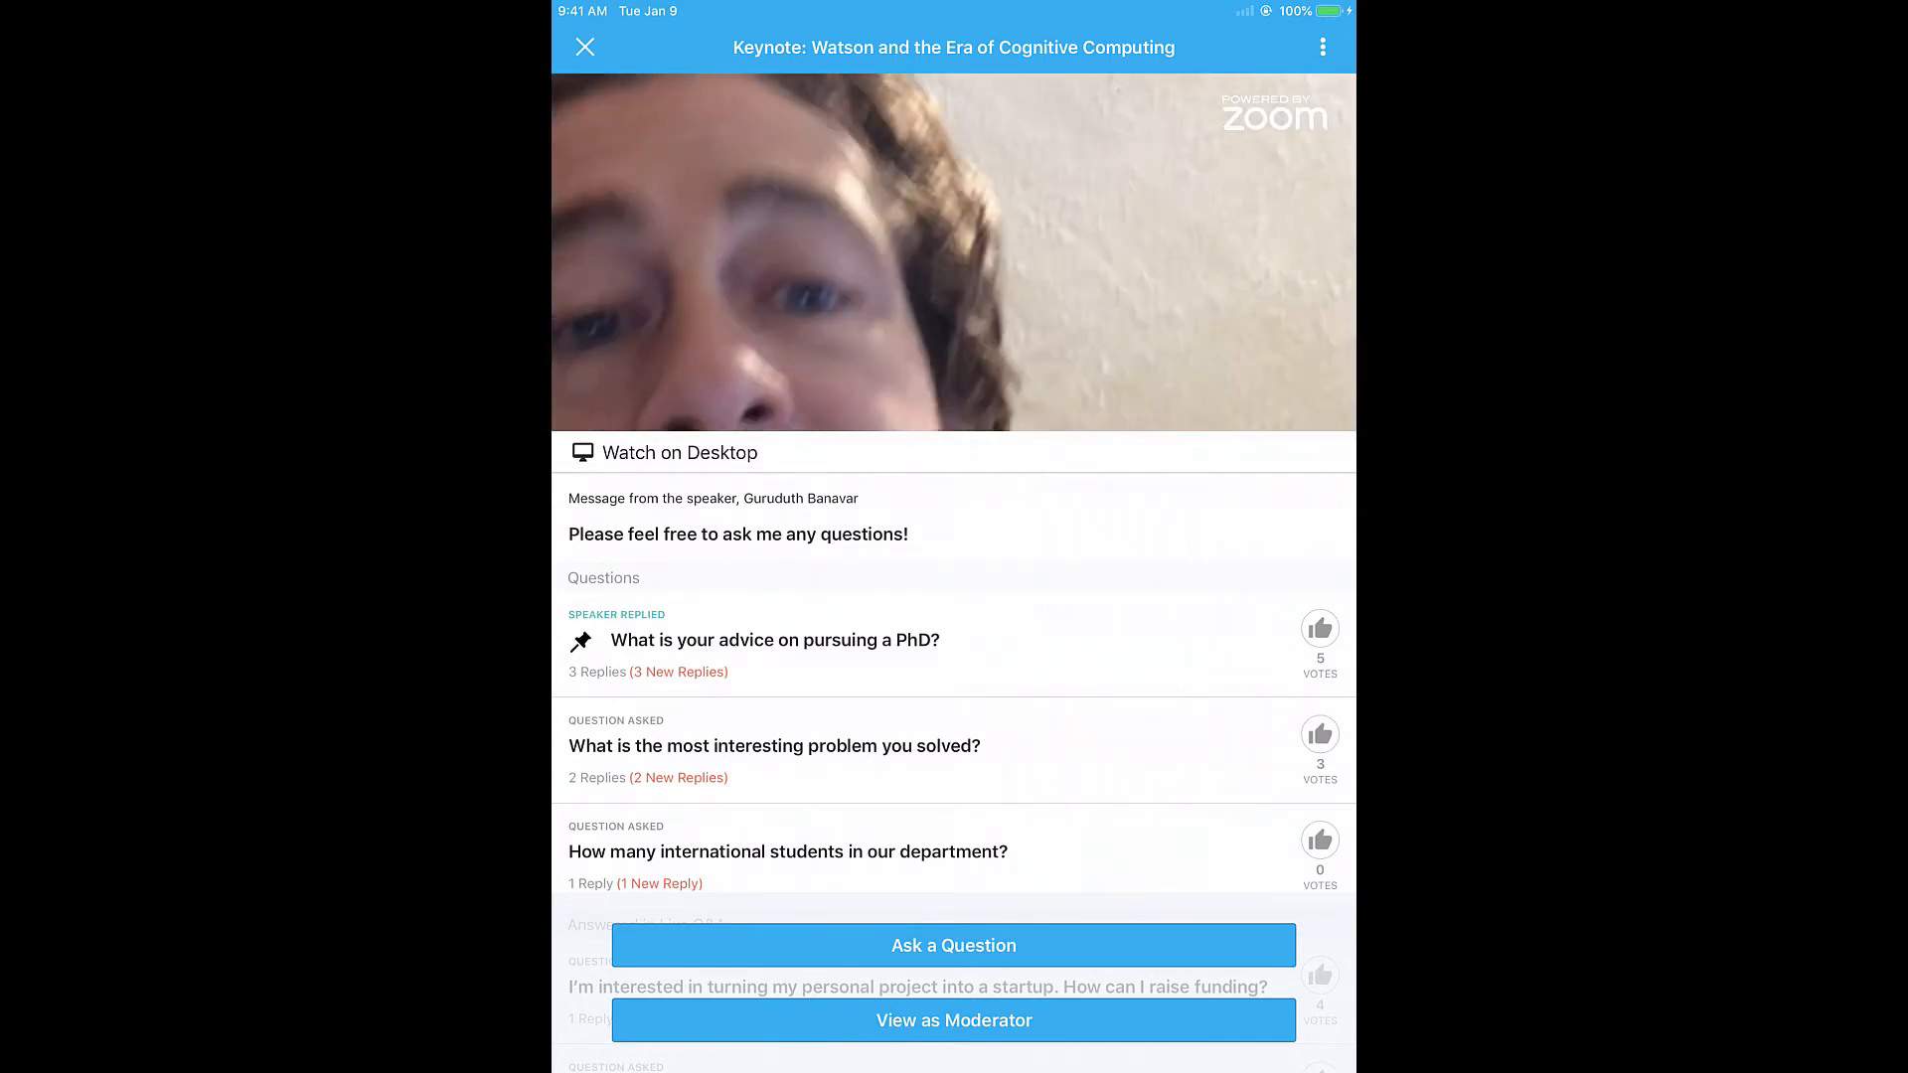
Step: Check the live Q&A options and the Meeting Settings during the keynote stream
{"action": "left_click", "coordinate": [1322, 47]}
{"action": "left_click", "coordinate": [955, 269]}
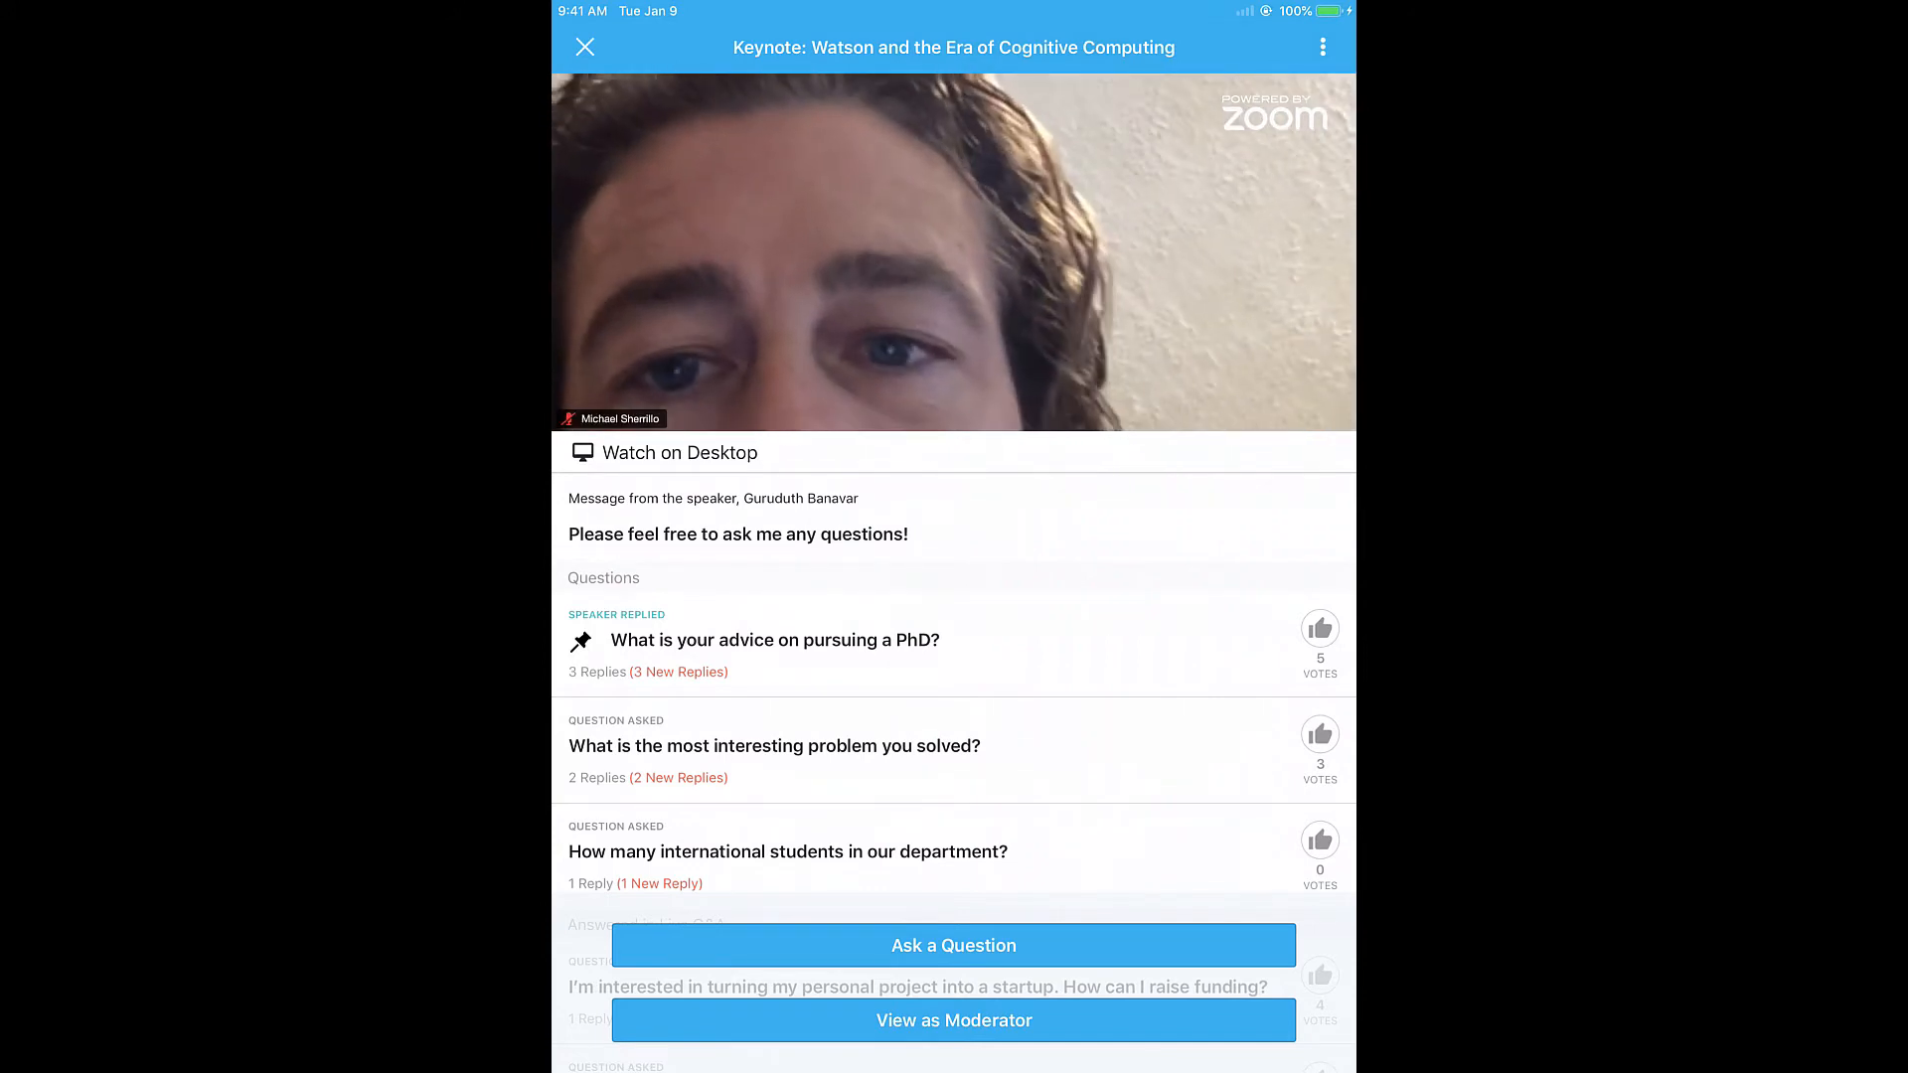
{"action": "left_click", "coordinate": [955, 269]}
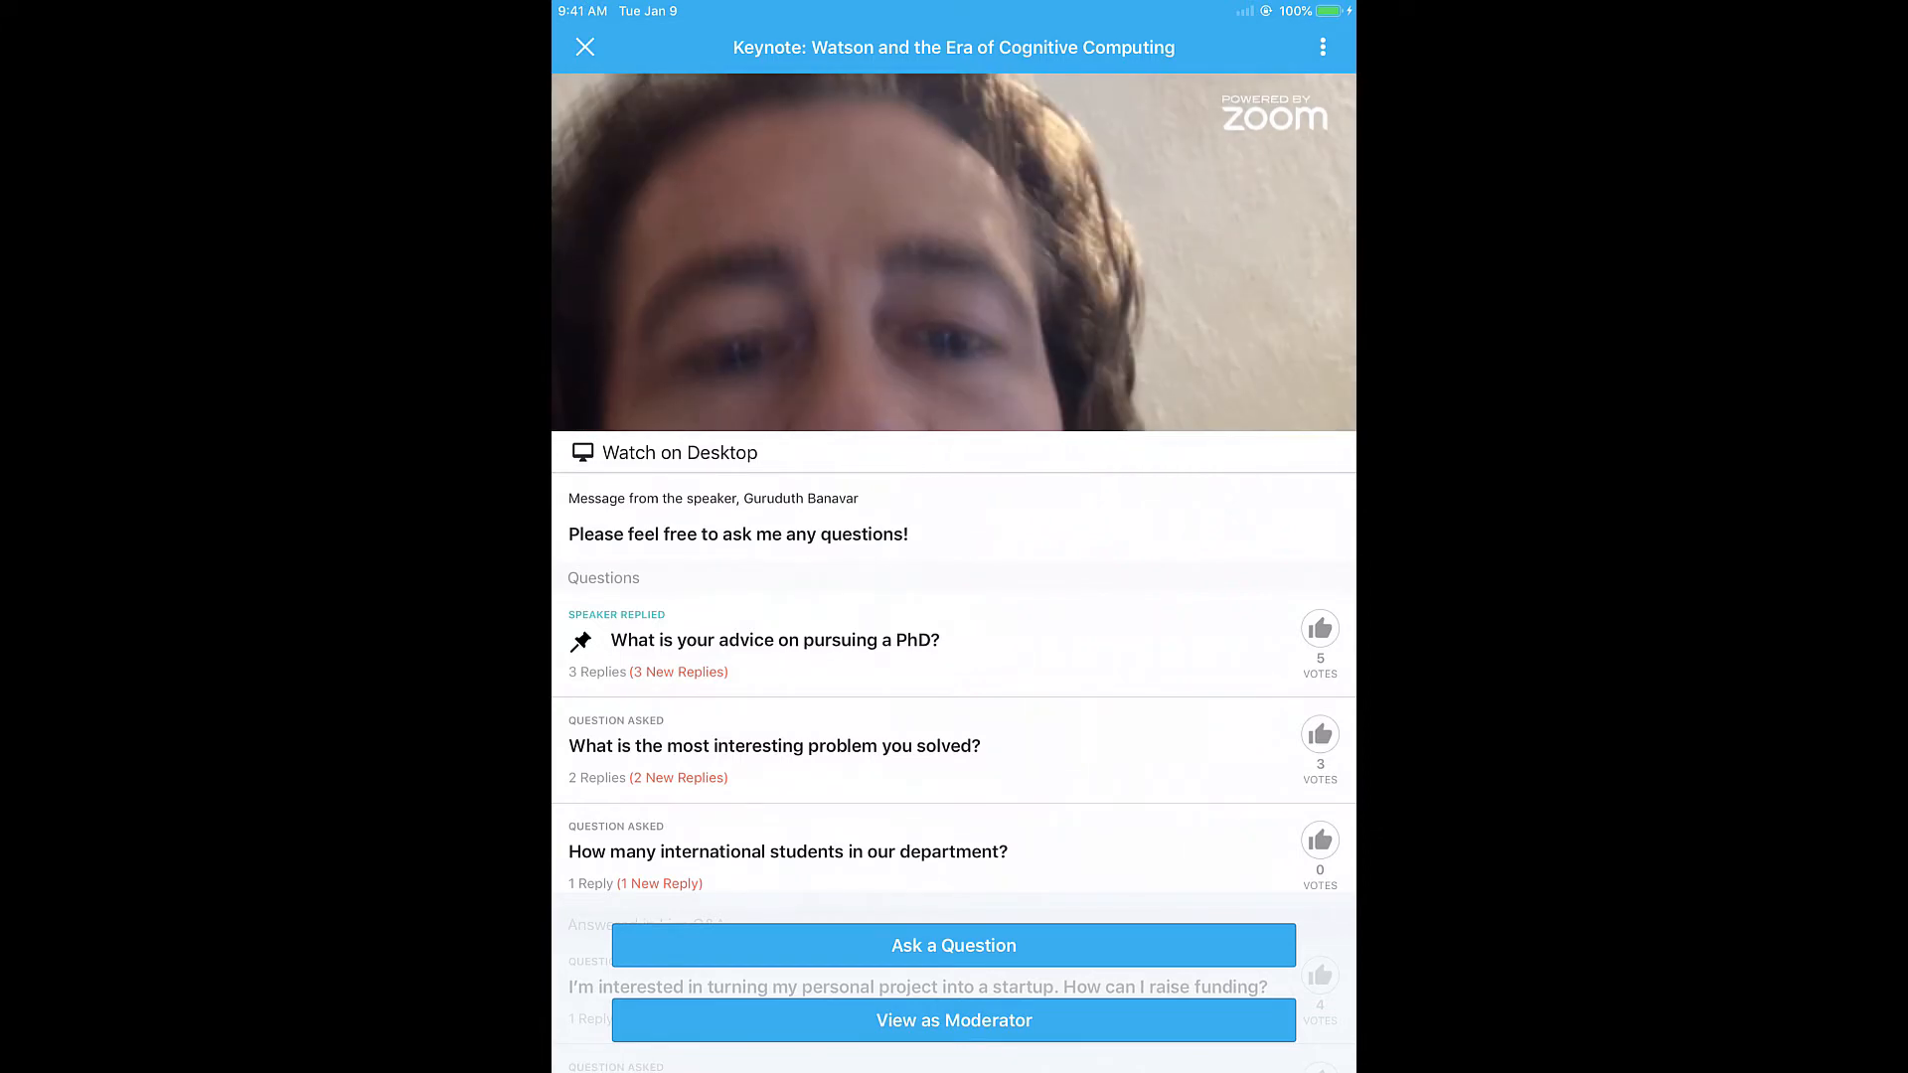
{"action": "left_click", "coordinate": [954, 269]}
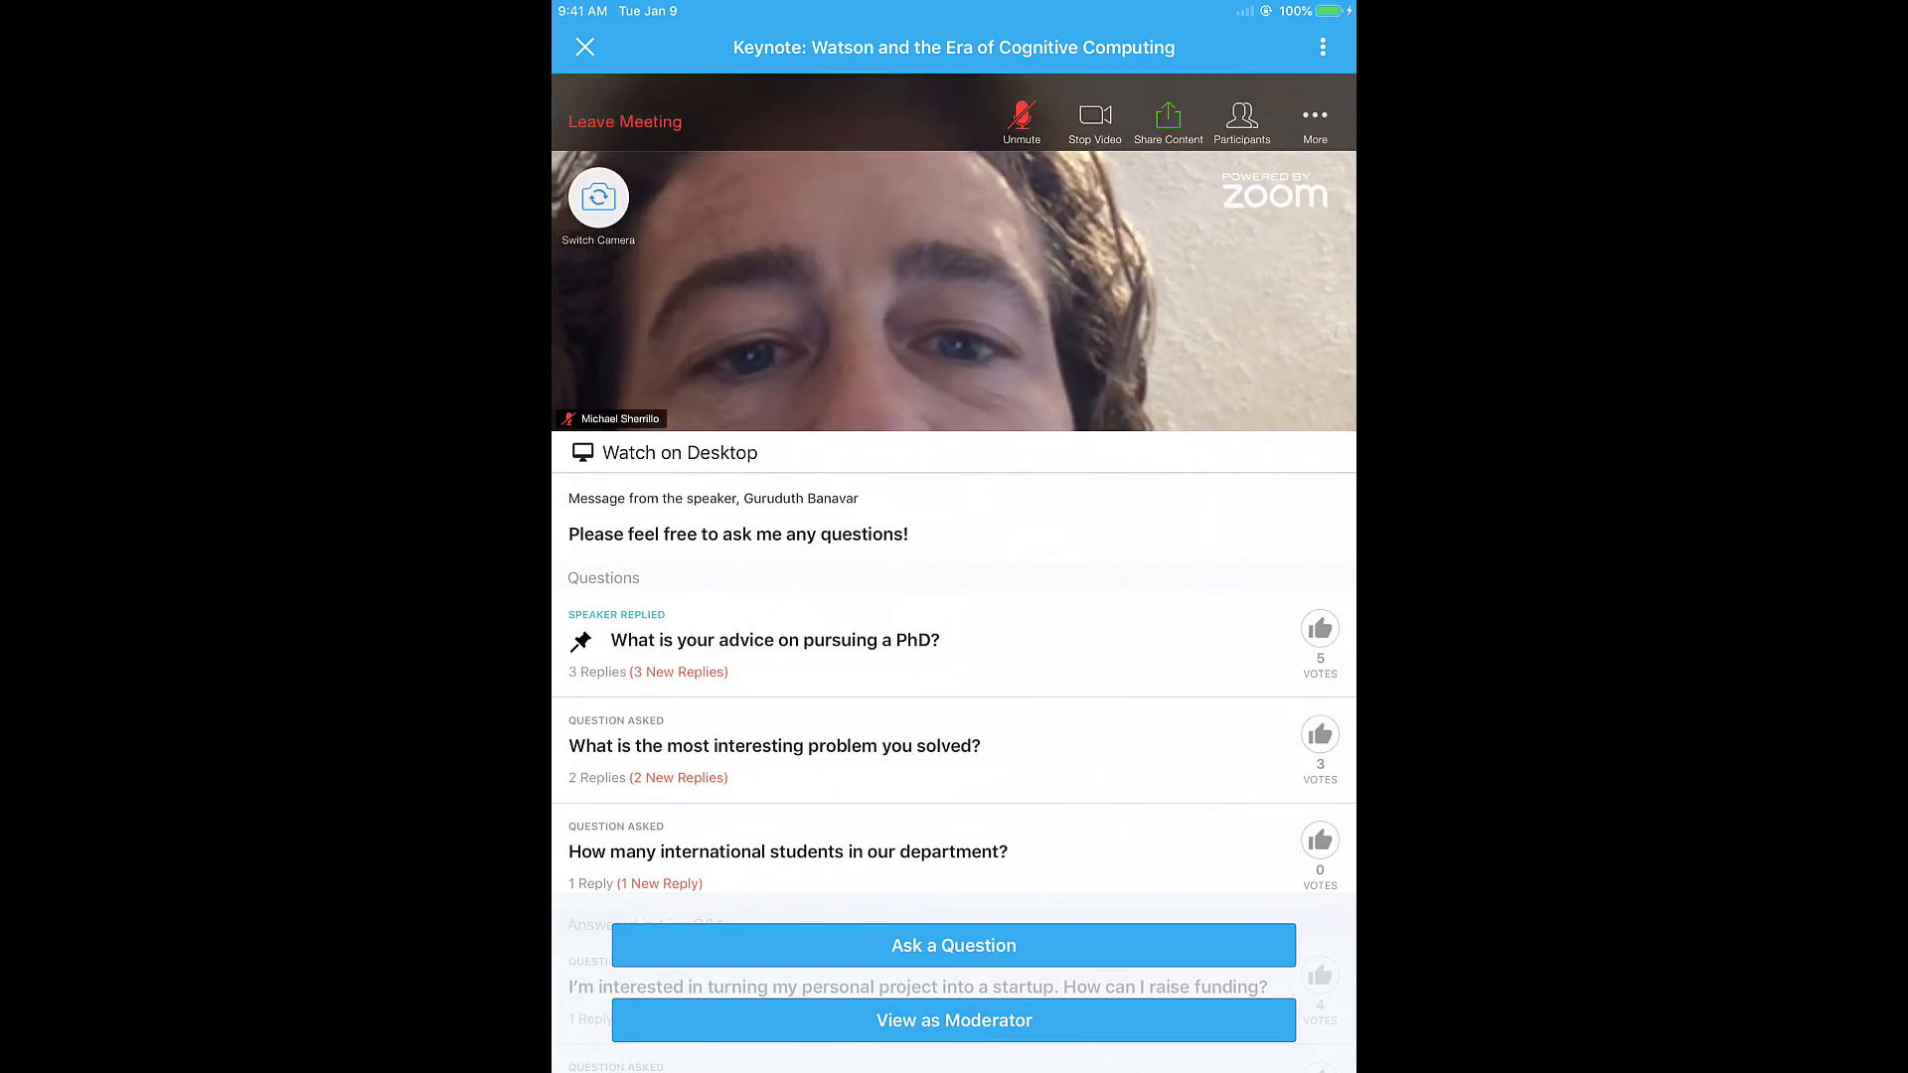
{"action": "left_click", "coordinate": [1314, 122]}
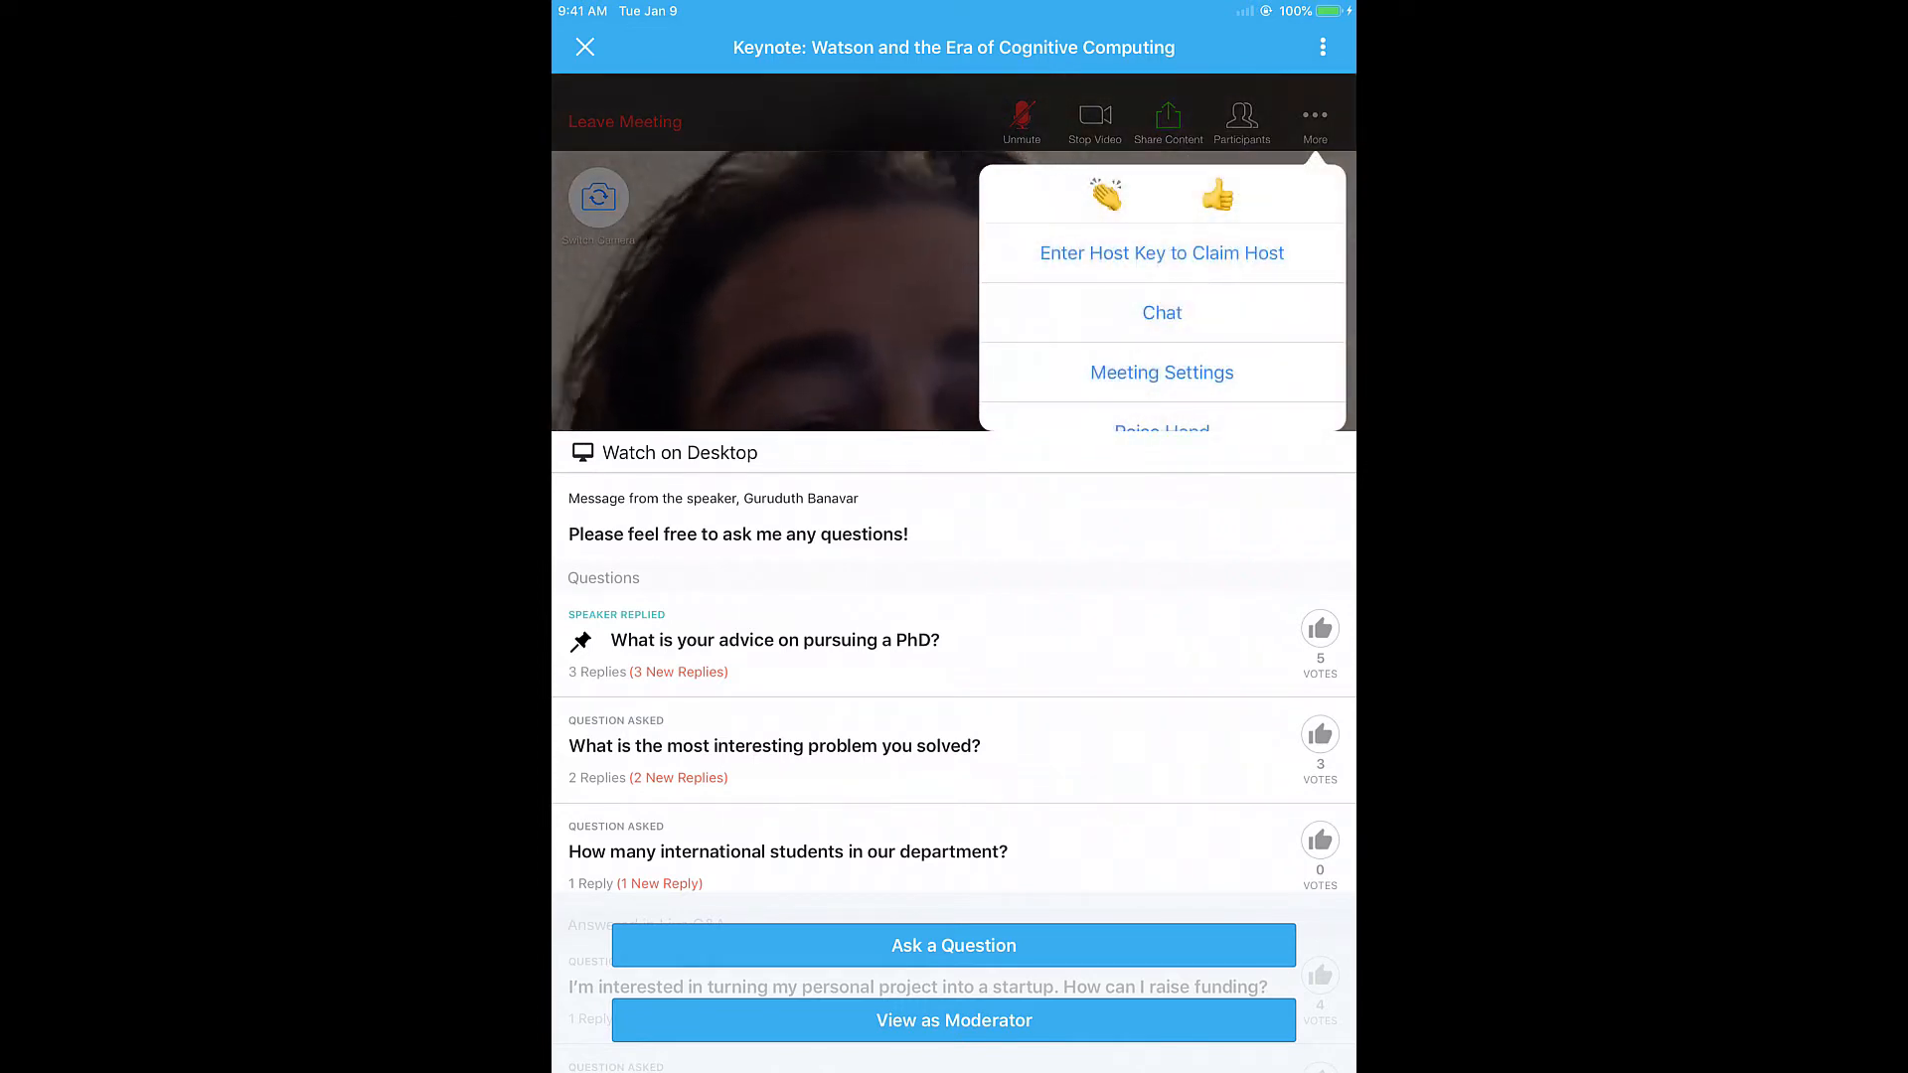
{"action": "scroll", "coordinate": [1162, 328], "scroll_direction": "down", "scroll_amount": 1}
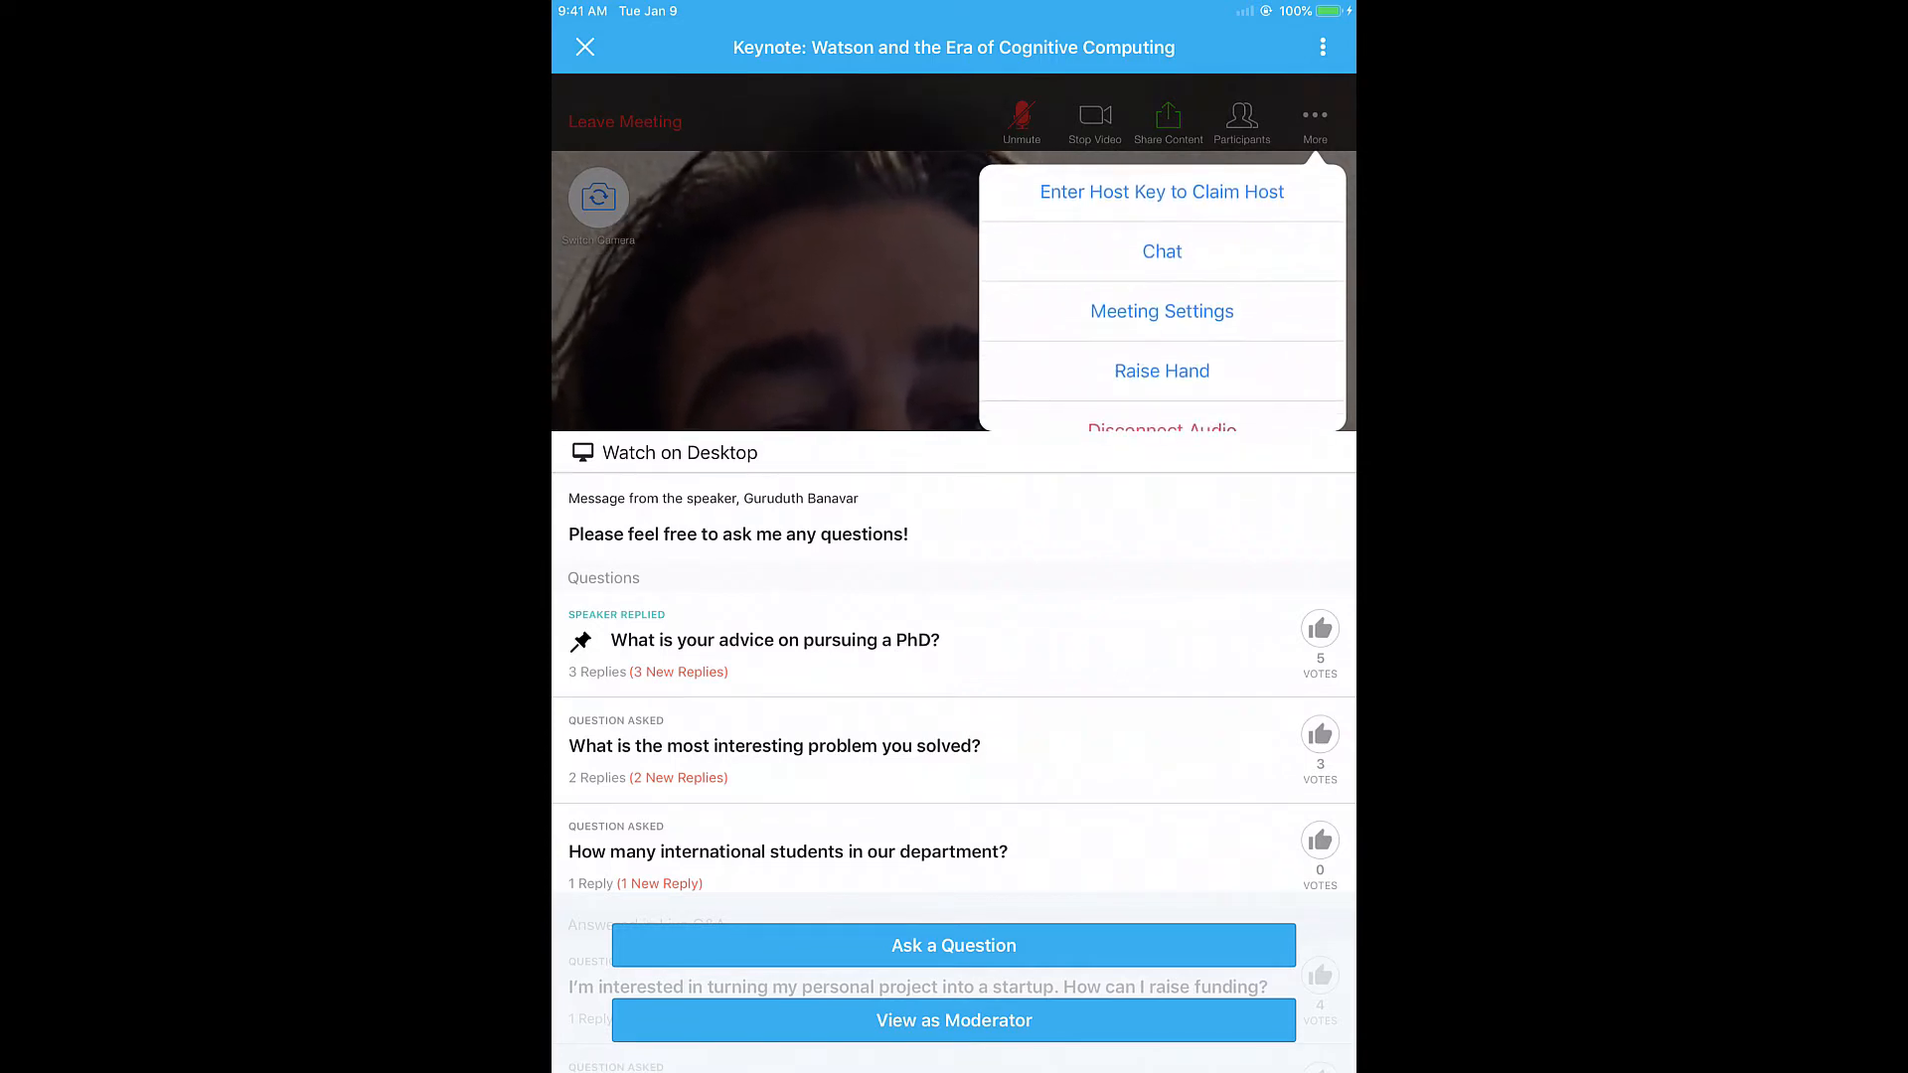
{"action": "scroll", "coordinate": [1162, 328], "scroll_direction": "down", "scroll_amount": 2}
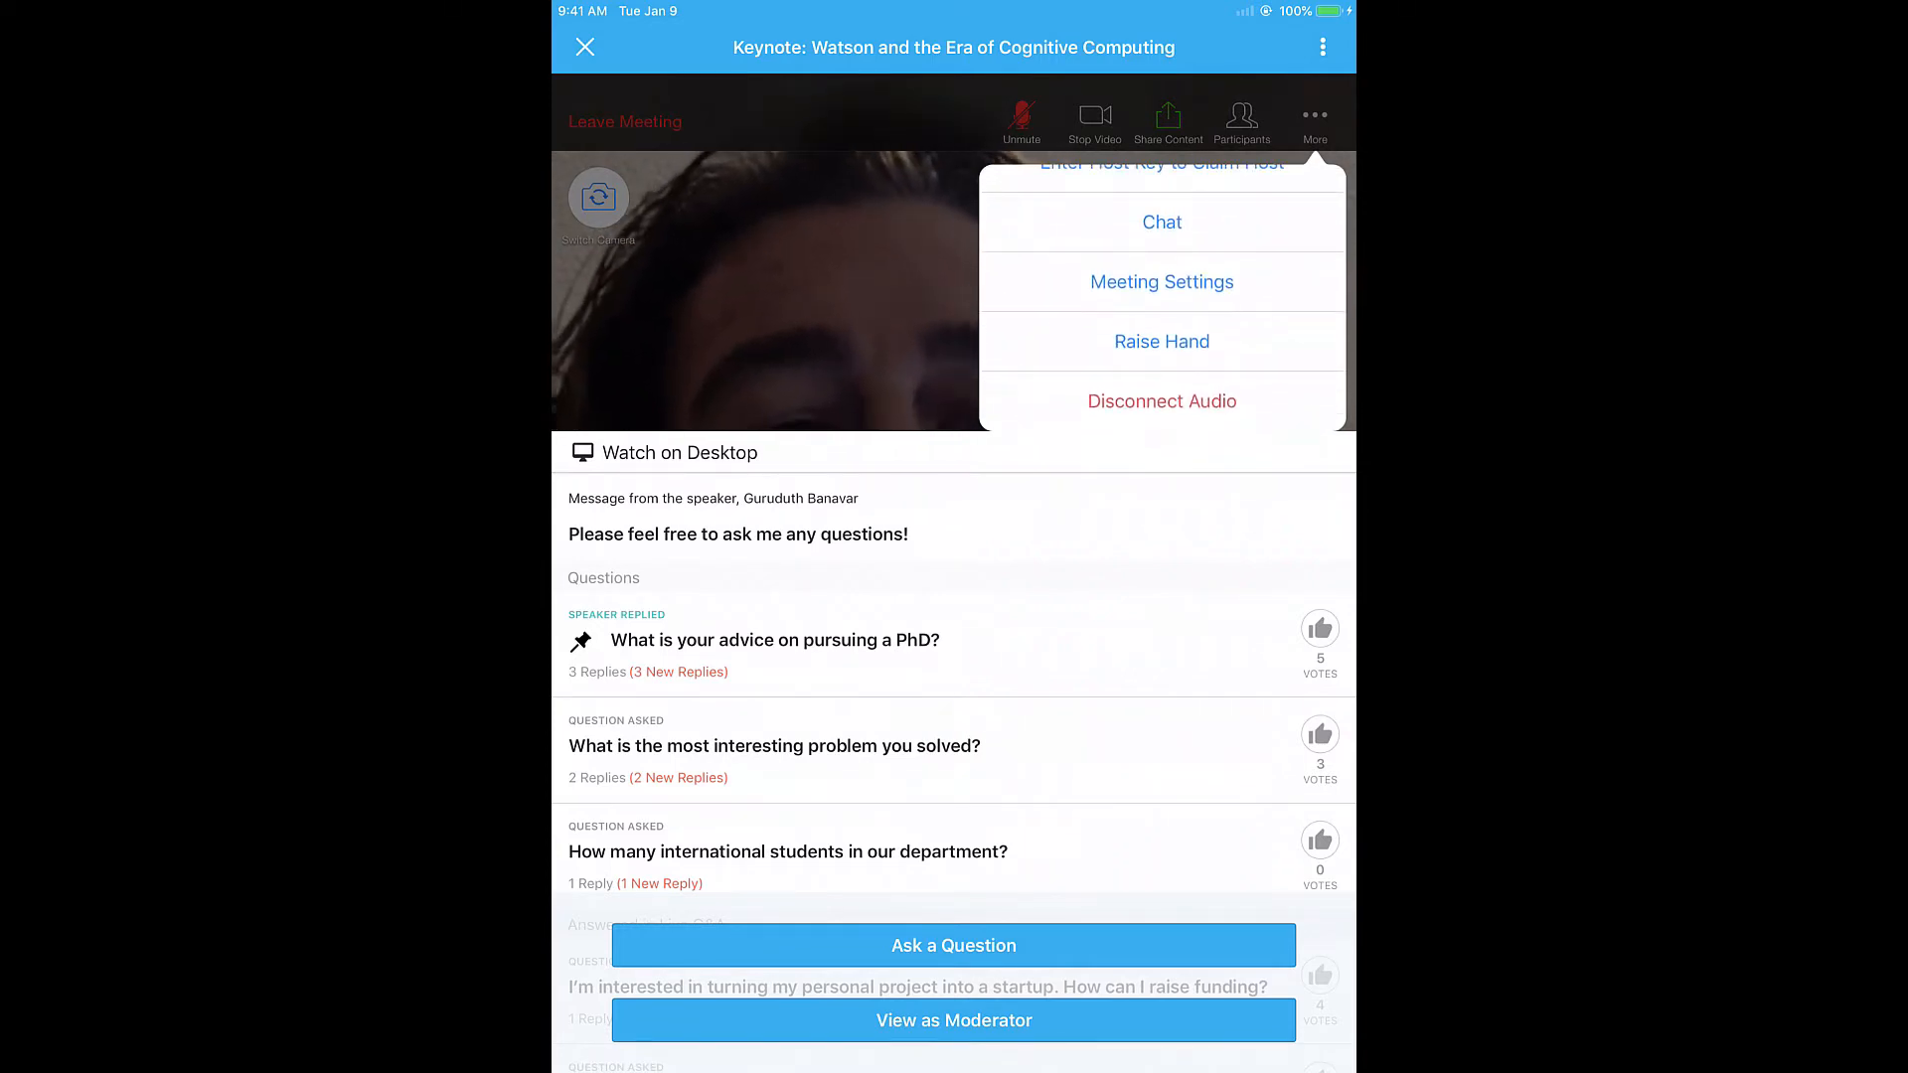
{"action": "scroll", "coordinate": [1161, 299], "scroll_direction": "up", "scroll_amount": 2}
{"action": "left_click", "coordinate": [1162, 315]}
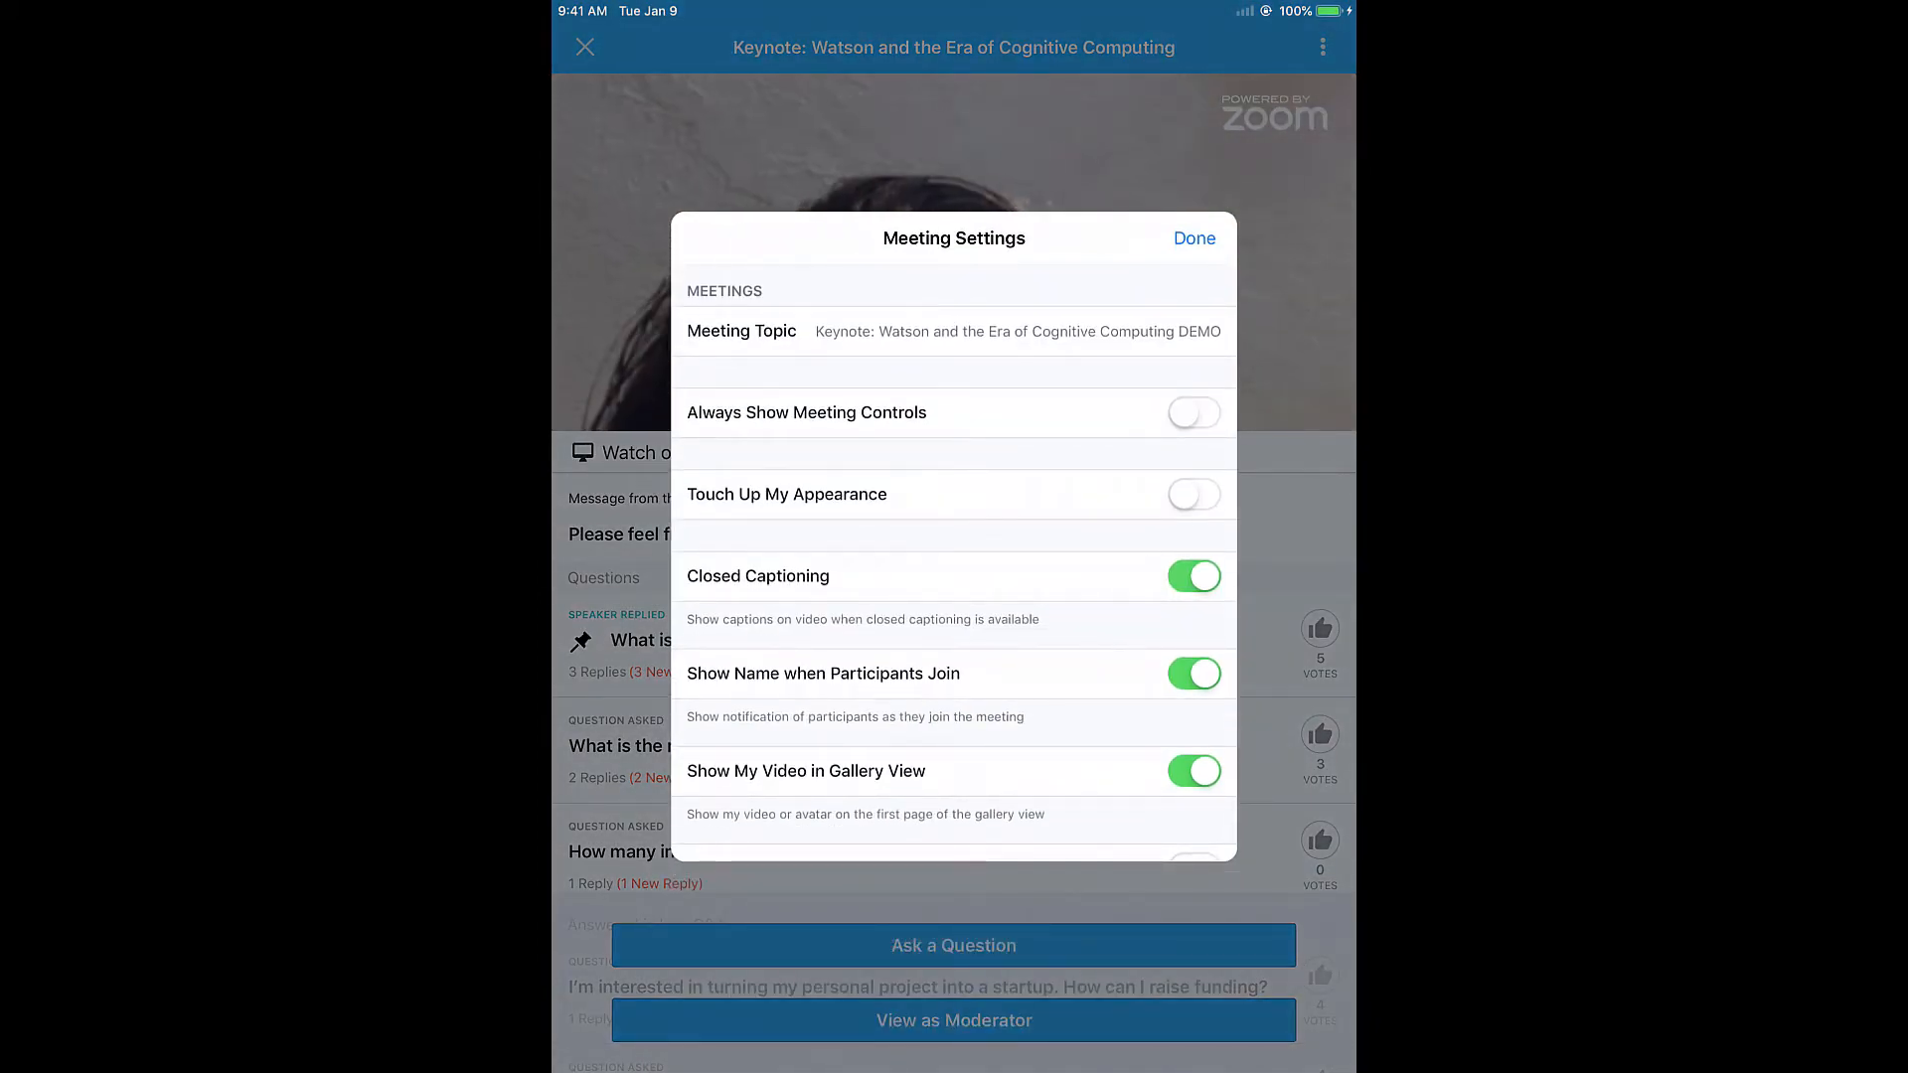
{"action": "left_click", "coordinate": [1193, 238]}
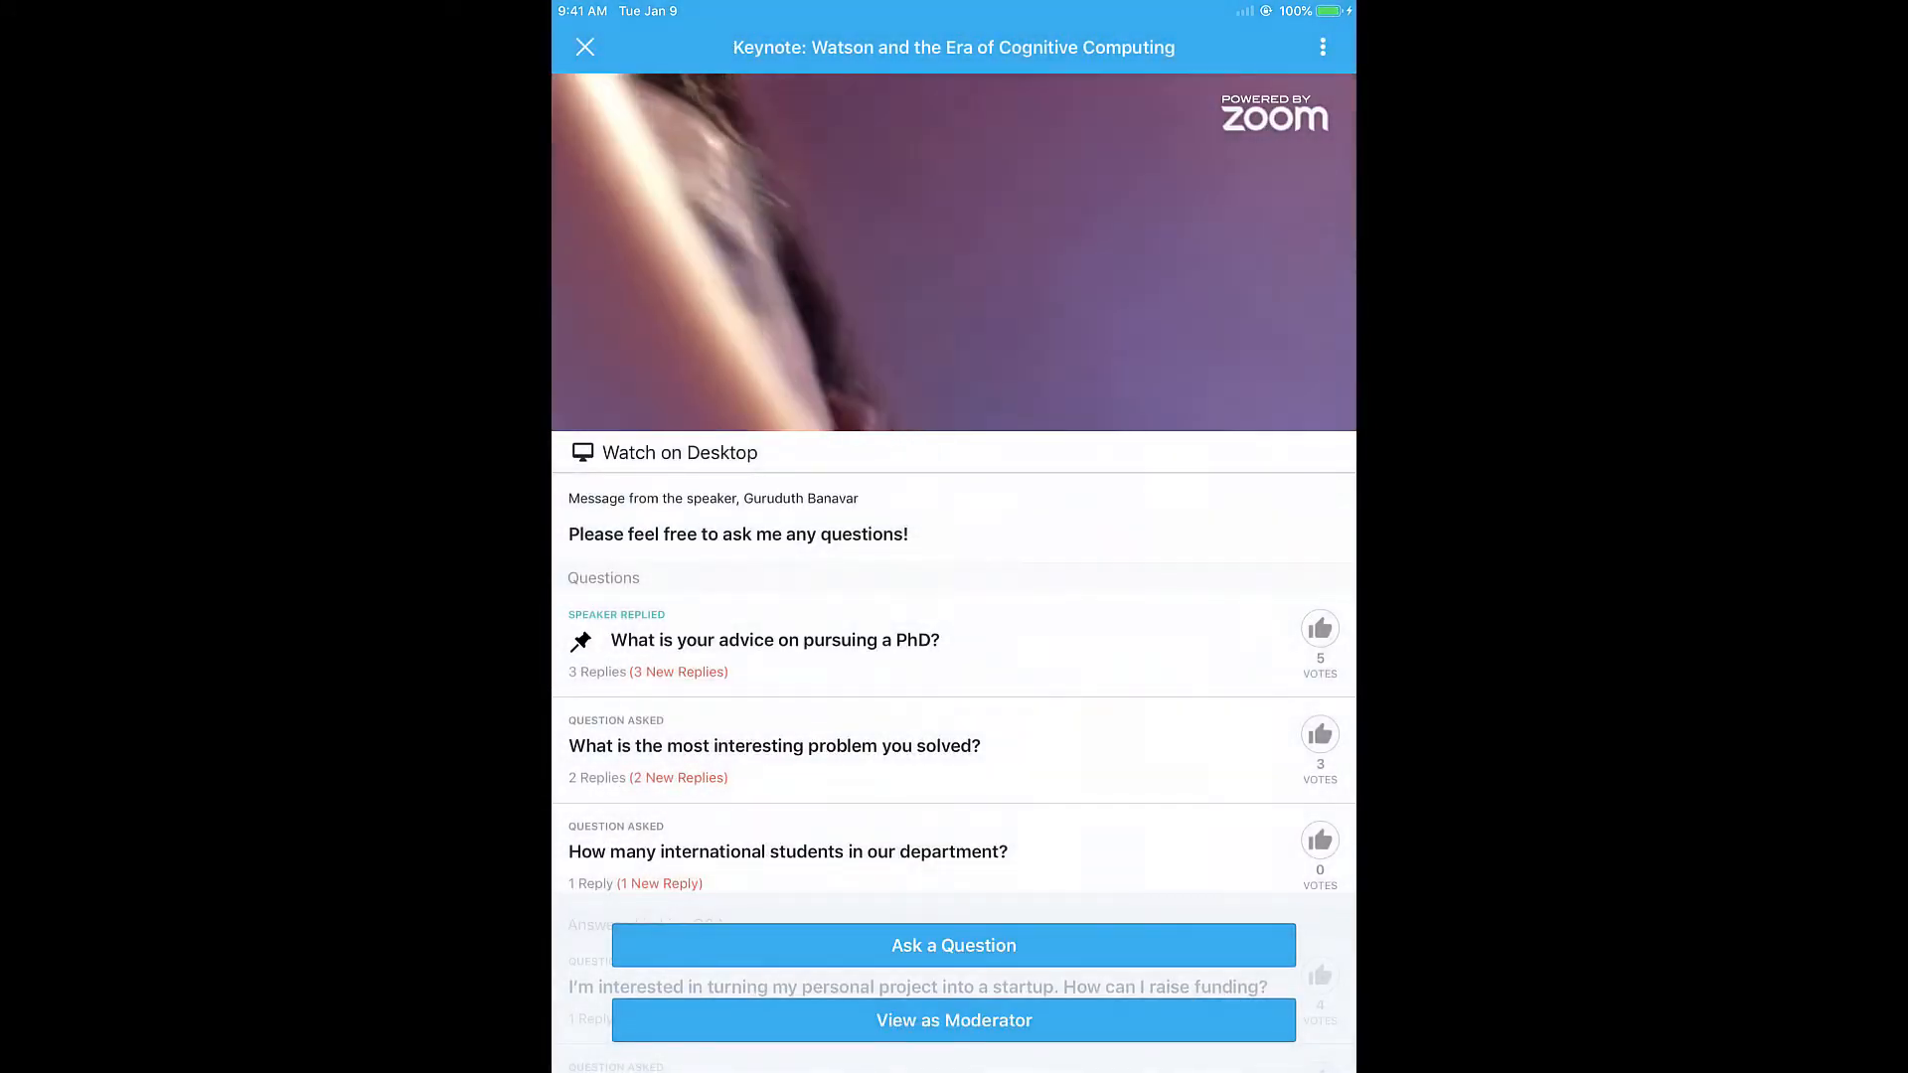
Step: Leave the meeting, returning to the keynote's session details
{"action": "left_click", "coordinate": [585, 47]}
{"action": "left_click", "coordinate": [720, 149]}
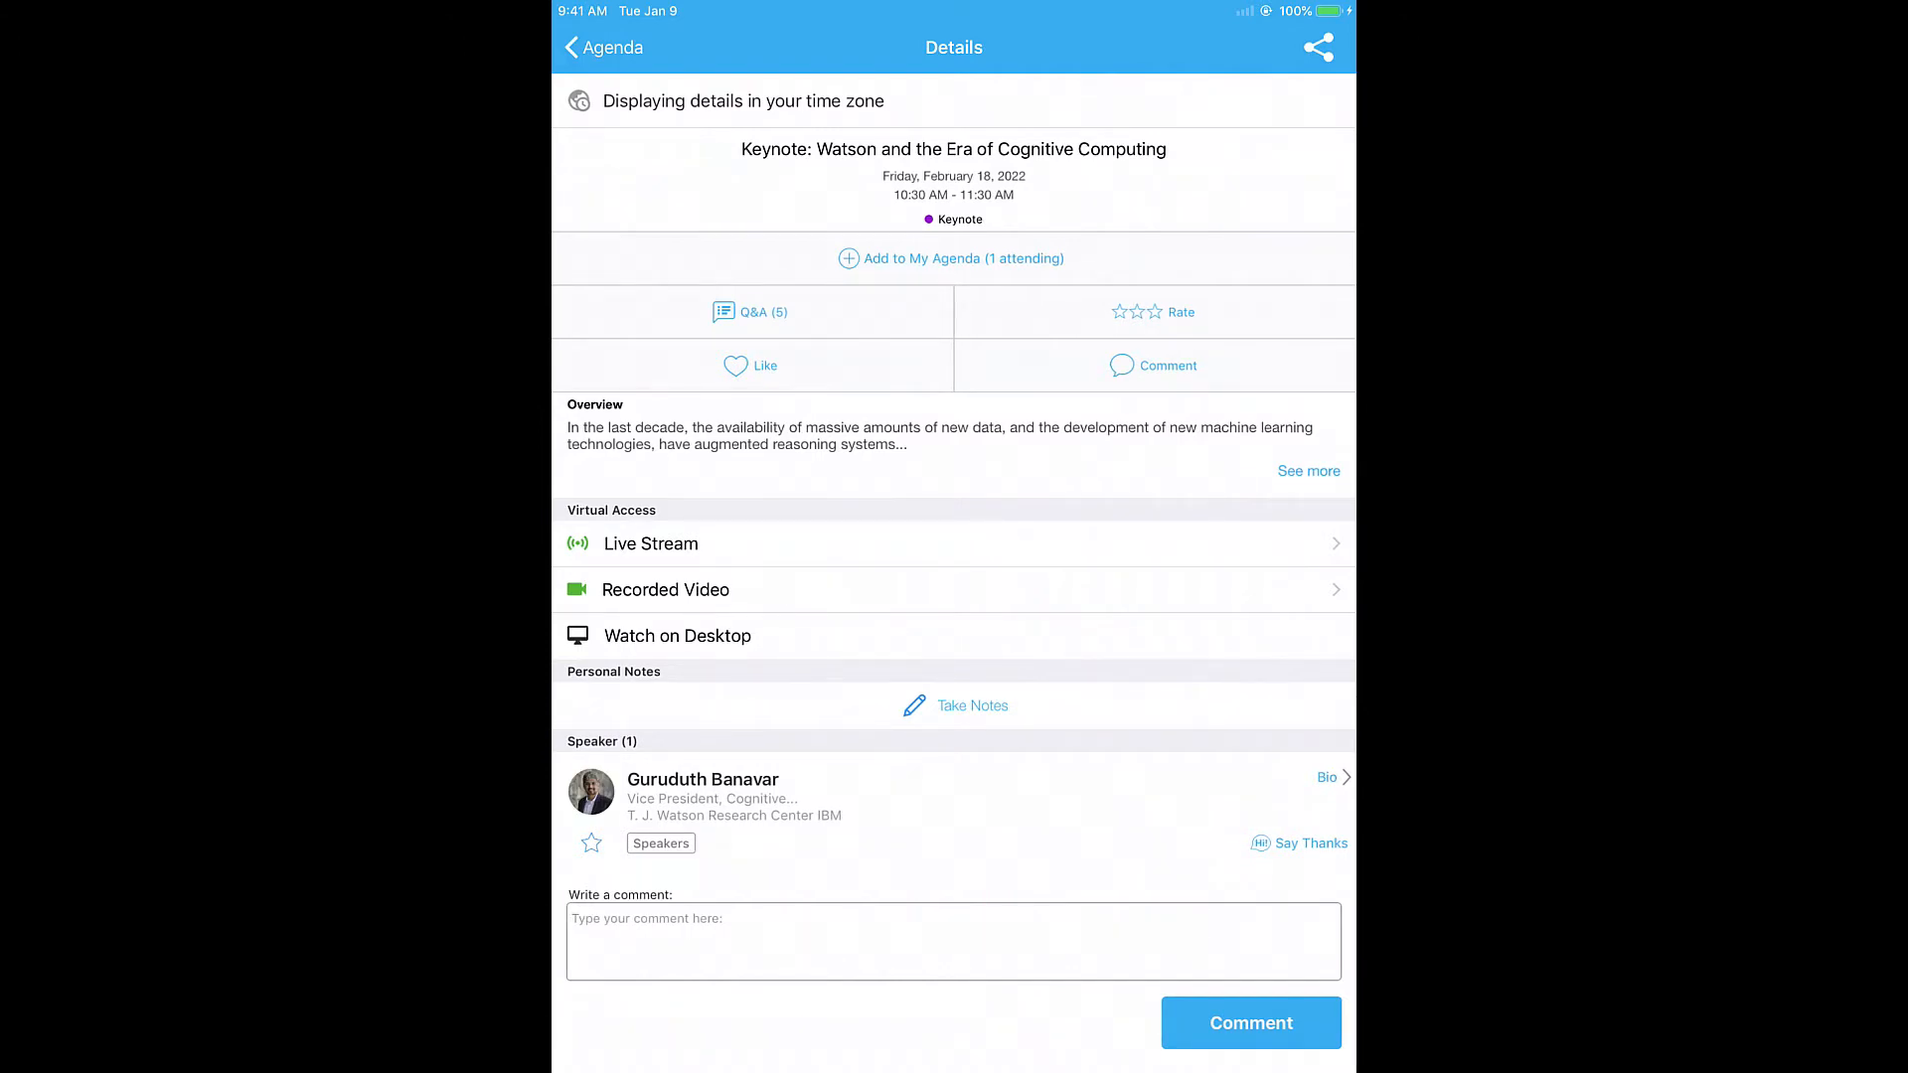
Step: Request desktop access to the session by email and dismiss the confirmation
{"action": "left_click", "coordinate": [677, 635]}
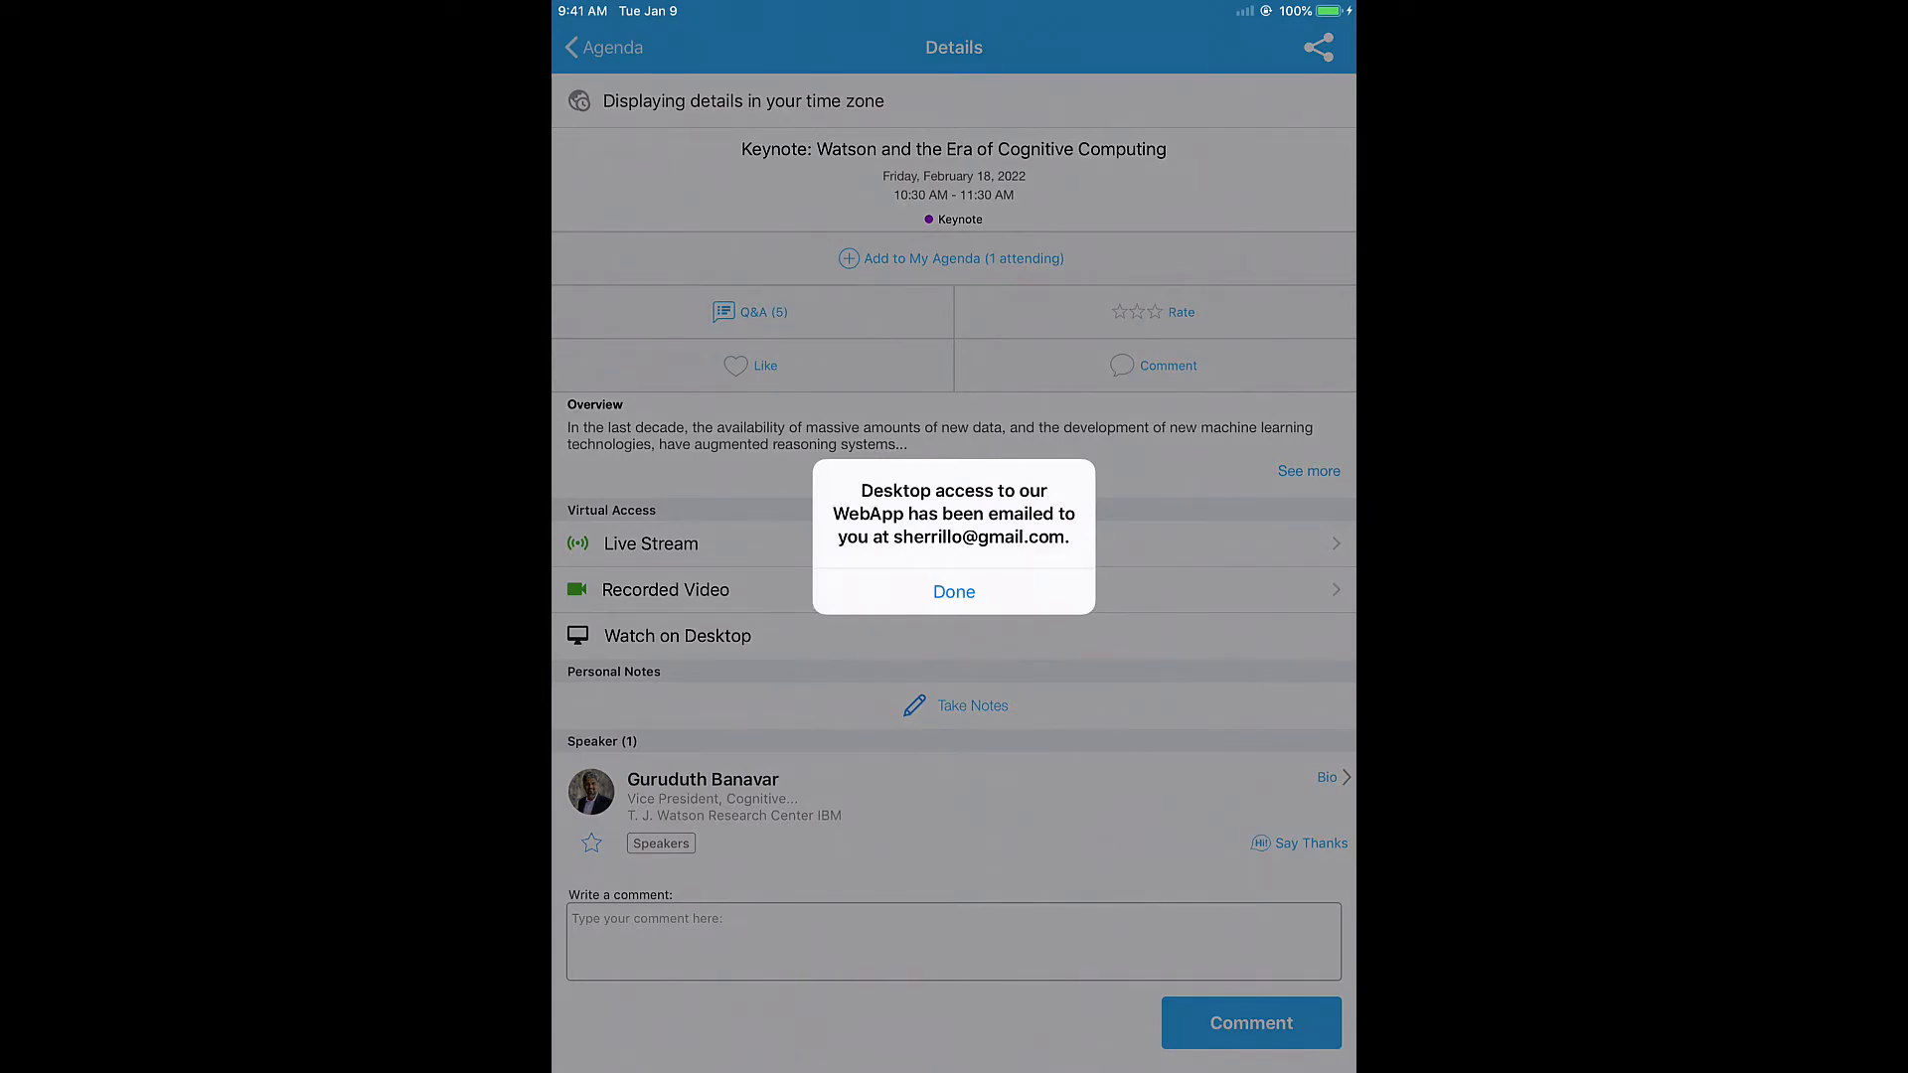
{"action": "left_click", "coordinate": [955, 593]}
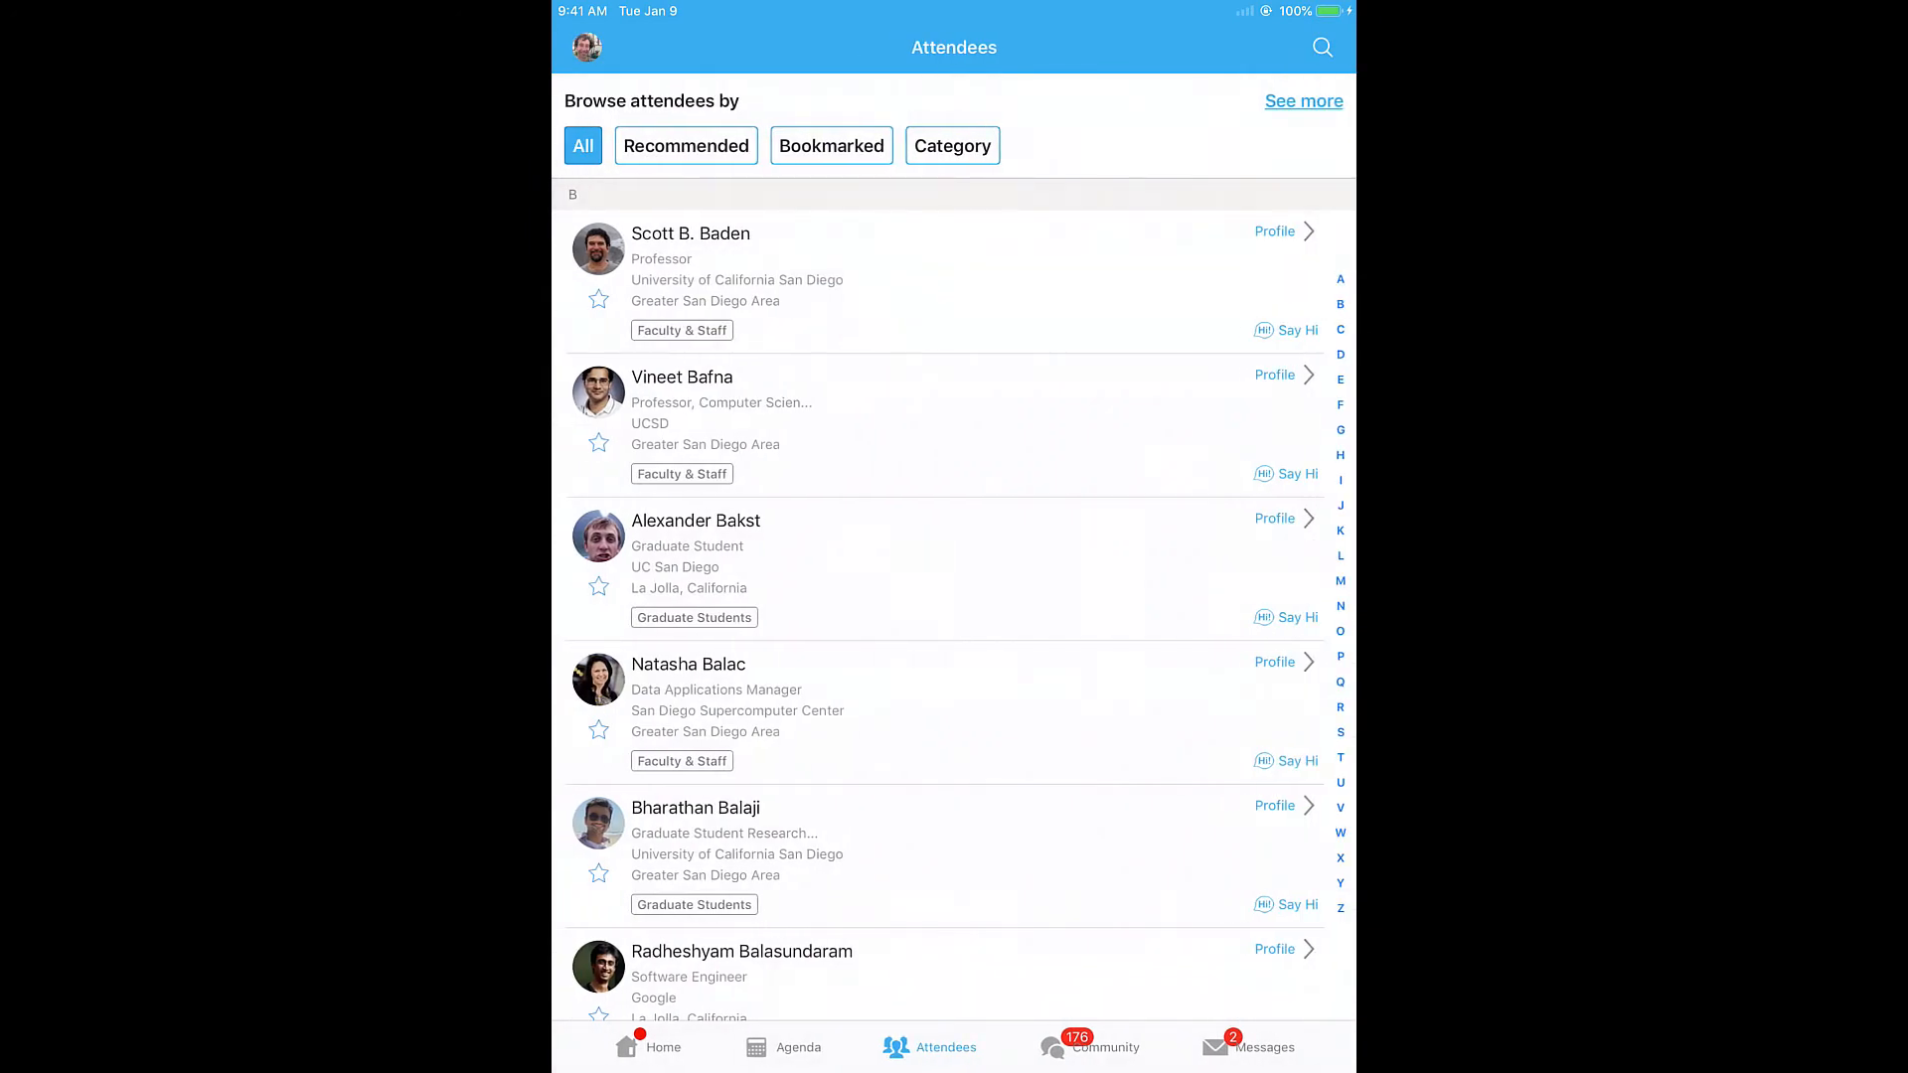
Step: In Community, read the Organizer Announcement, then filter topics by Followed and New Topics
{"action": "left_click", "coordinate": [1091, 1048]}
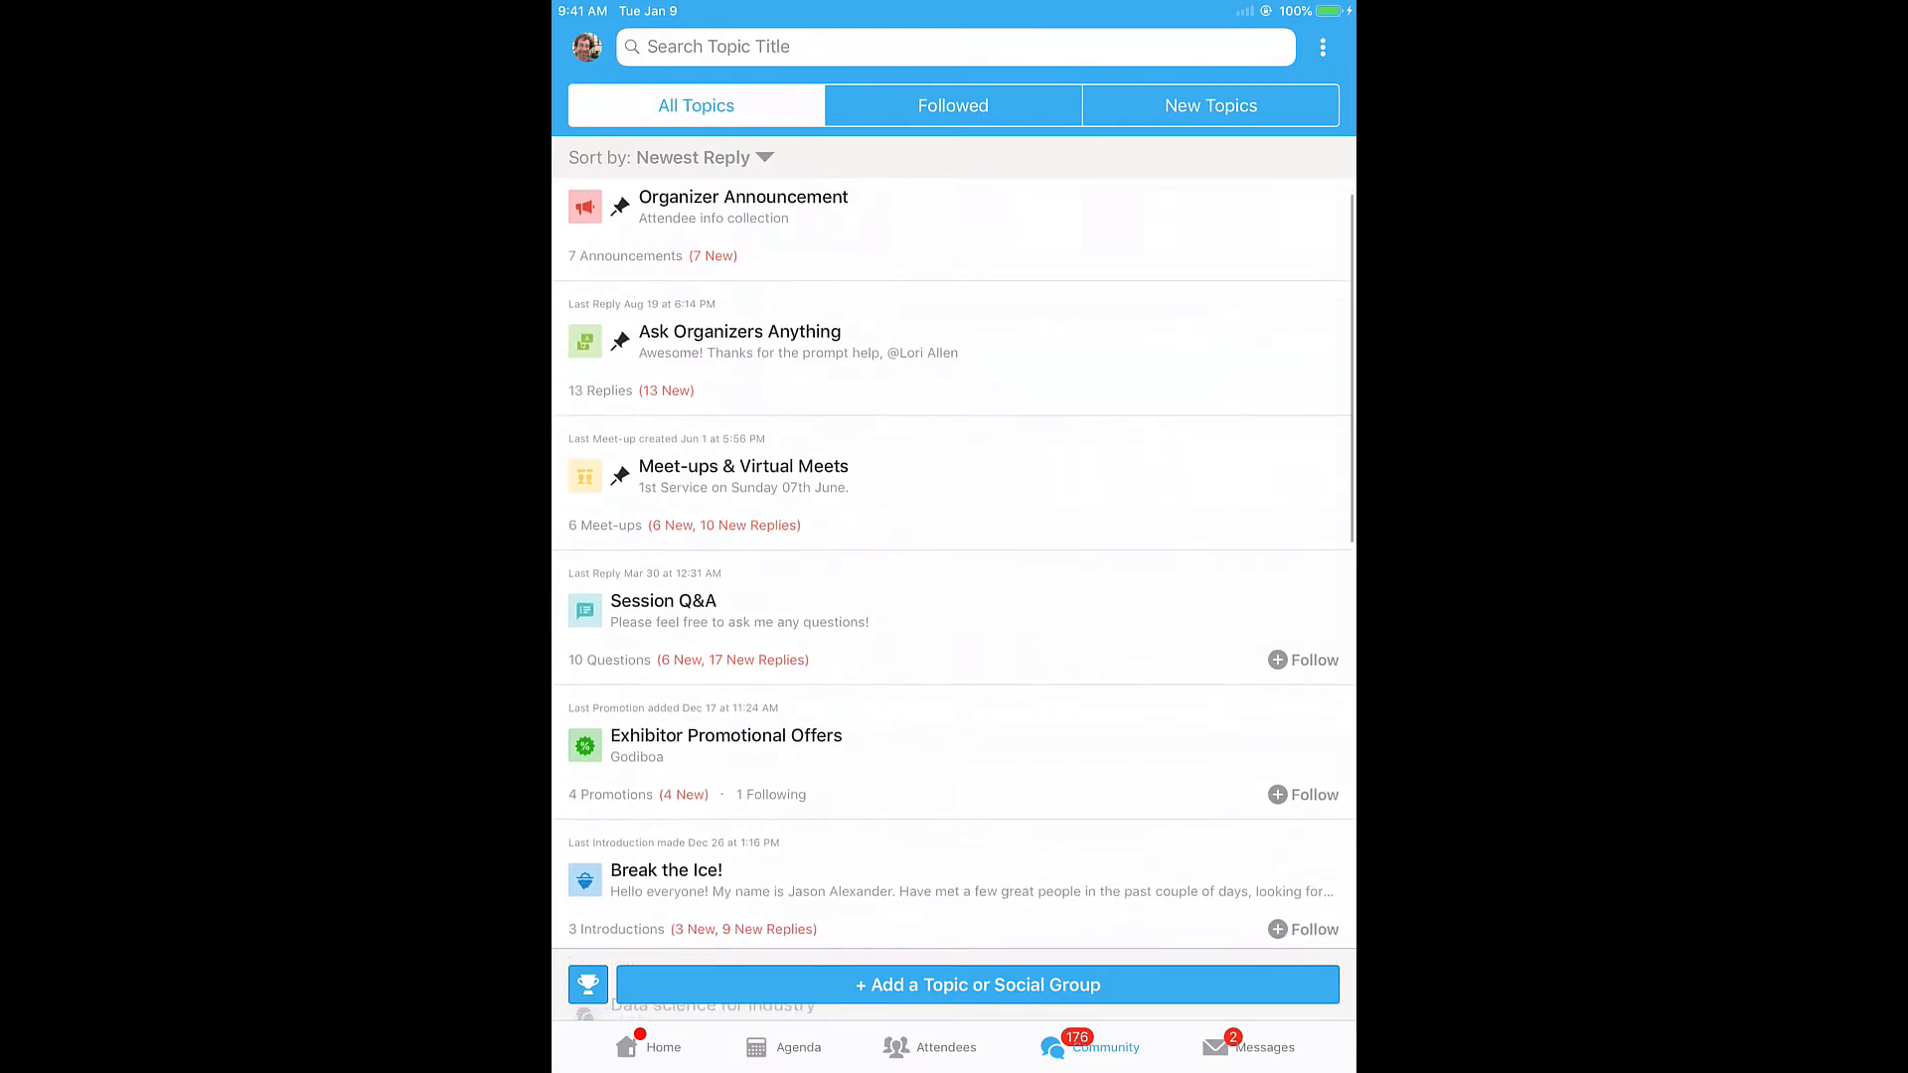
{"action": "scroll", "coordinate": [955, 597], "scroll_direction": "up", "scroll_amount": 3}
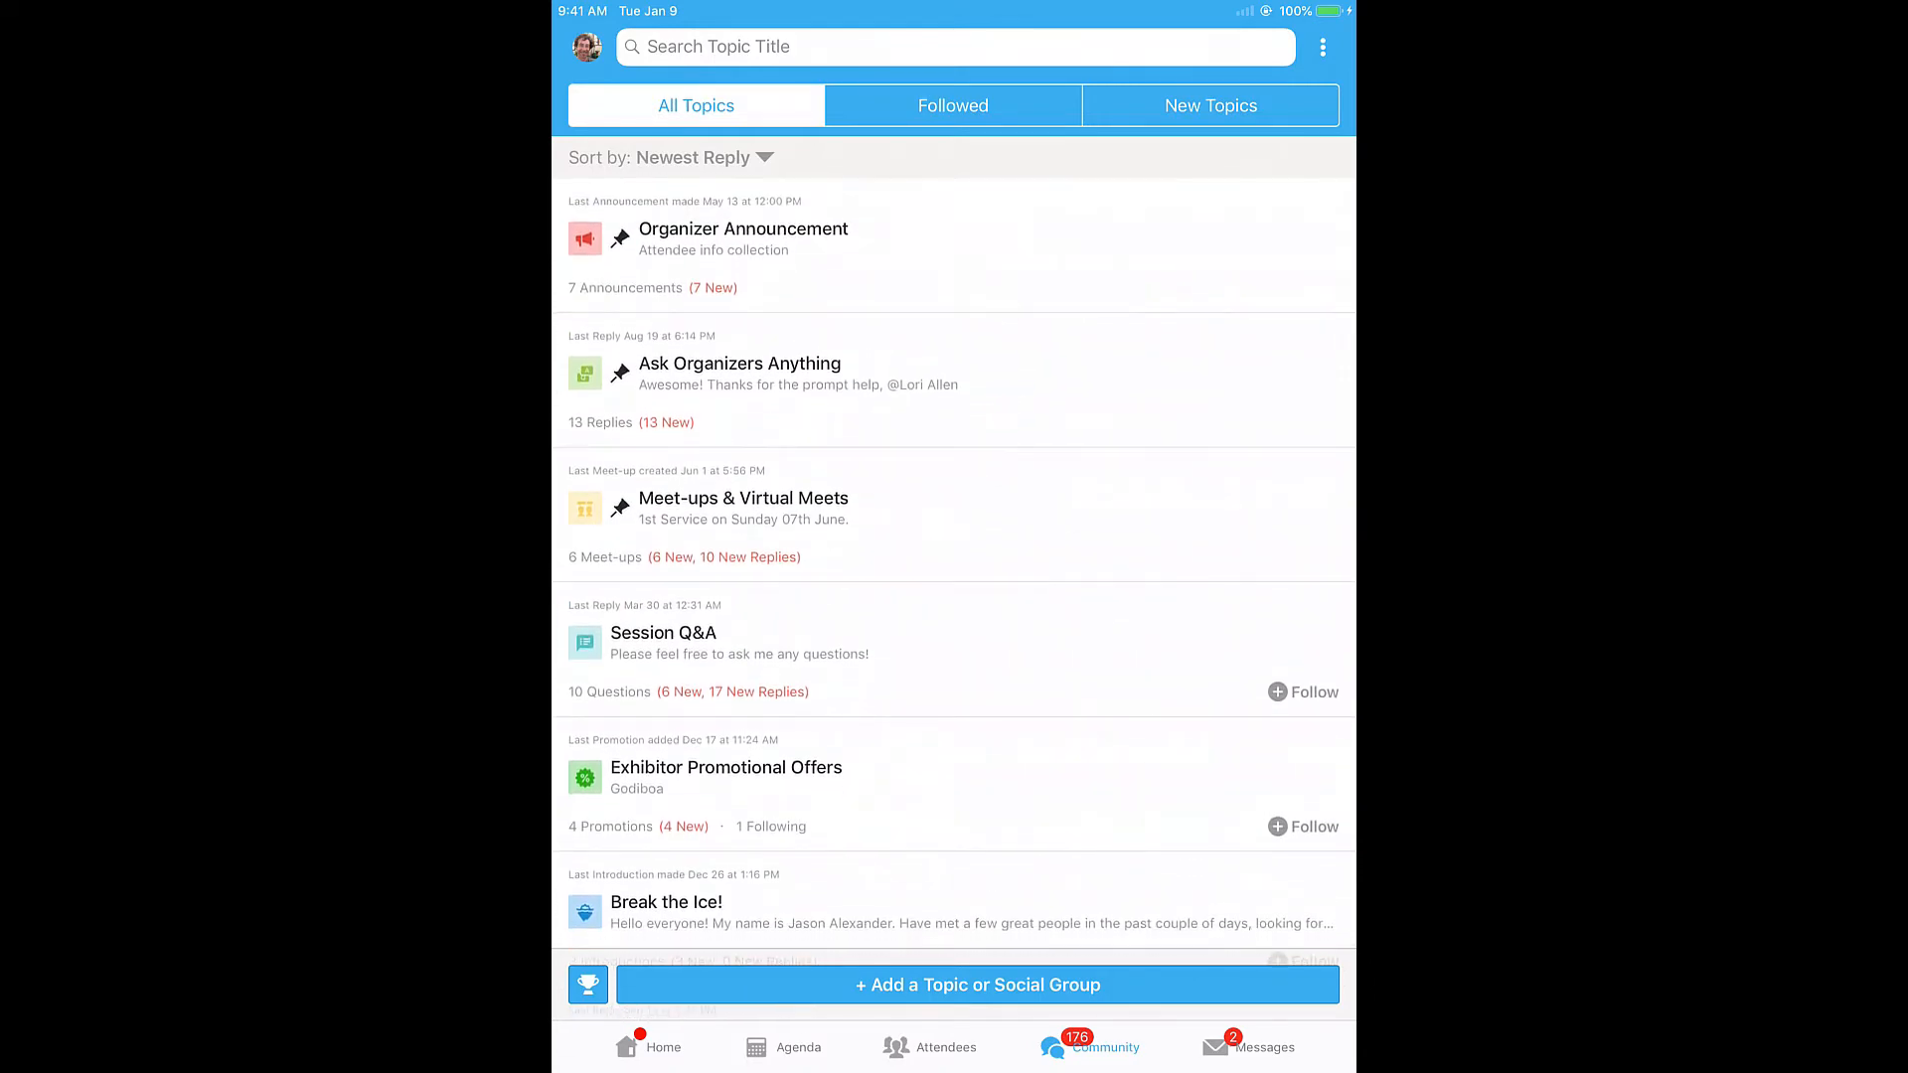
{"action": "left_click", "coordinate": [742, 261]}
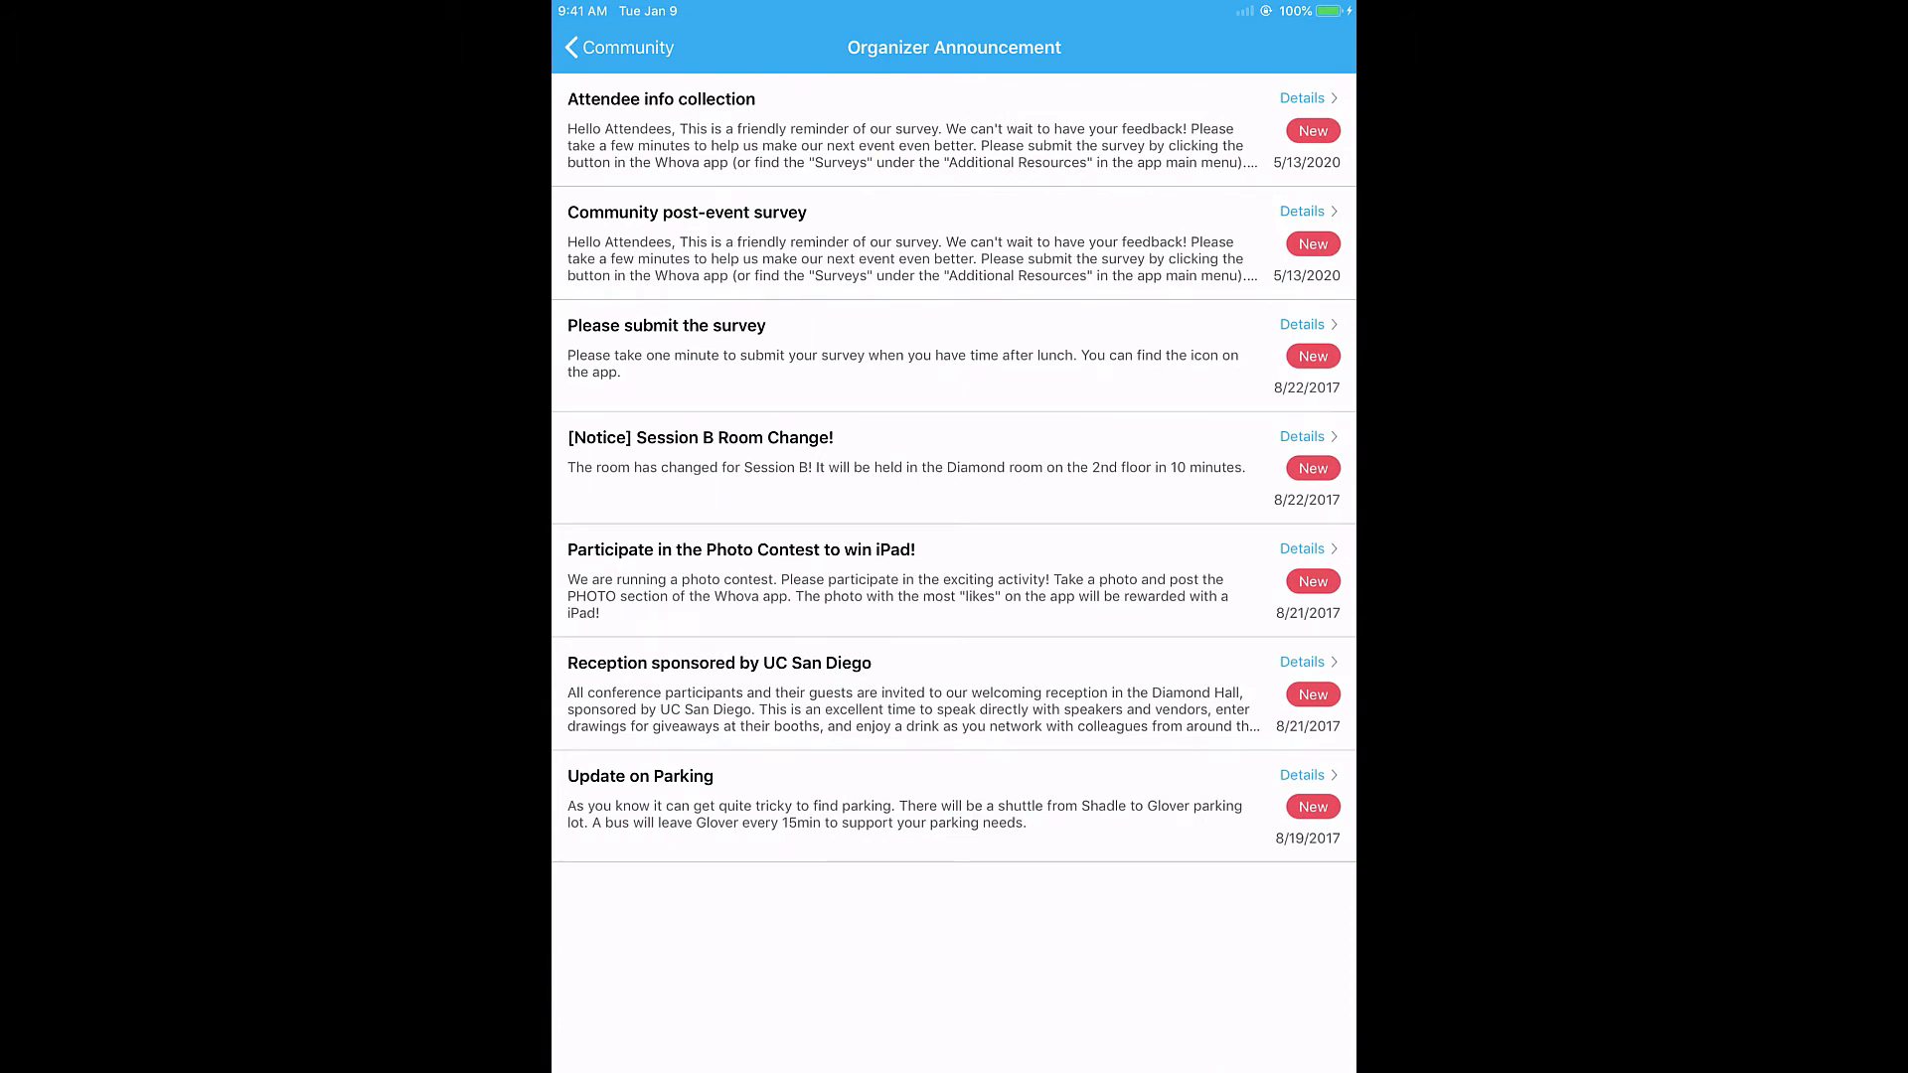
{"action": "left_click", "coordinate": [619, 46]}
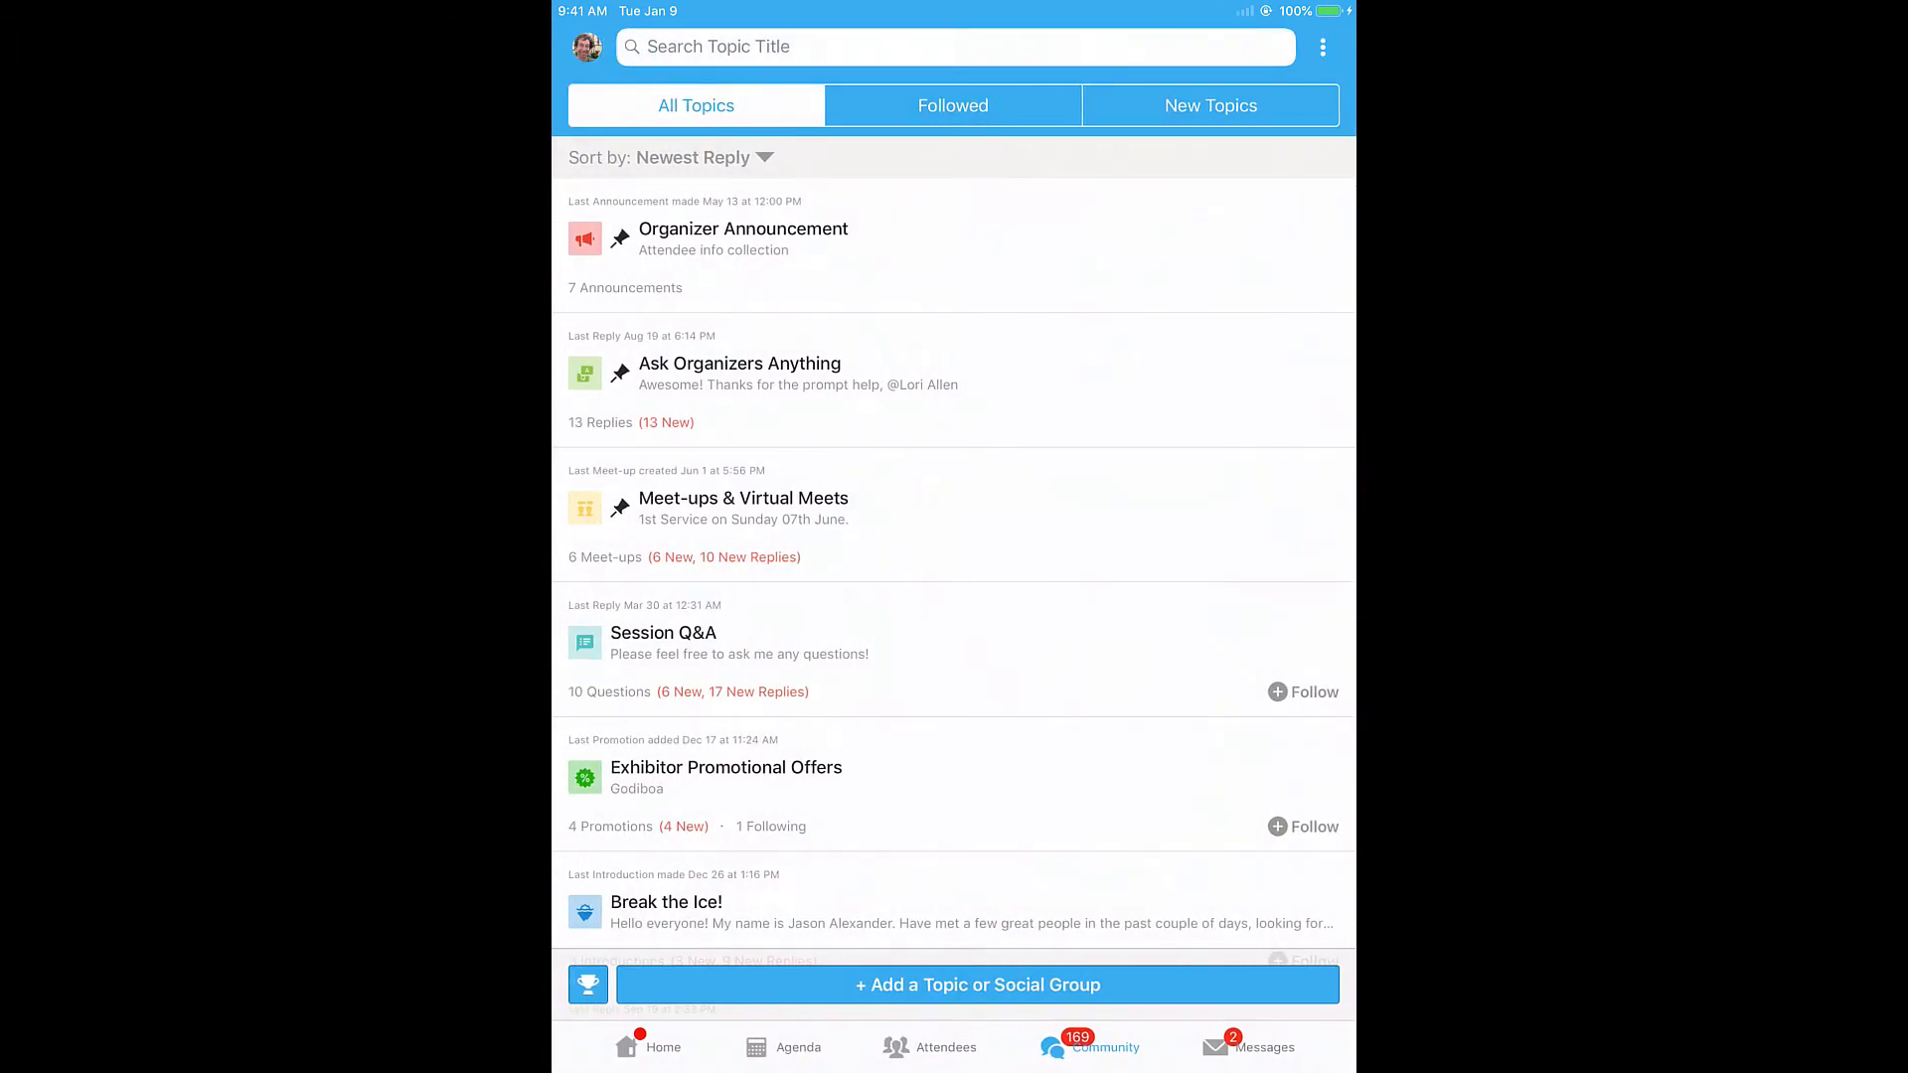
{"action": "scroll", "coordinate": [954, 596], "scroll_direction": "down", "scroll_amount": 10}
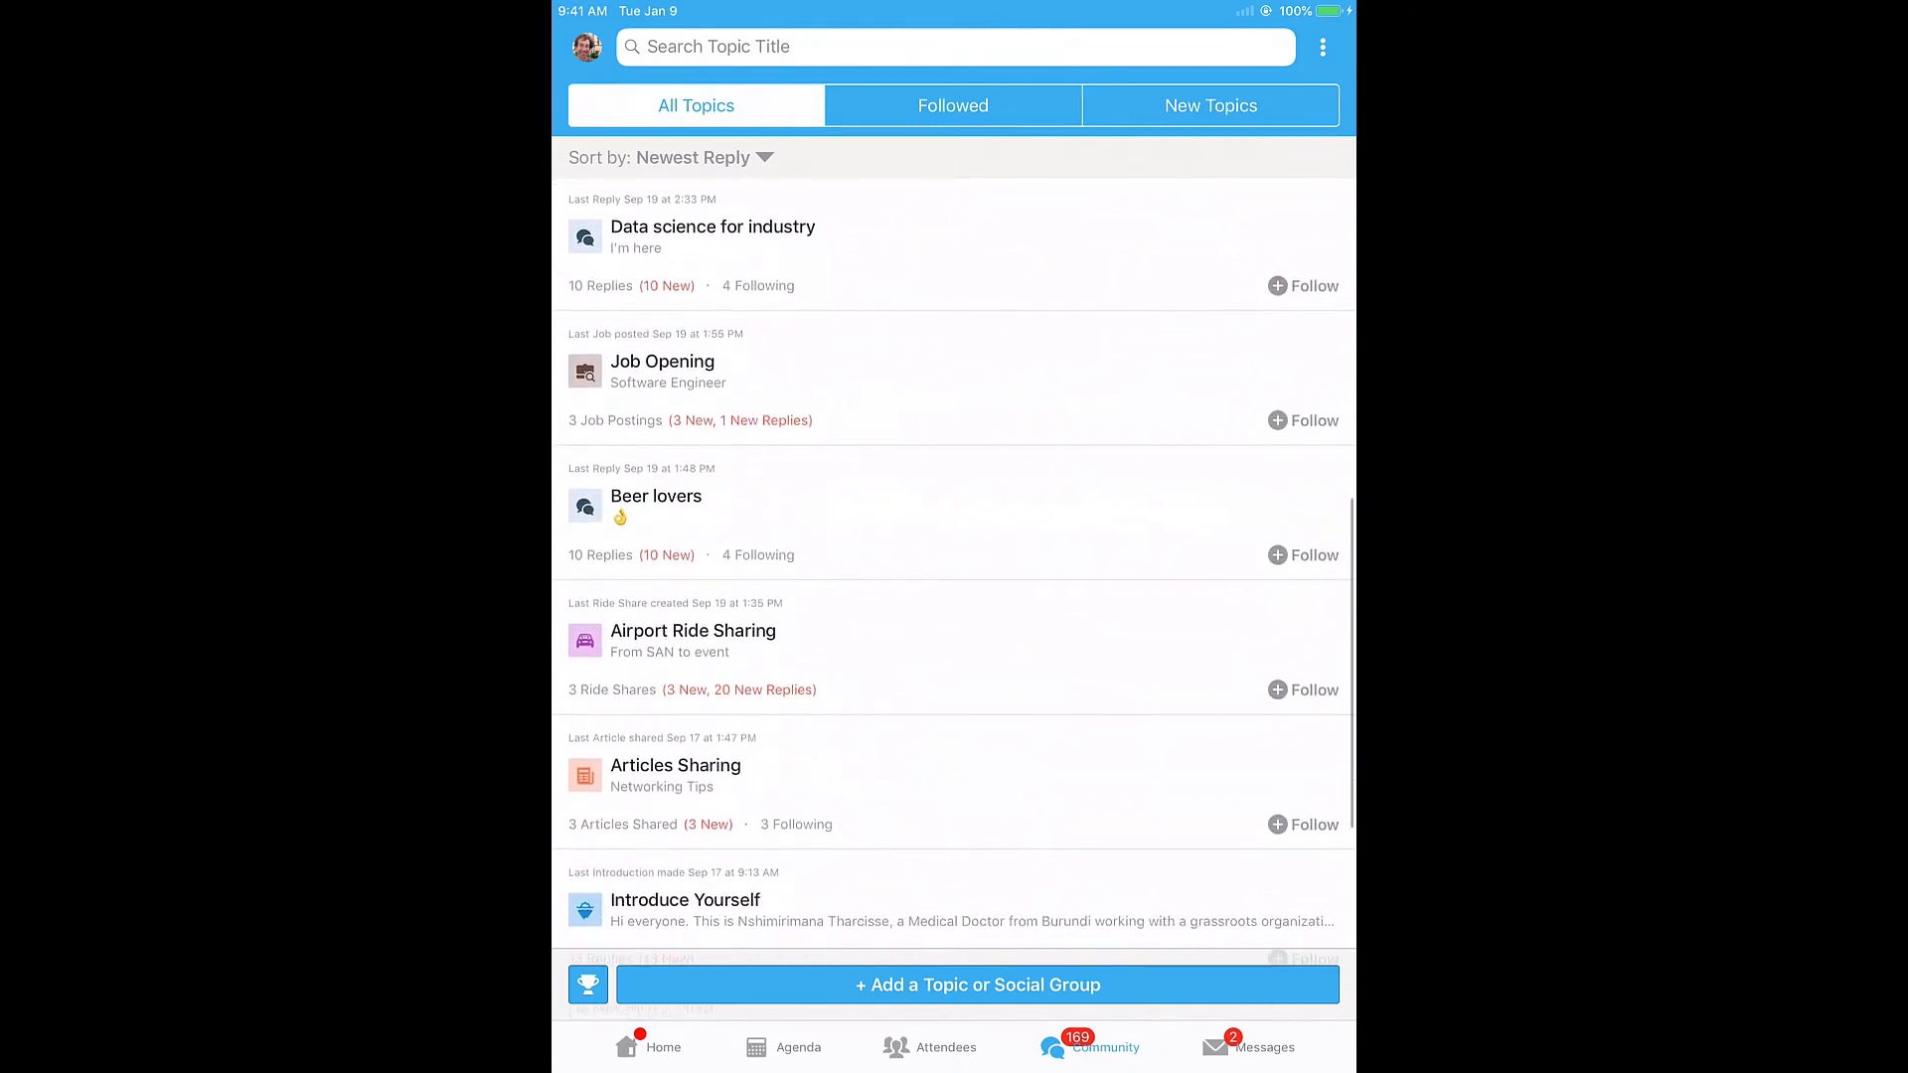
{"action": "scroll", "coordinate": [954, 596], "scroll_direction": "down", "scroll_amount": 10}
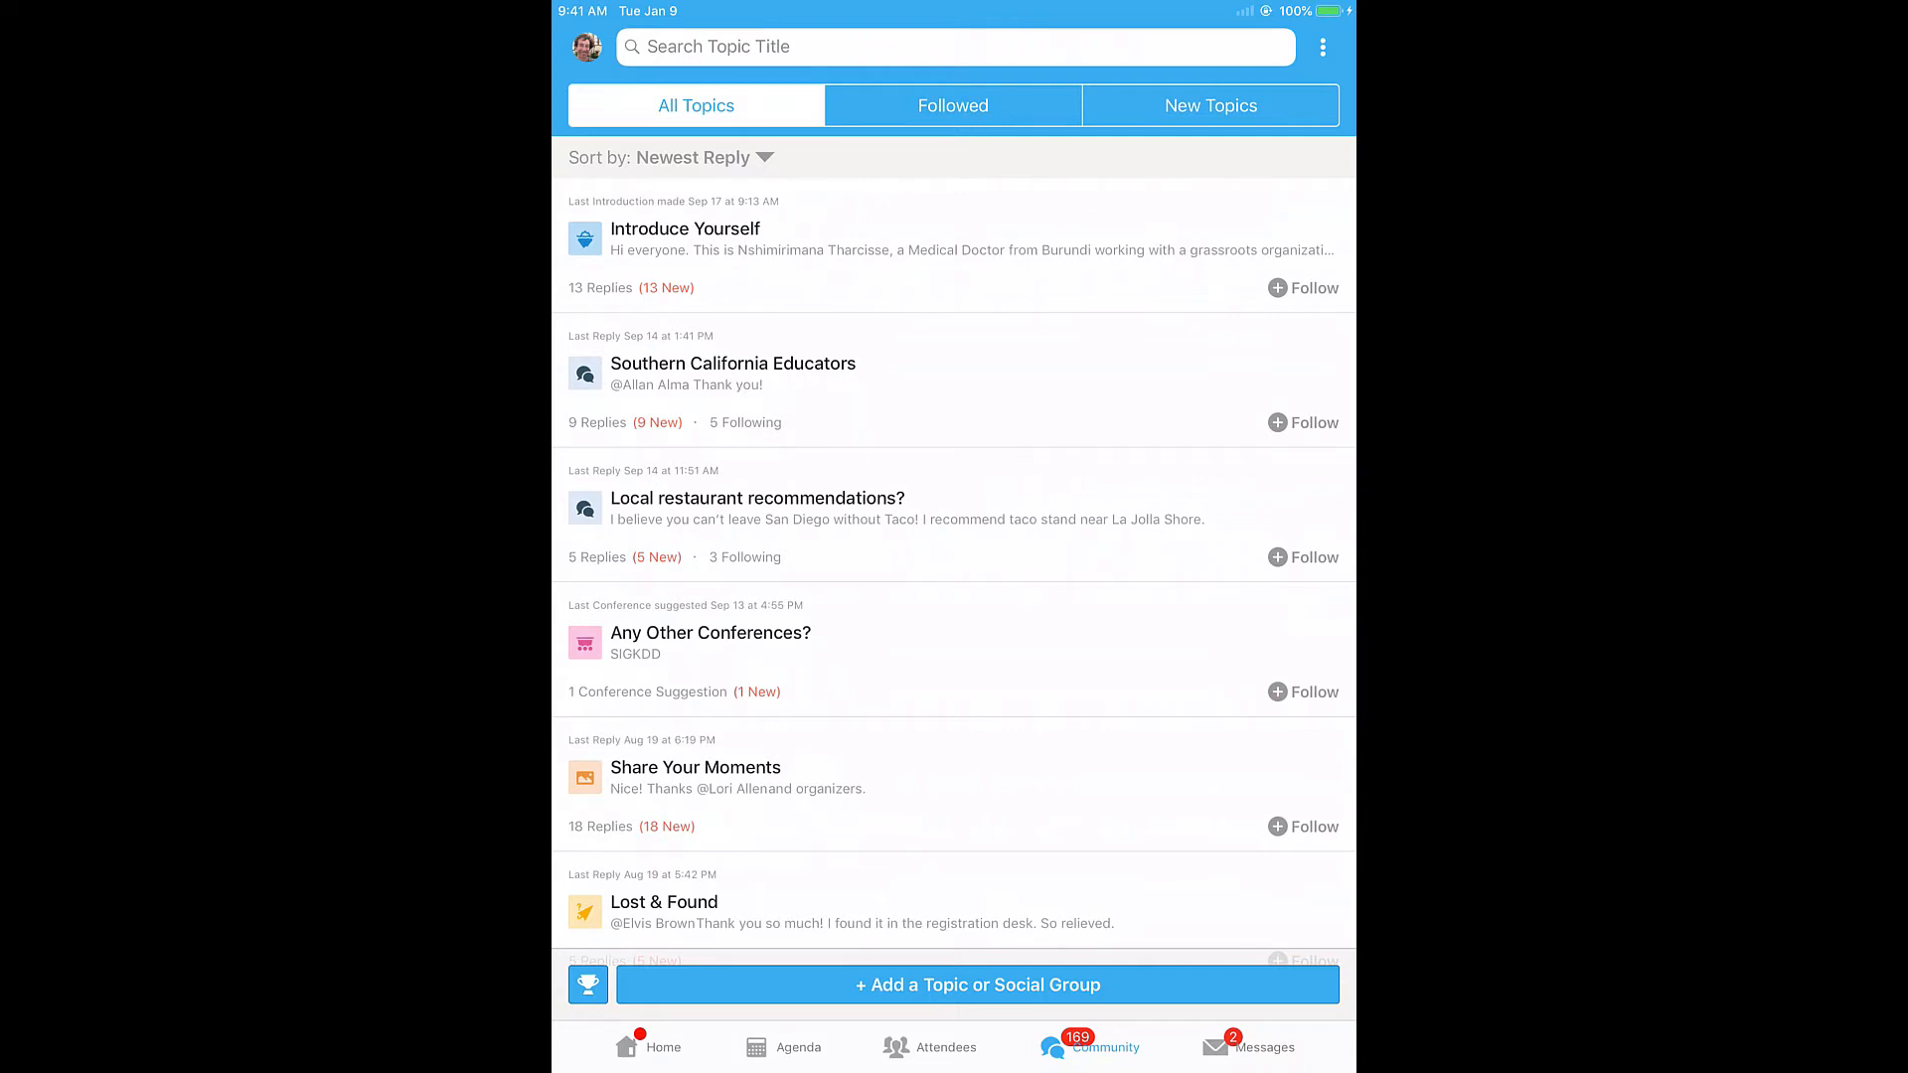
{"action": "scroll", "coordinate": [955, 597], "scroll_direction": "down", "scroll_amount": 3}
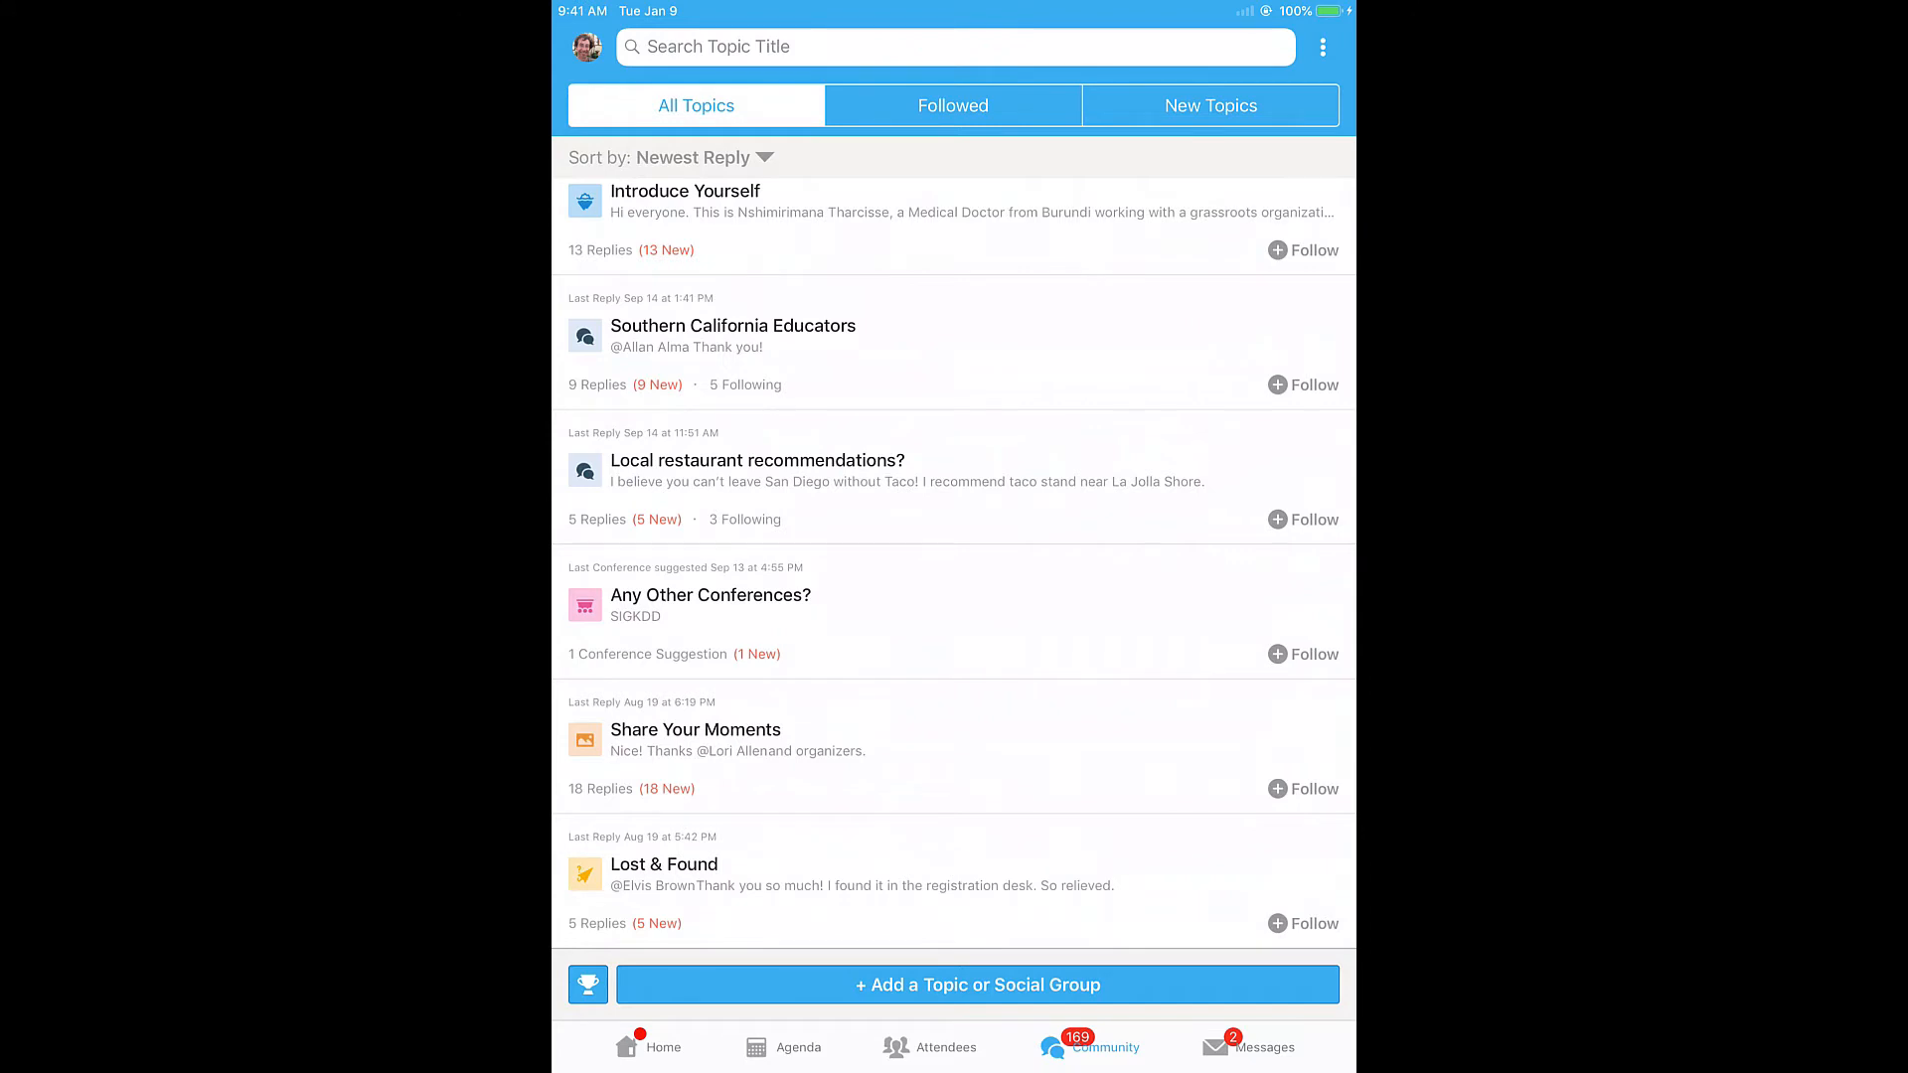
{"action": "left_click", "coordinate": [953, 104]}
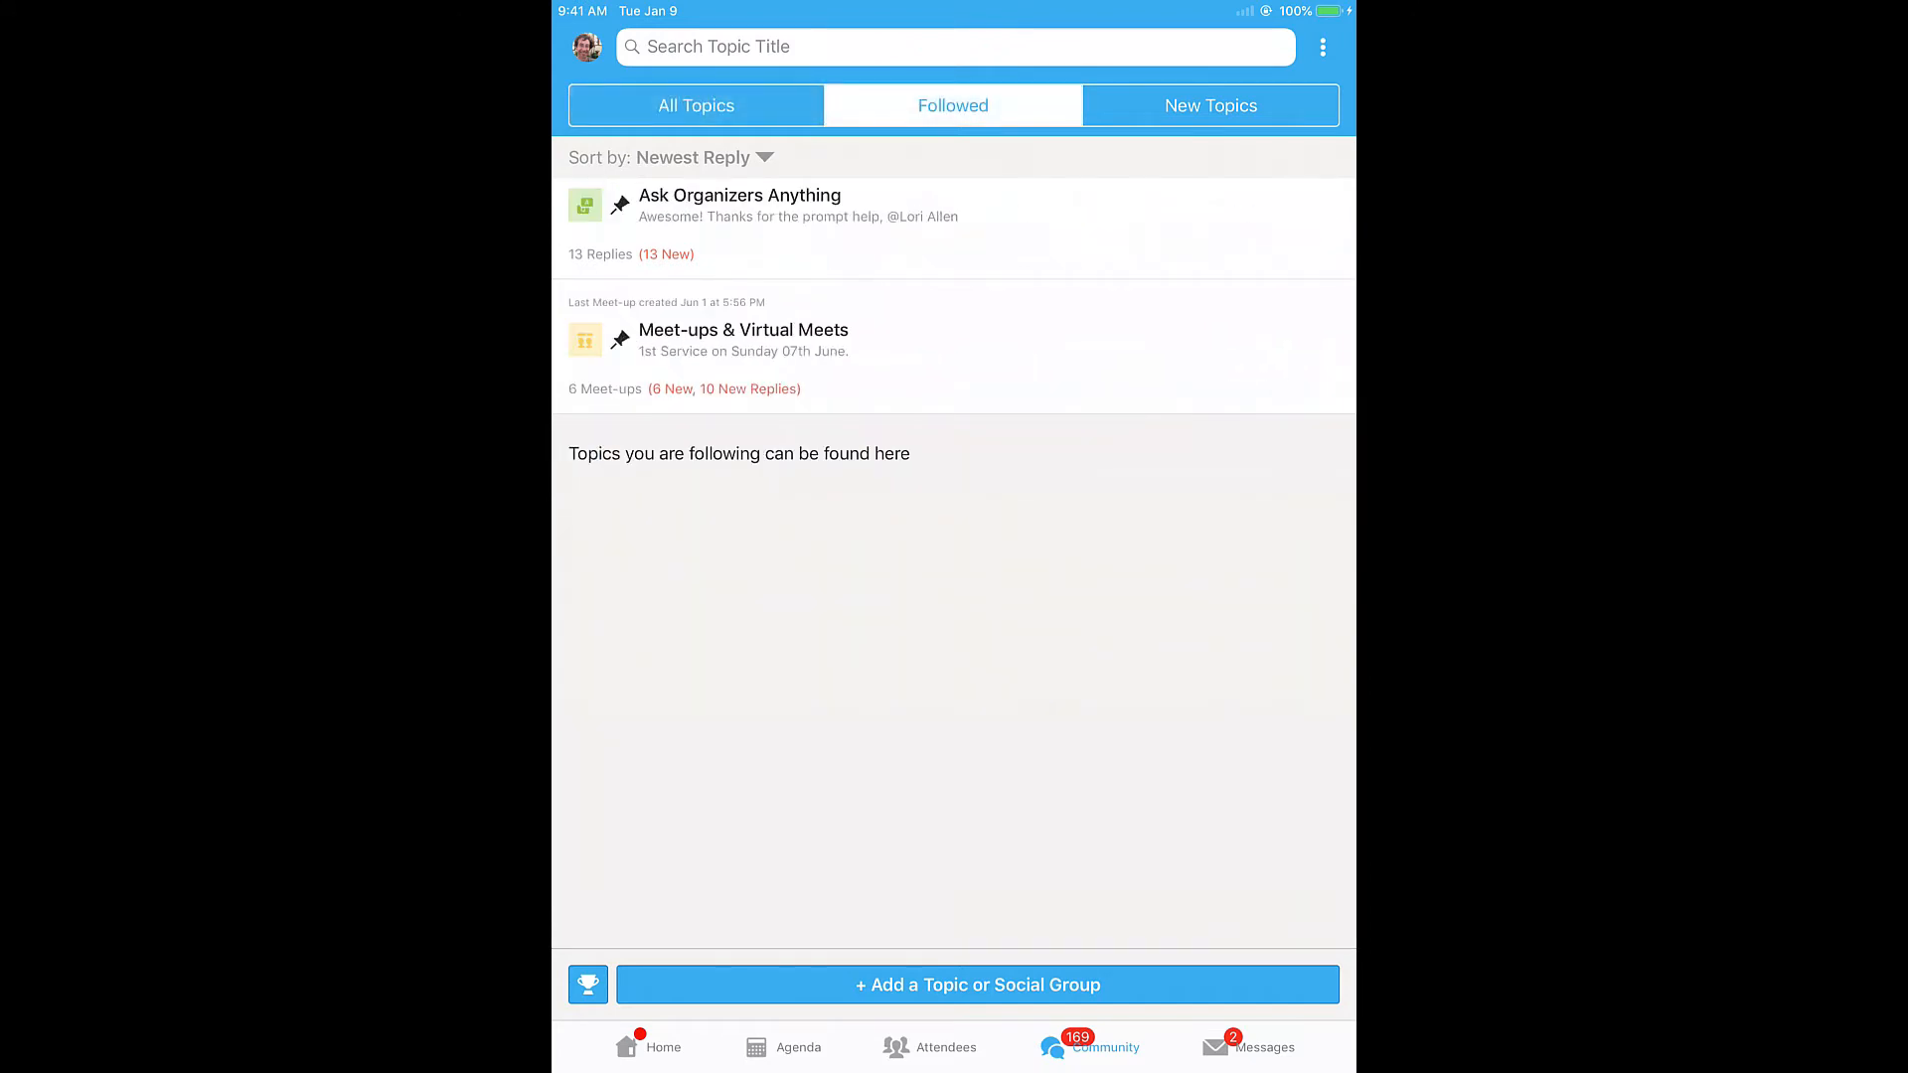
{"action": "left_click", "coordinate": [1211, 106]}
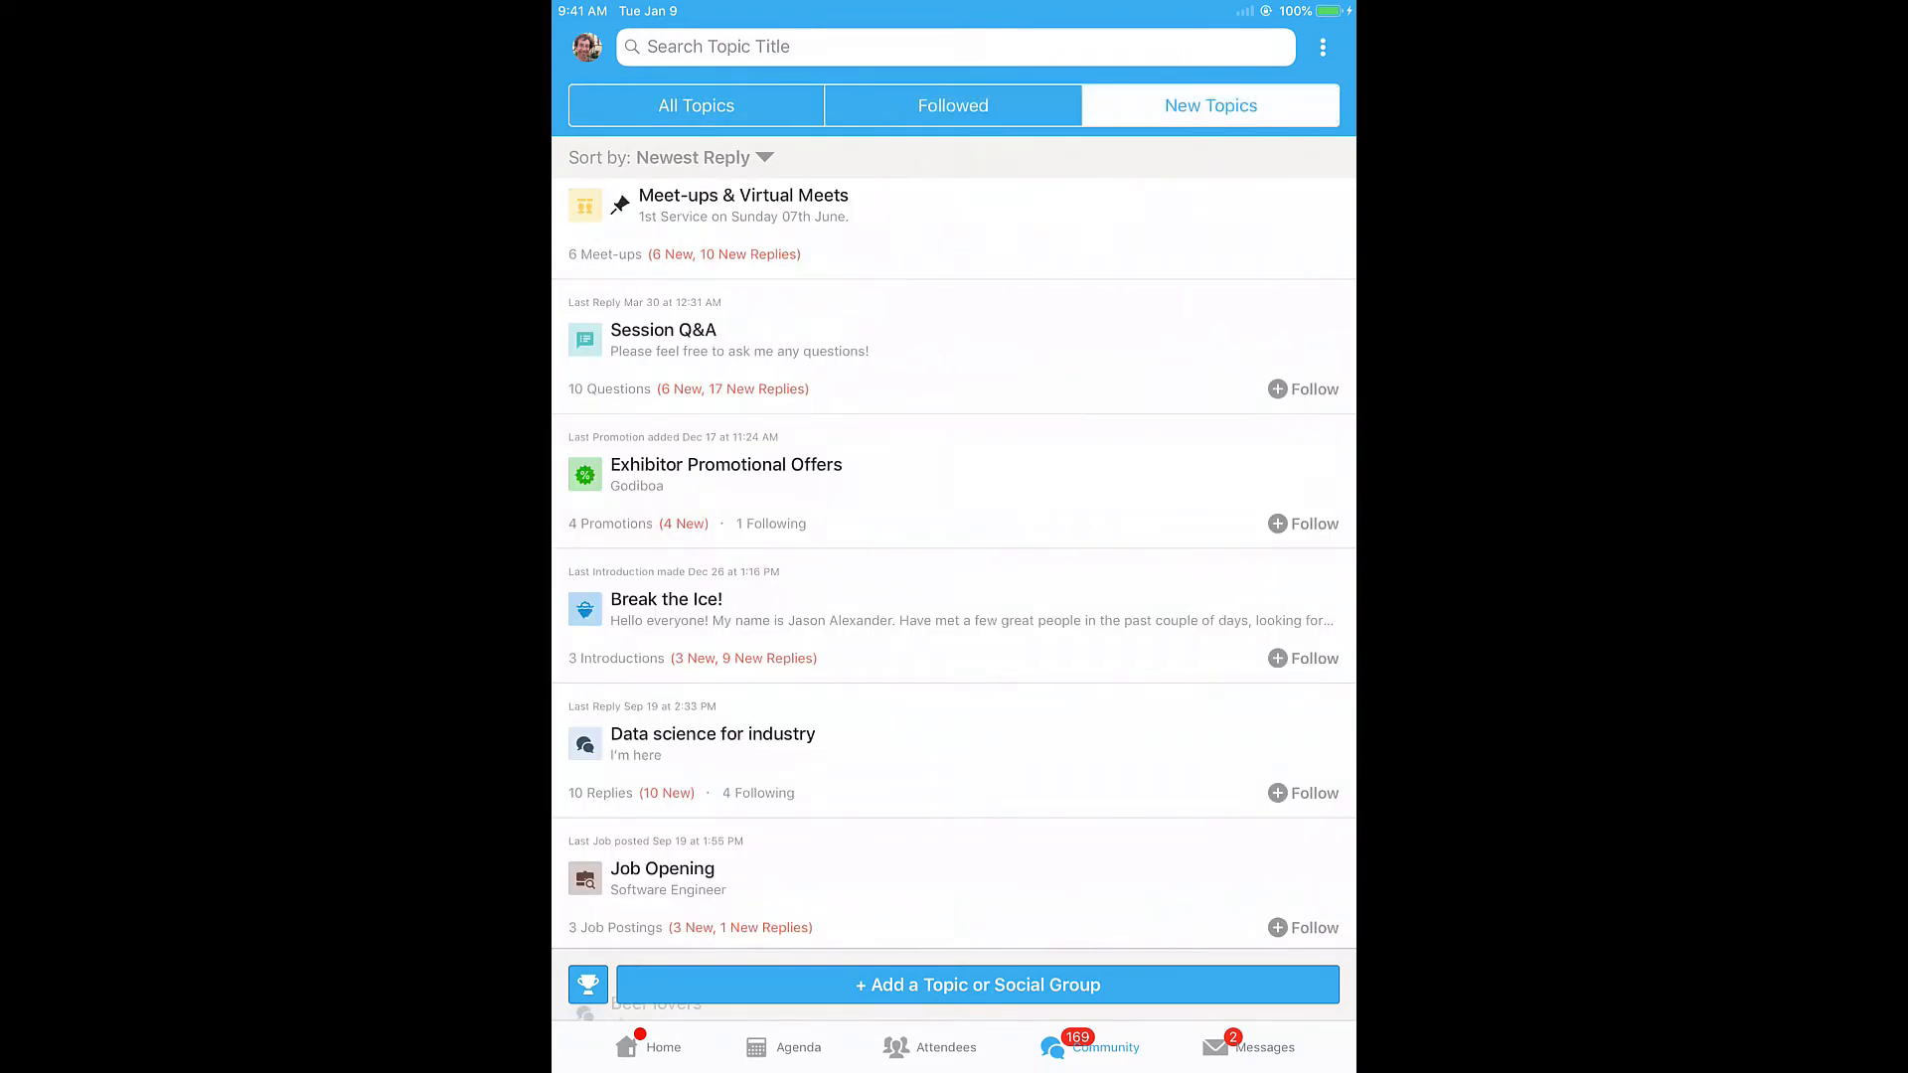
{"action": "scroll", "coordinate": [954, 597], "scroll_direction": "down", "scroll_amount": 8}
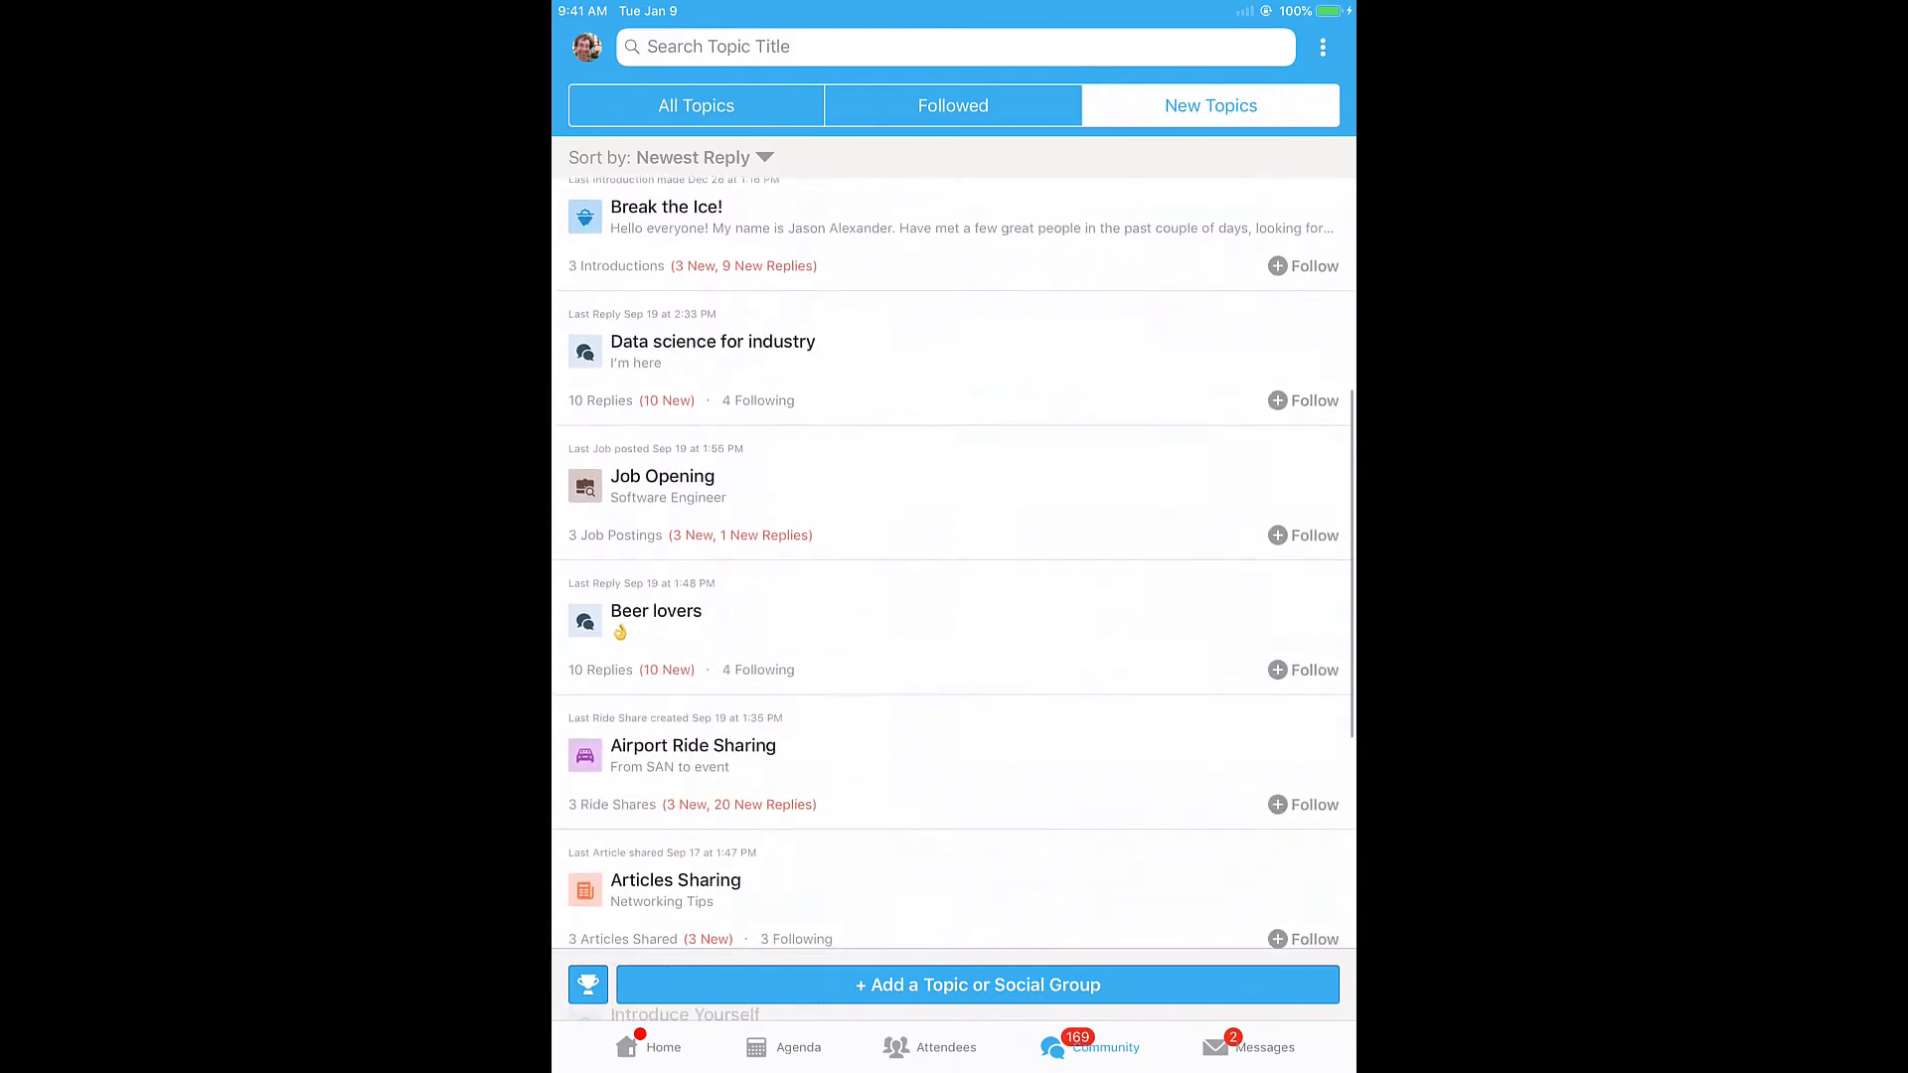
Step: Return Home and go back to the admin view from the attendee preview banner
{"action": "left_click", "coordinate": [664, 1047]}
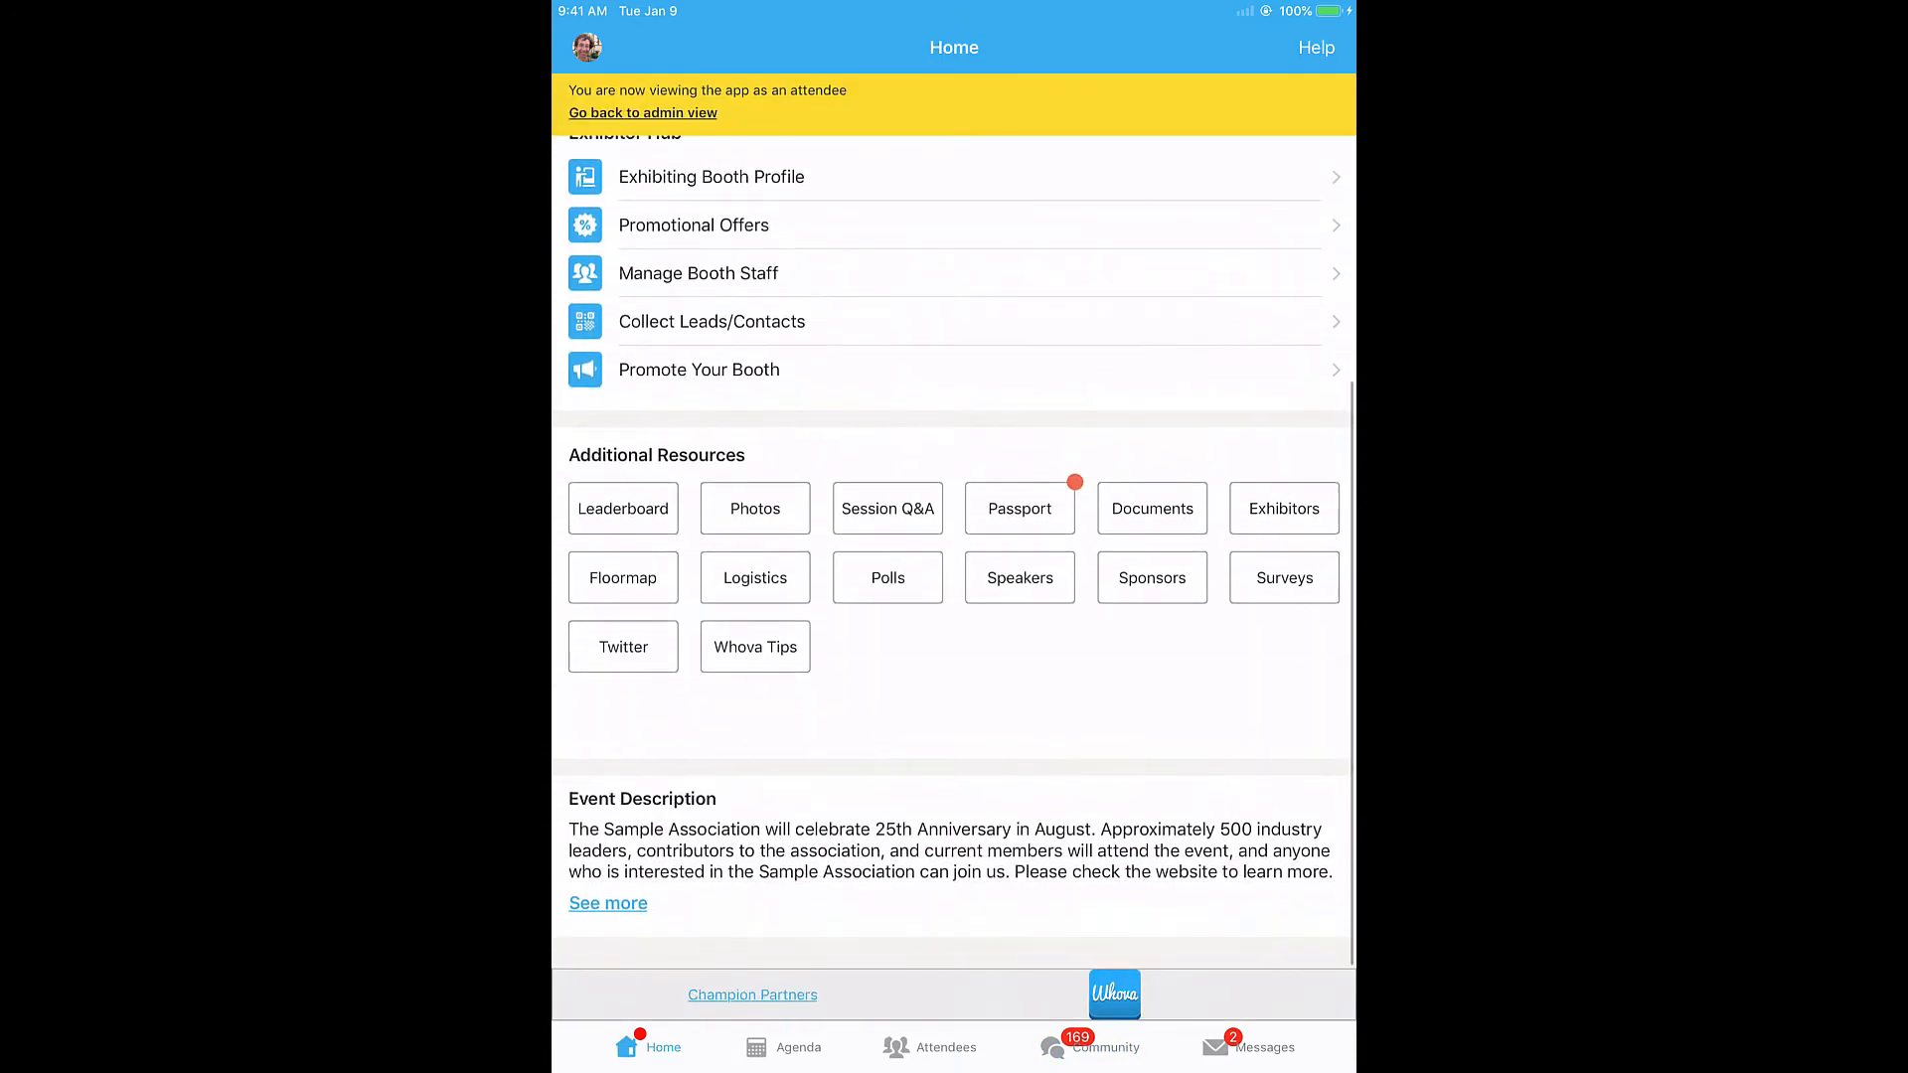
{"action": "scroll", "coordinate": [955, 597], "scroll_direction": "up", "scroll_amount": 3}
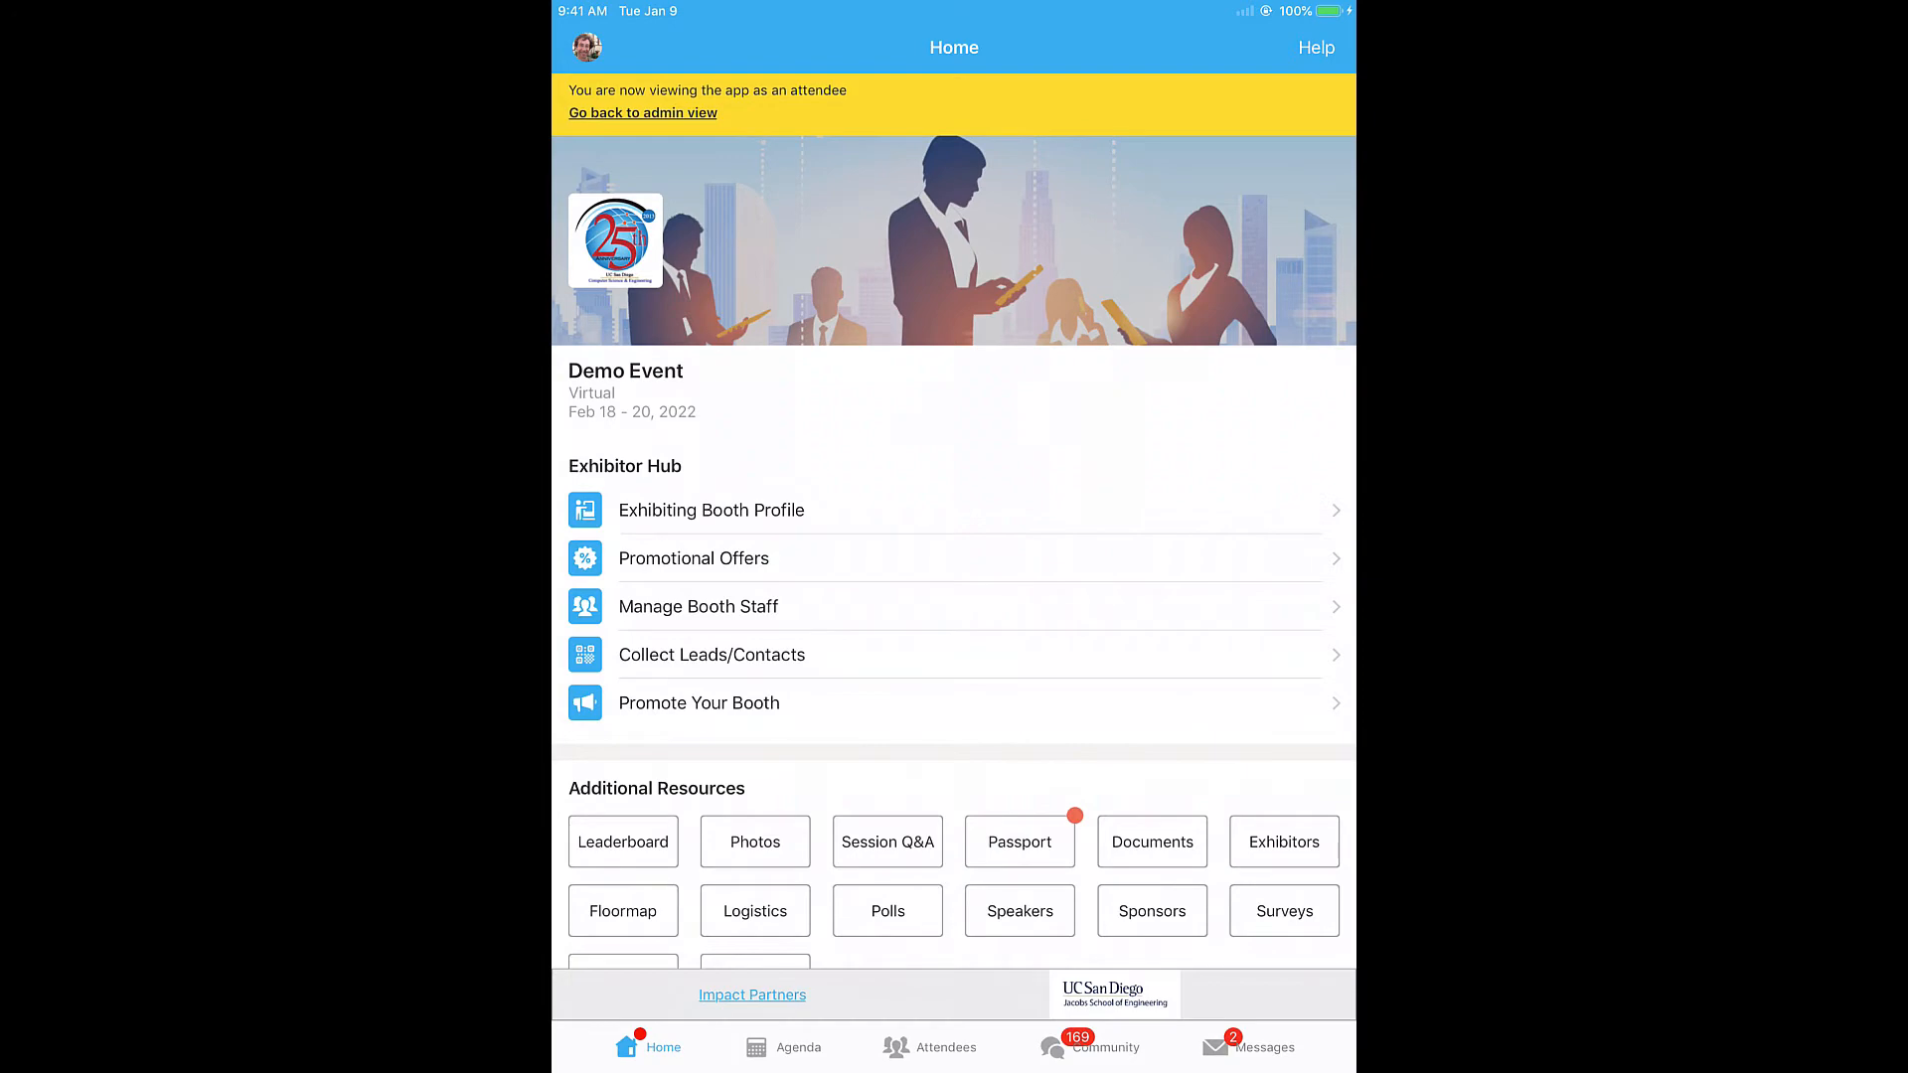
{"action": "left_click", "coordinate": [642, 113]}
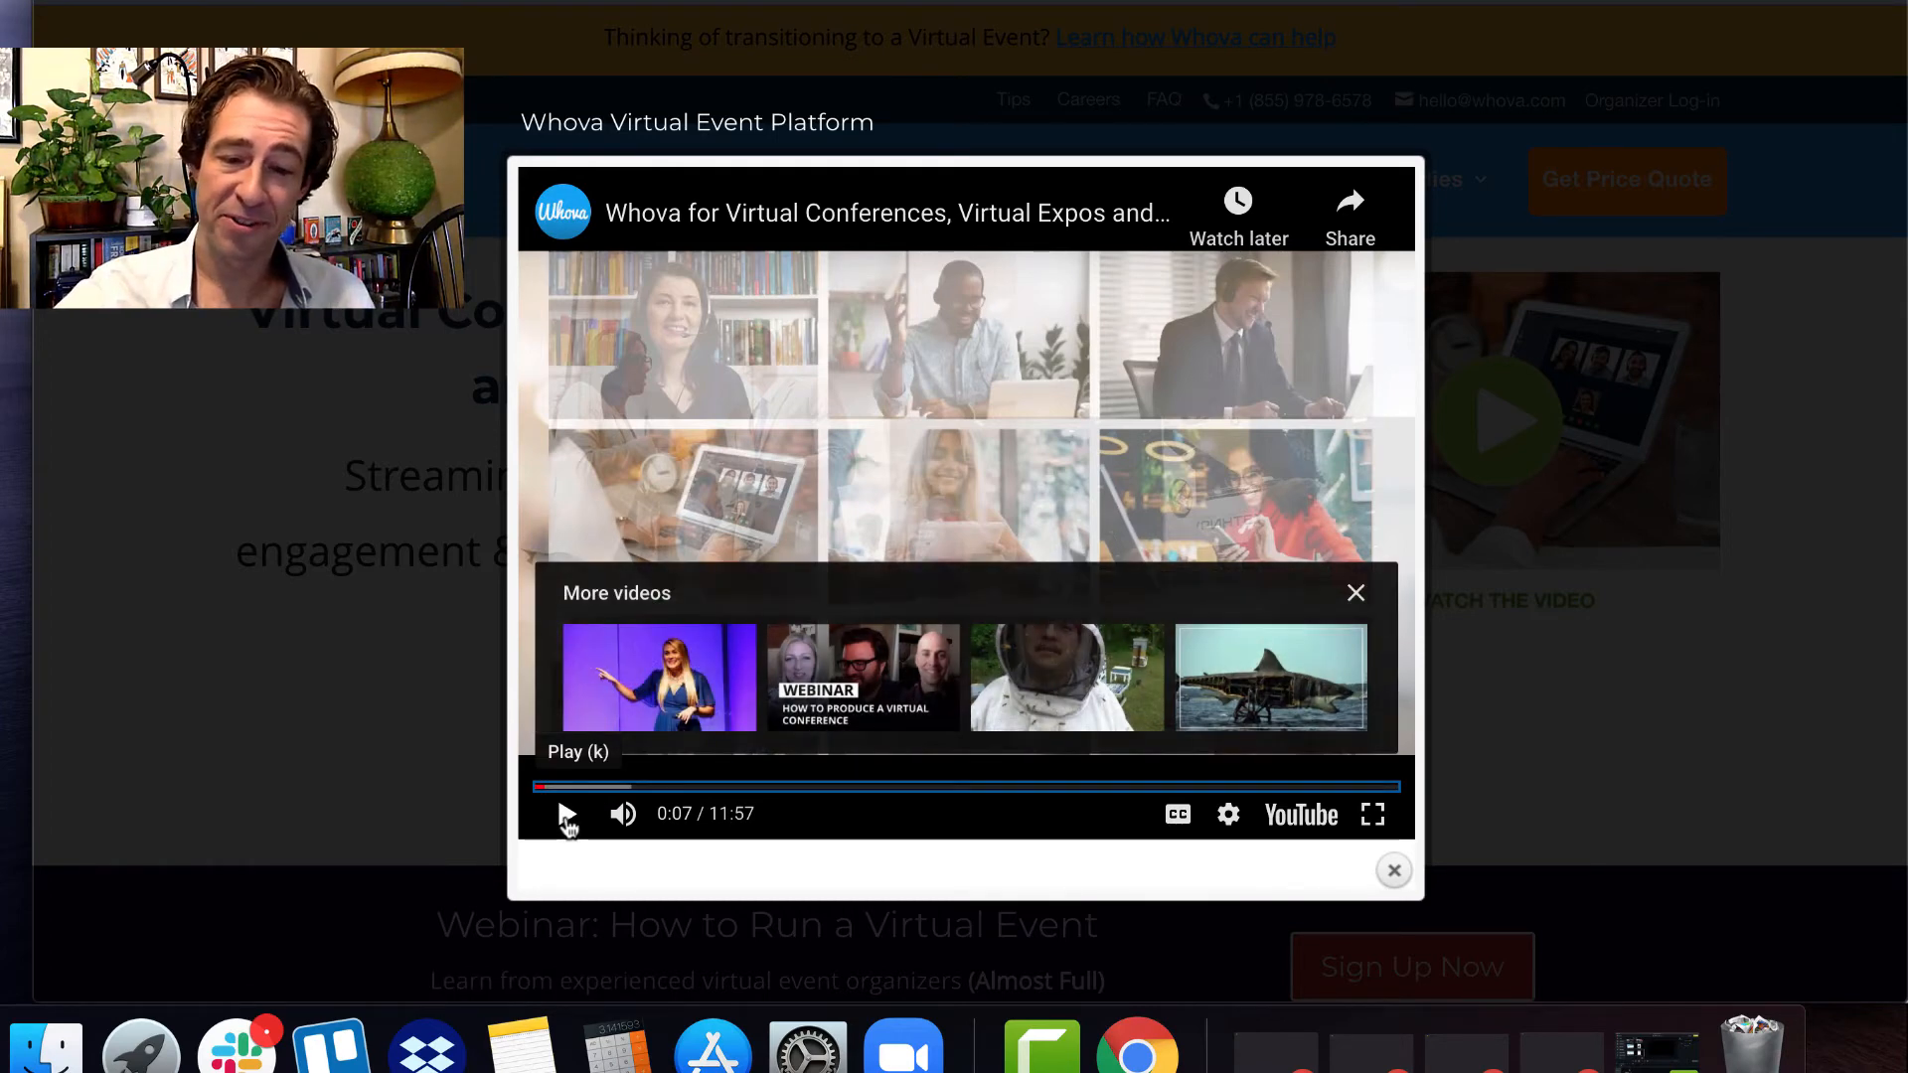
Step: Play the Whova virtual events video and pause it around 0:47
{"action": "left_click", "coordinate": [569, 814]}
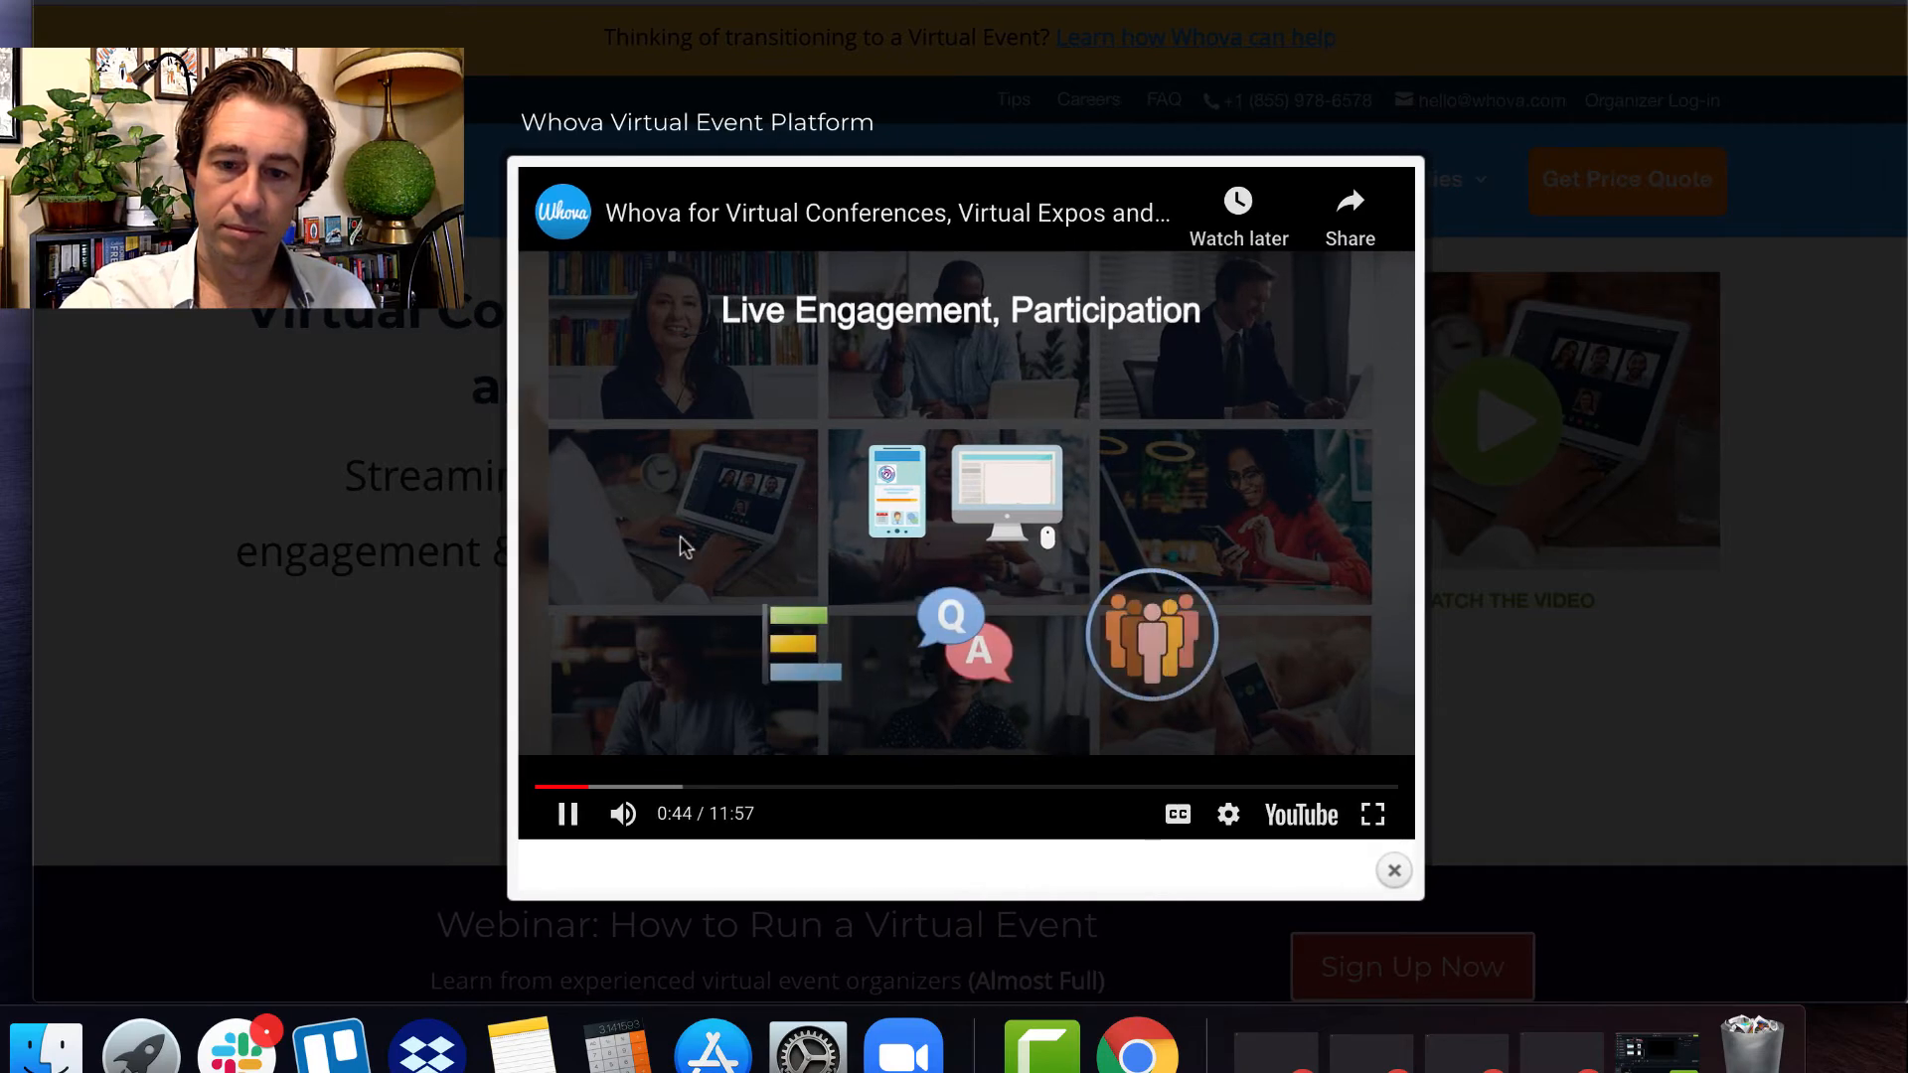
{"action": "left_click", "coordinate": [565, 816]}
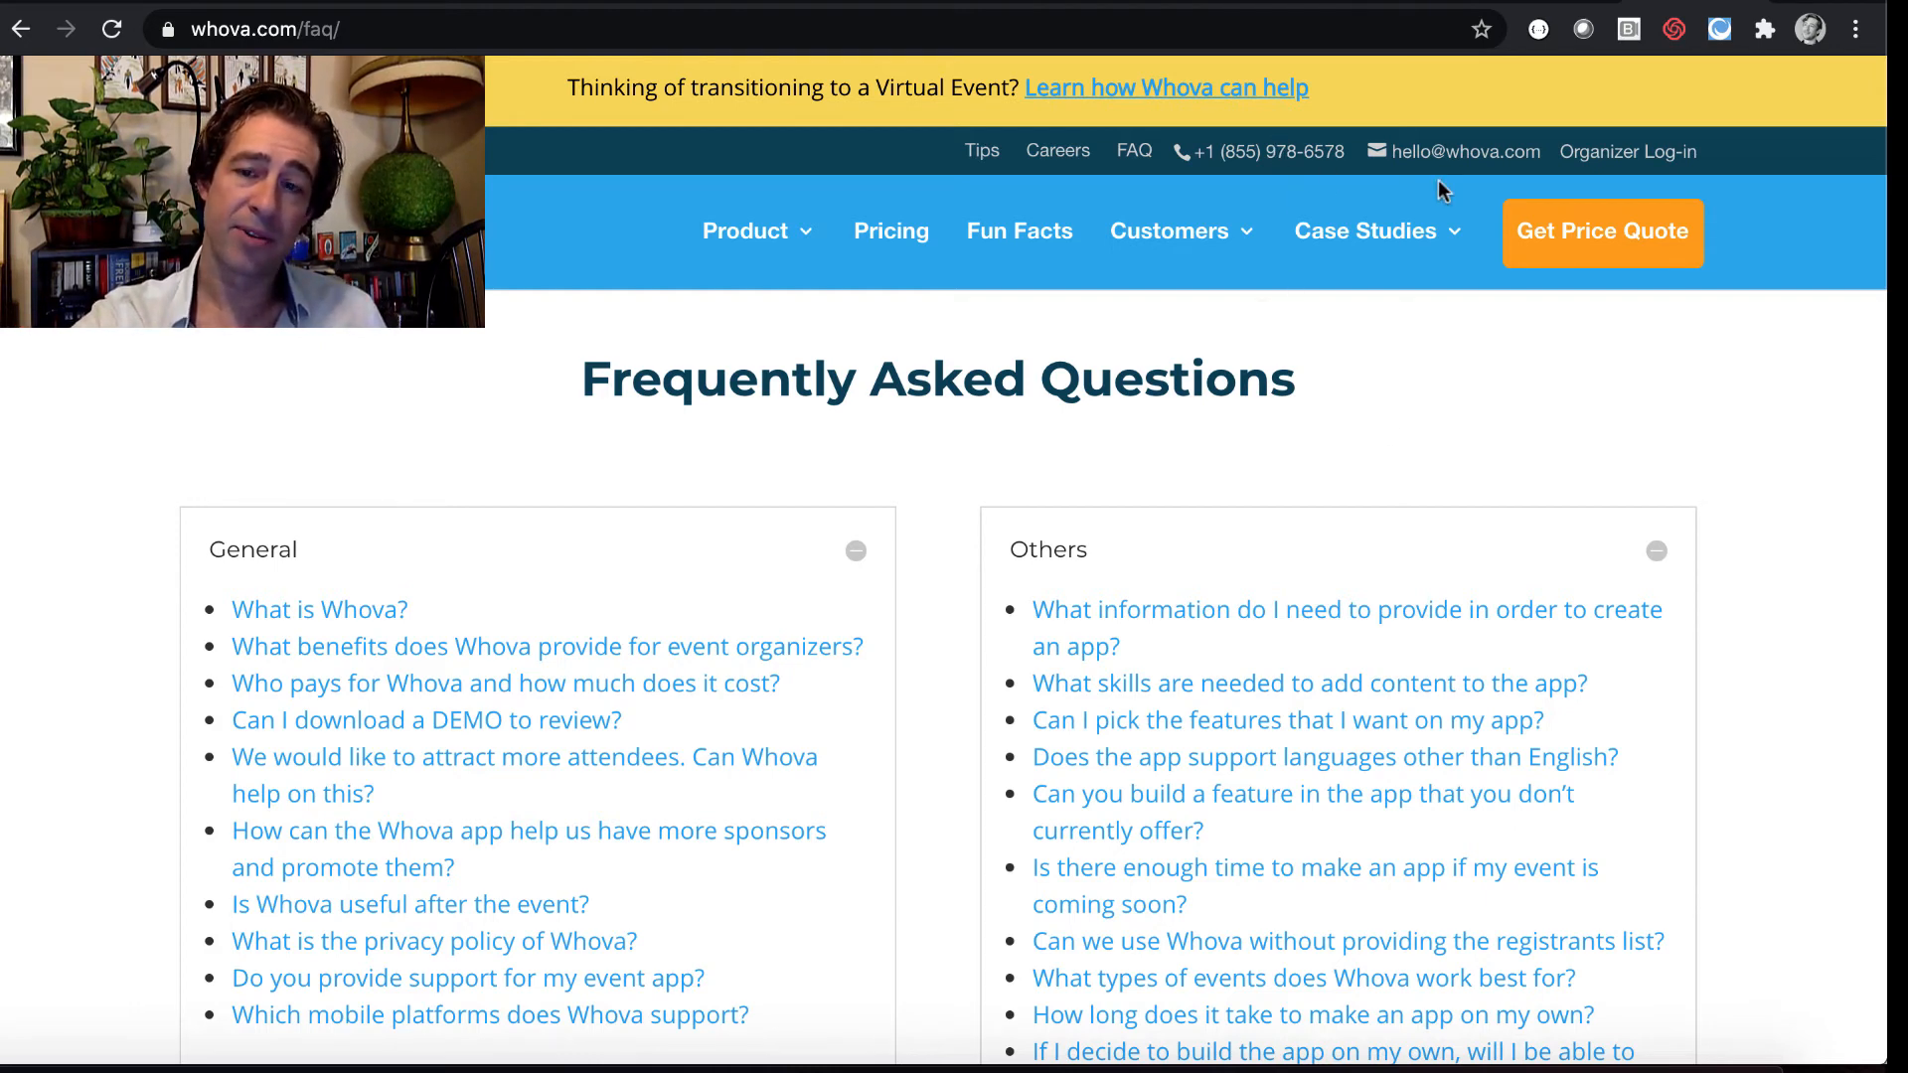
{"action": "mouse_move", "coordinate": [1171, 232]}
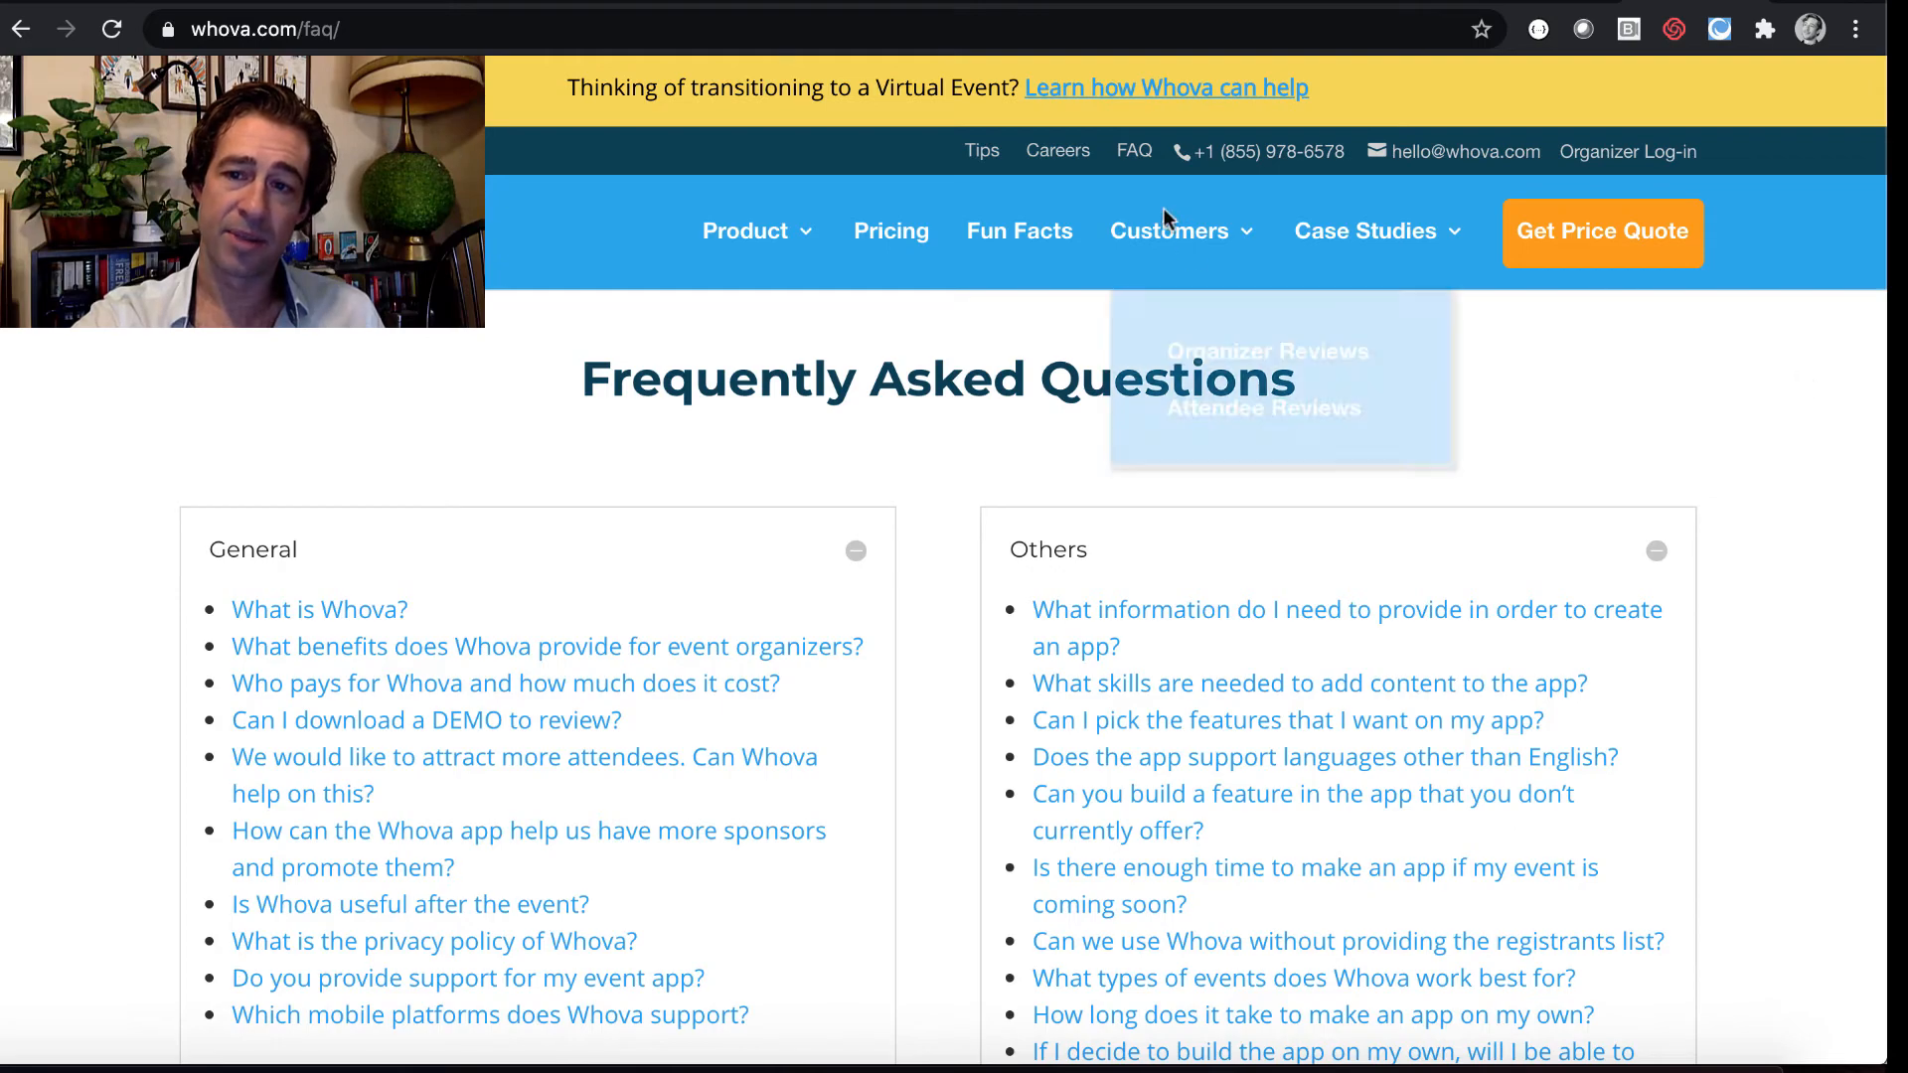
{"action": "scroll", "coordinate": [1809, 410], "scroll_direction": "down", "scroll_amount": 8}
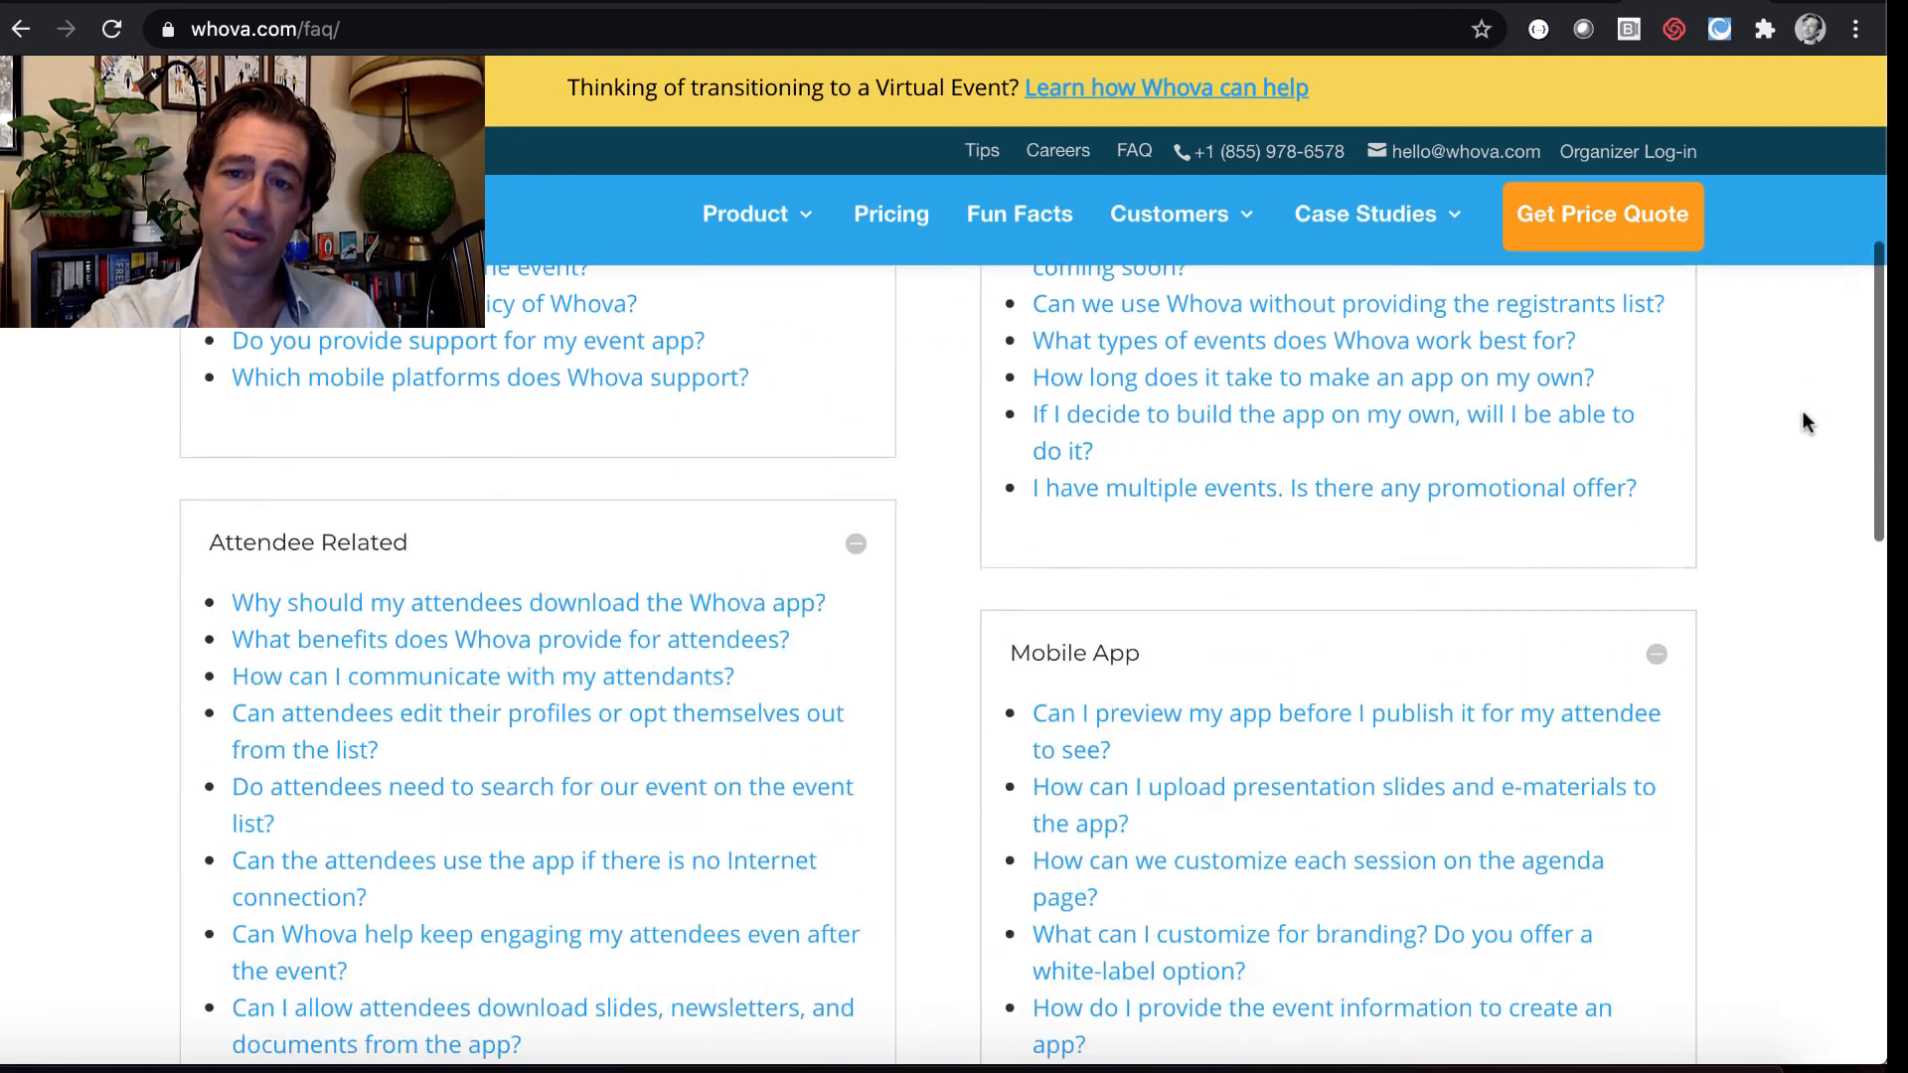
{"action": "scroll", "coordinate": [1803, 410], "scroll_direction": "down", "scroll_amount": 8}
{"action": "scroll", "coordinate": [1802, 411], "scroll_direction": "down", "scroll_amount": 8}
{"action": "scroll", "coordinate": [1803, 411], "scroll_direction": "down", "scroll_amount": 3}
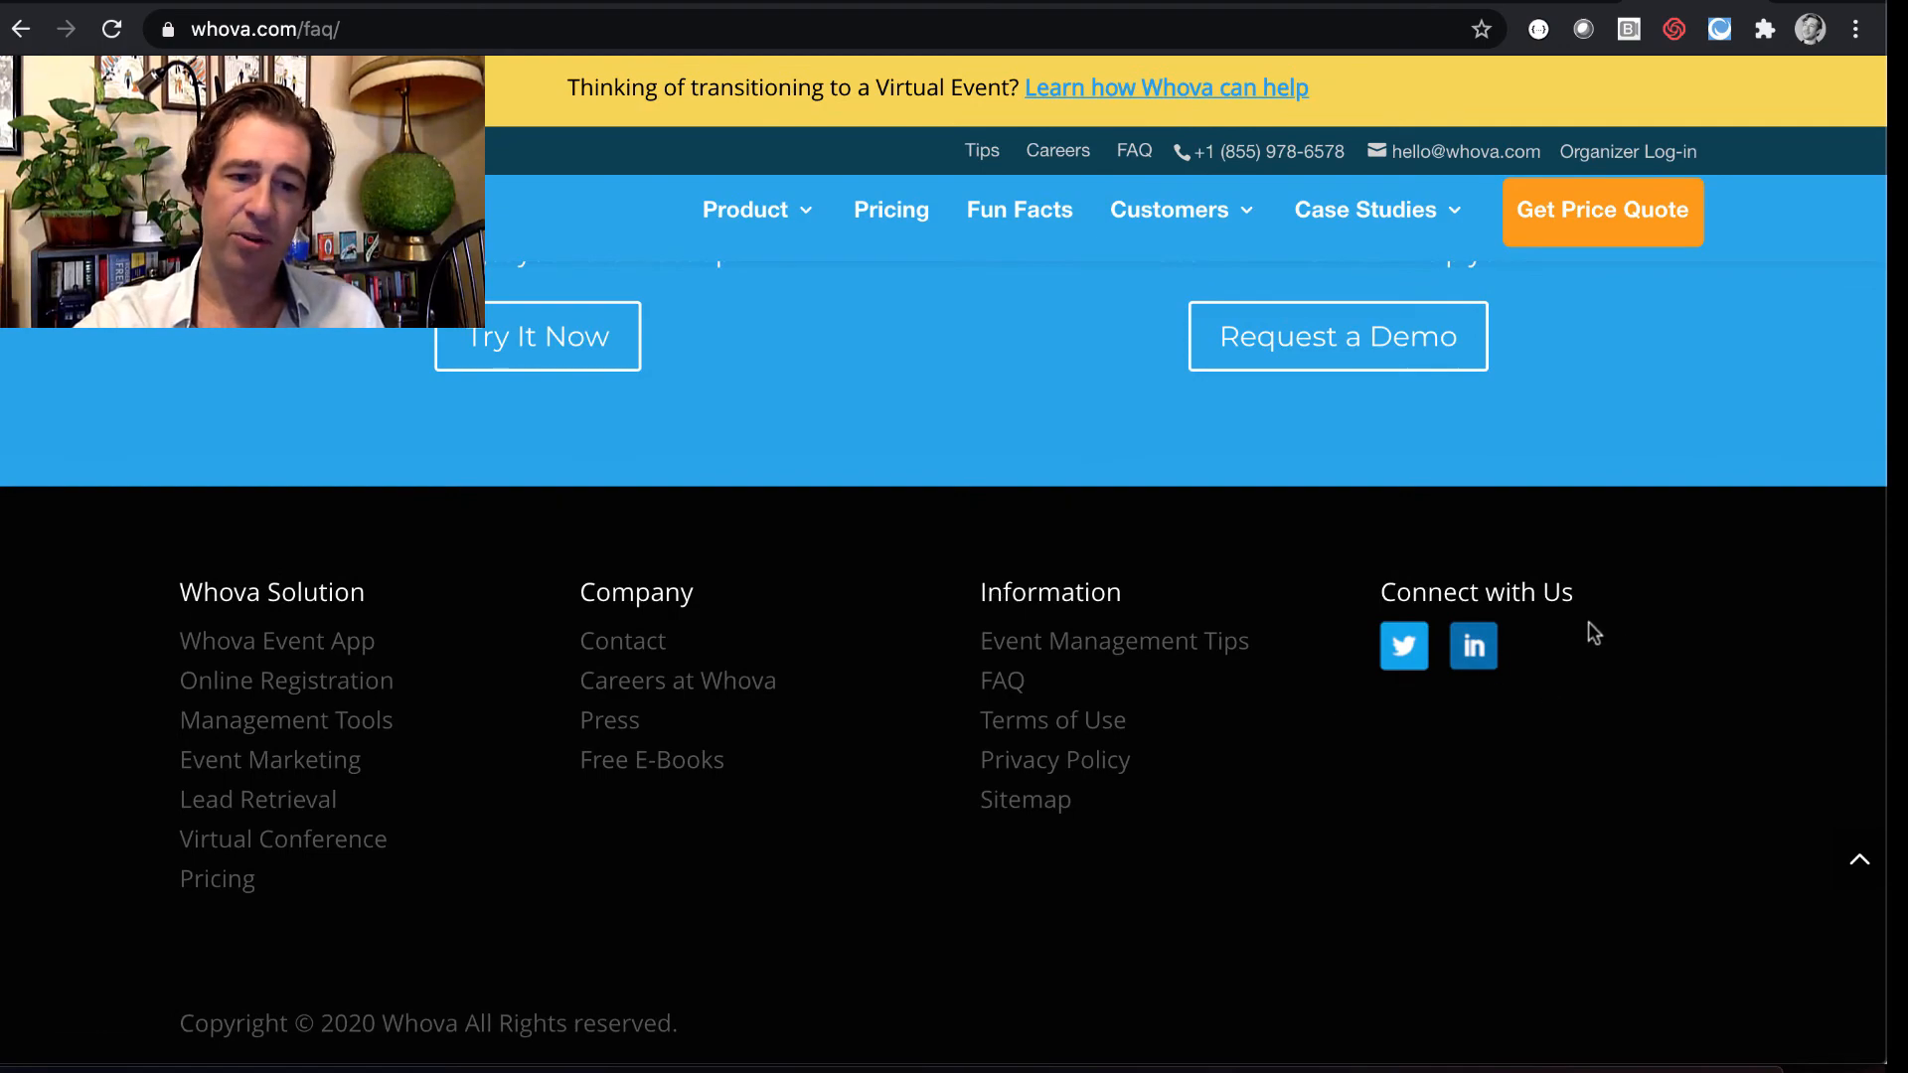
{"action": "scroll", "coordinate": [1596, 600], "scroll_direction": "up", "scroll_amount": 8}
{"action": "scroll", "coordinate": [1595, 600], "scroll_direction": "up", "scroll_amount": 8}
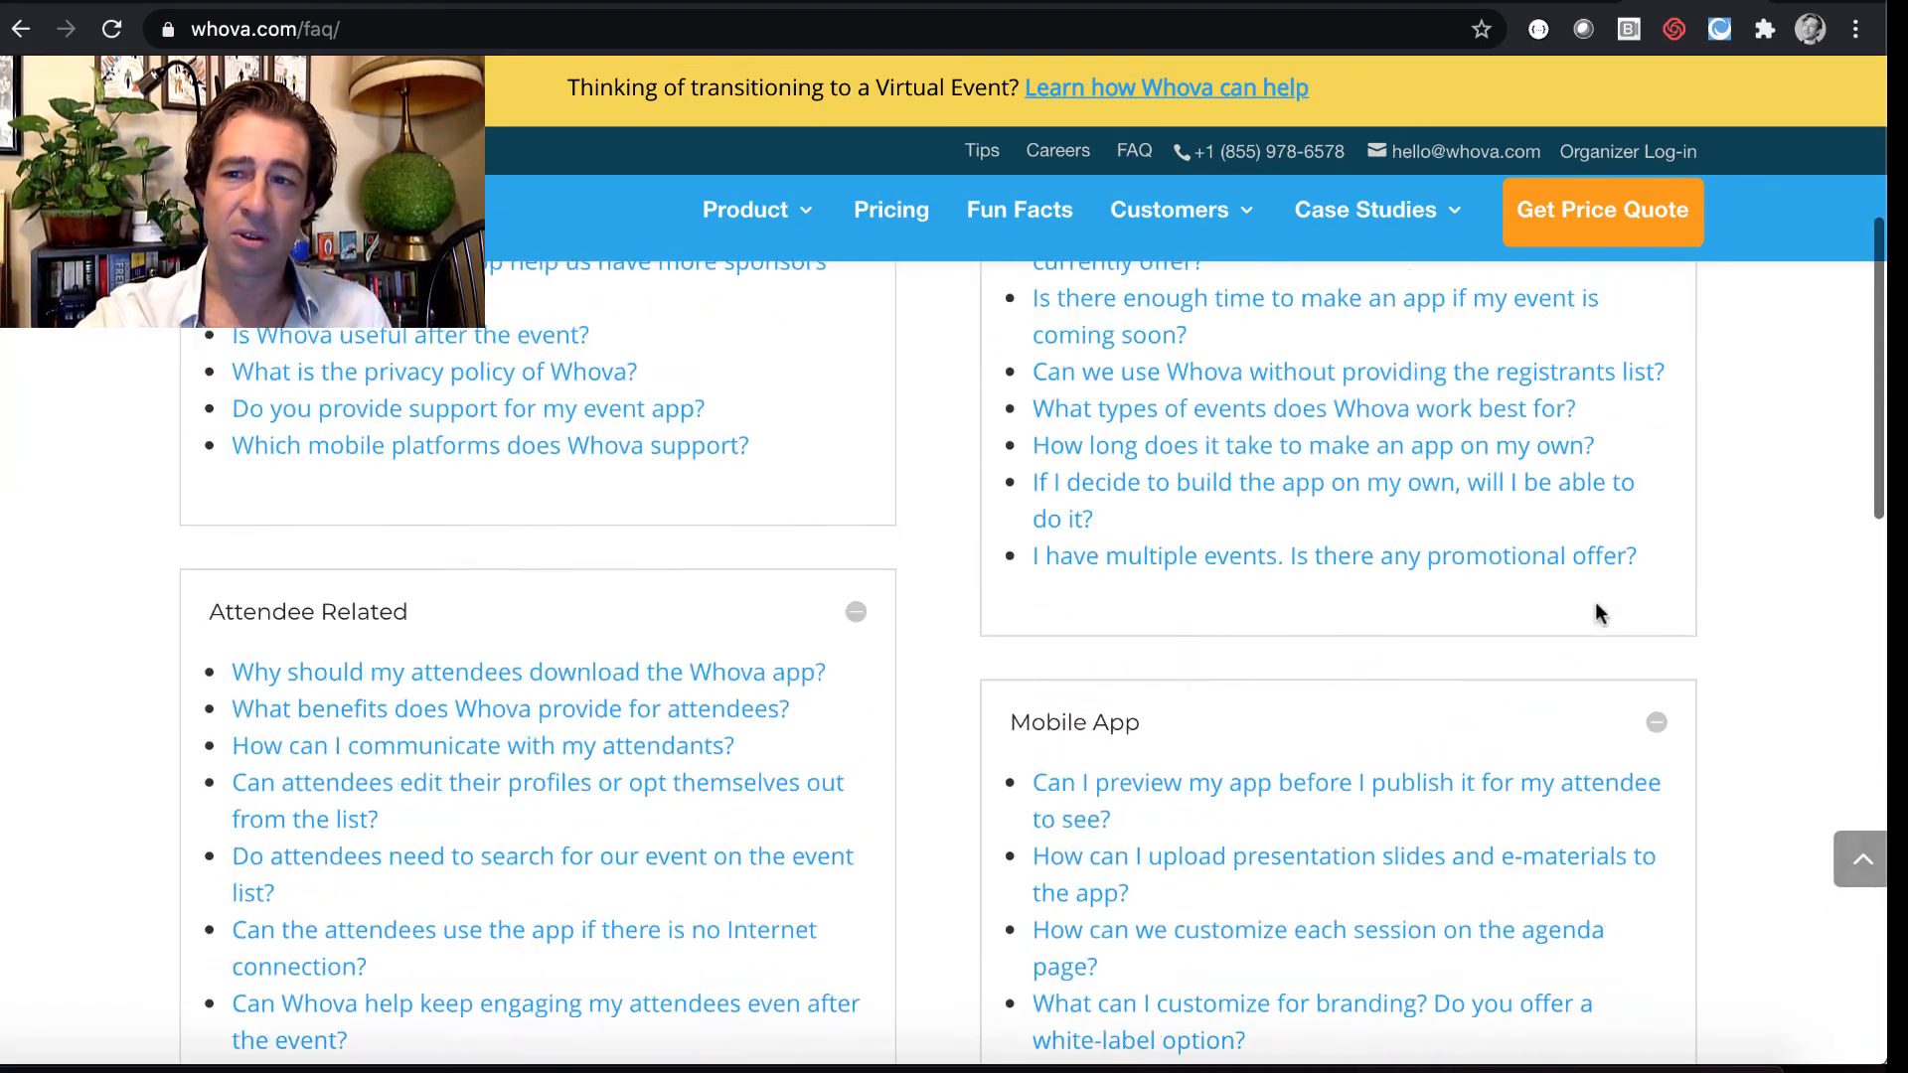
{"action": "scroll", "coordinate": [1595, 601], "scroll_direction": "up", "scroll_amount": 6}
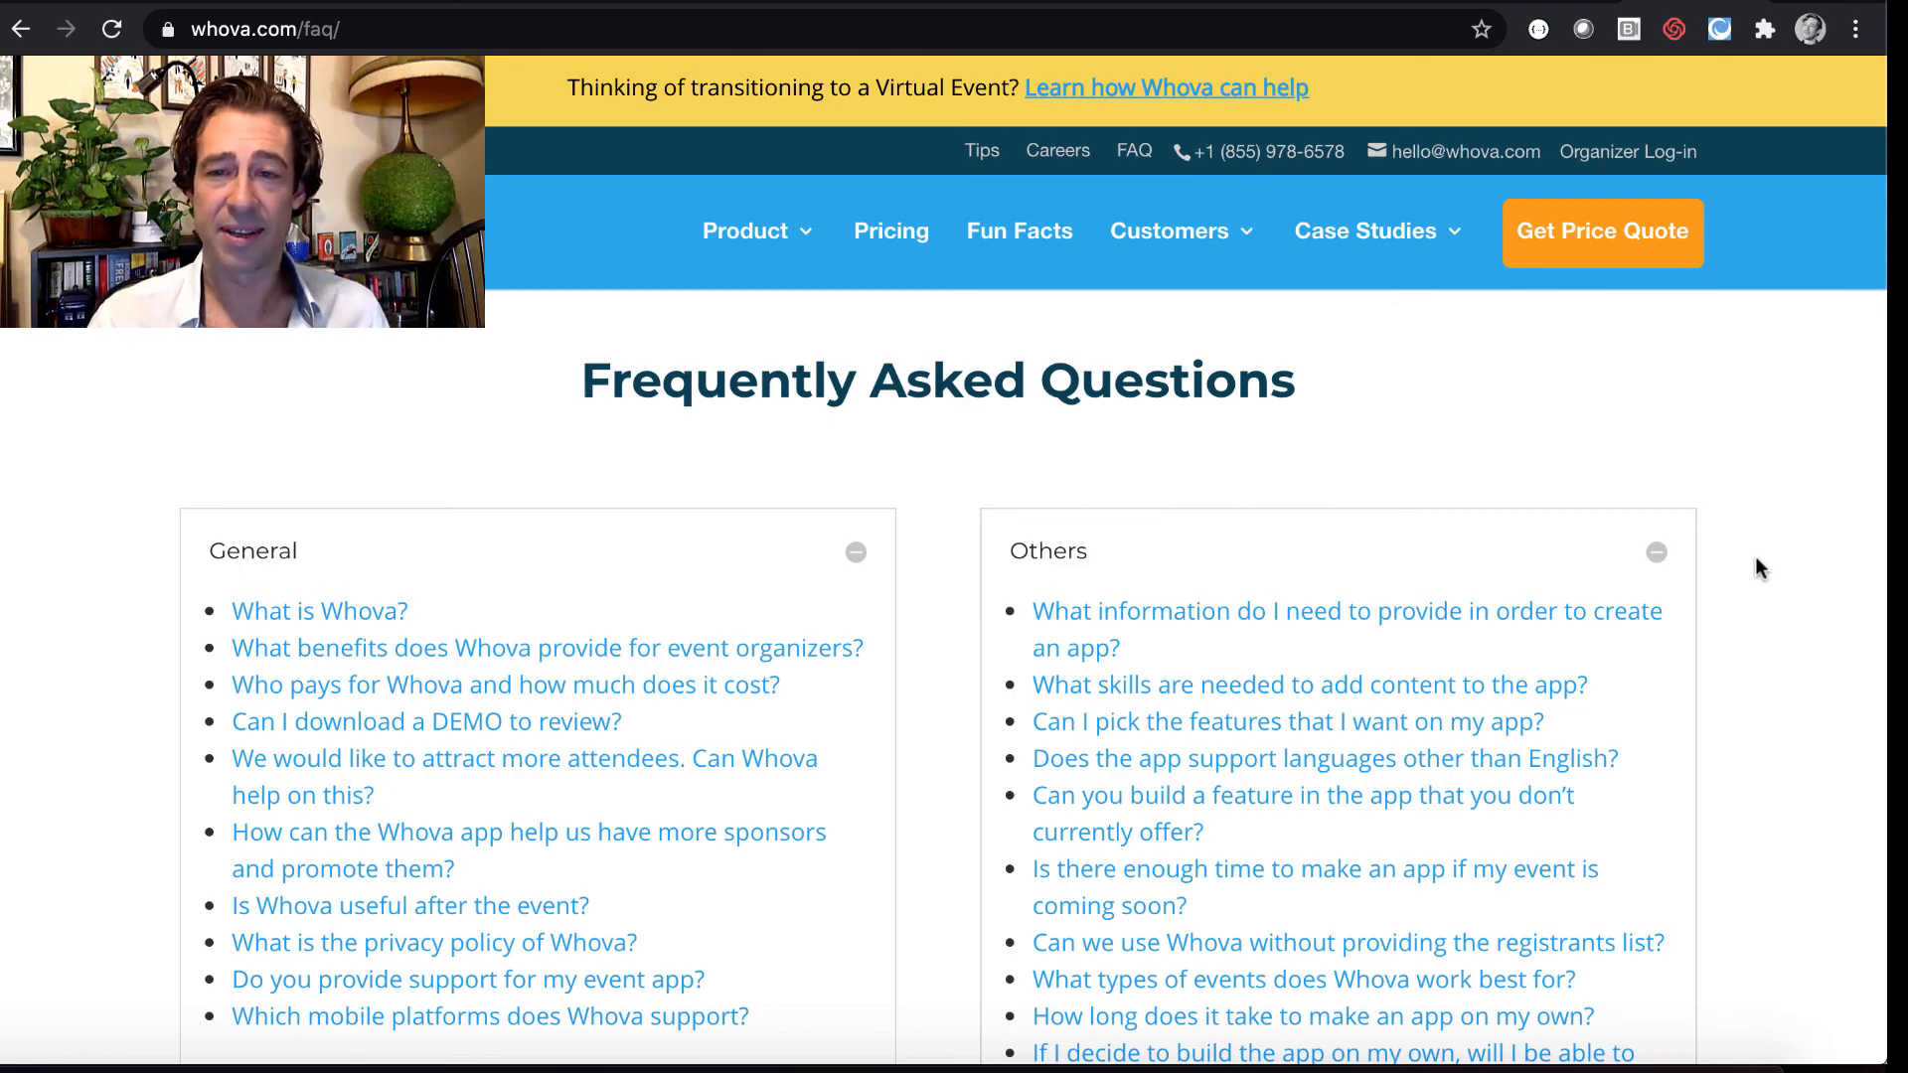
Step: Switch desktops to the Whova virtual conference platform page
{"action": "key", "text": "ctrl+Right"}
{"action": "key", "text": "ctrl+Right"}
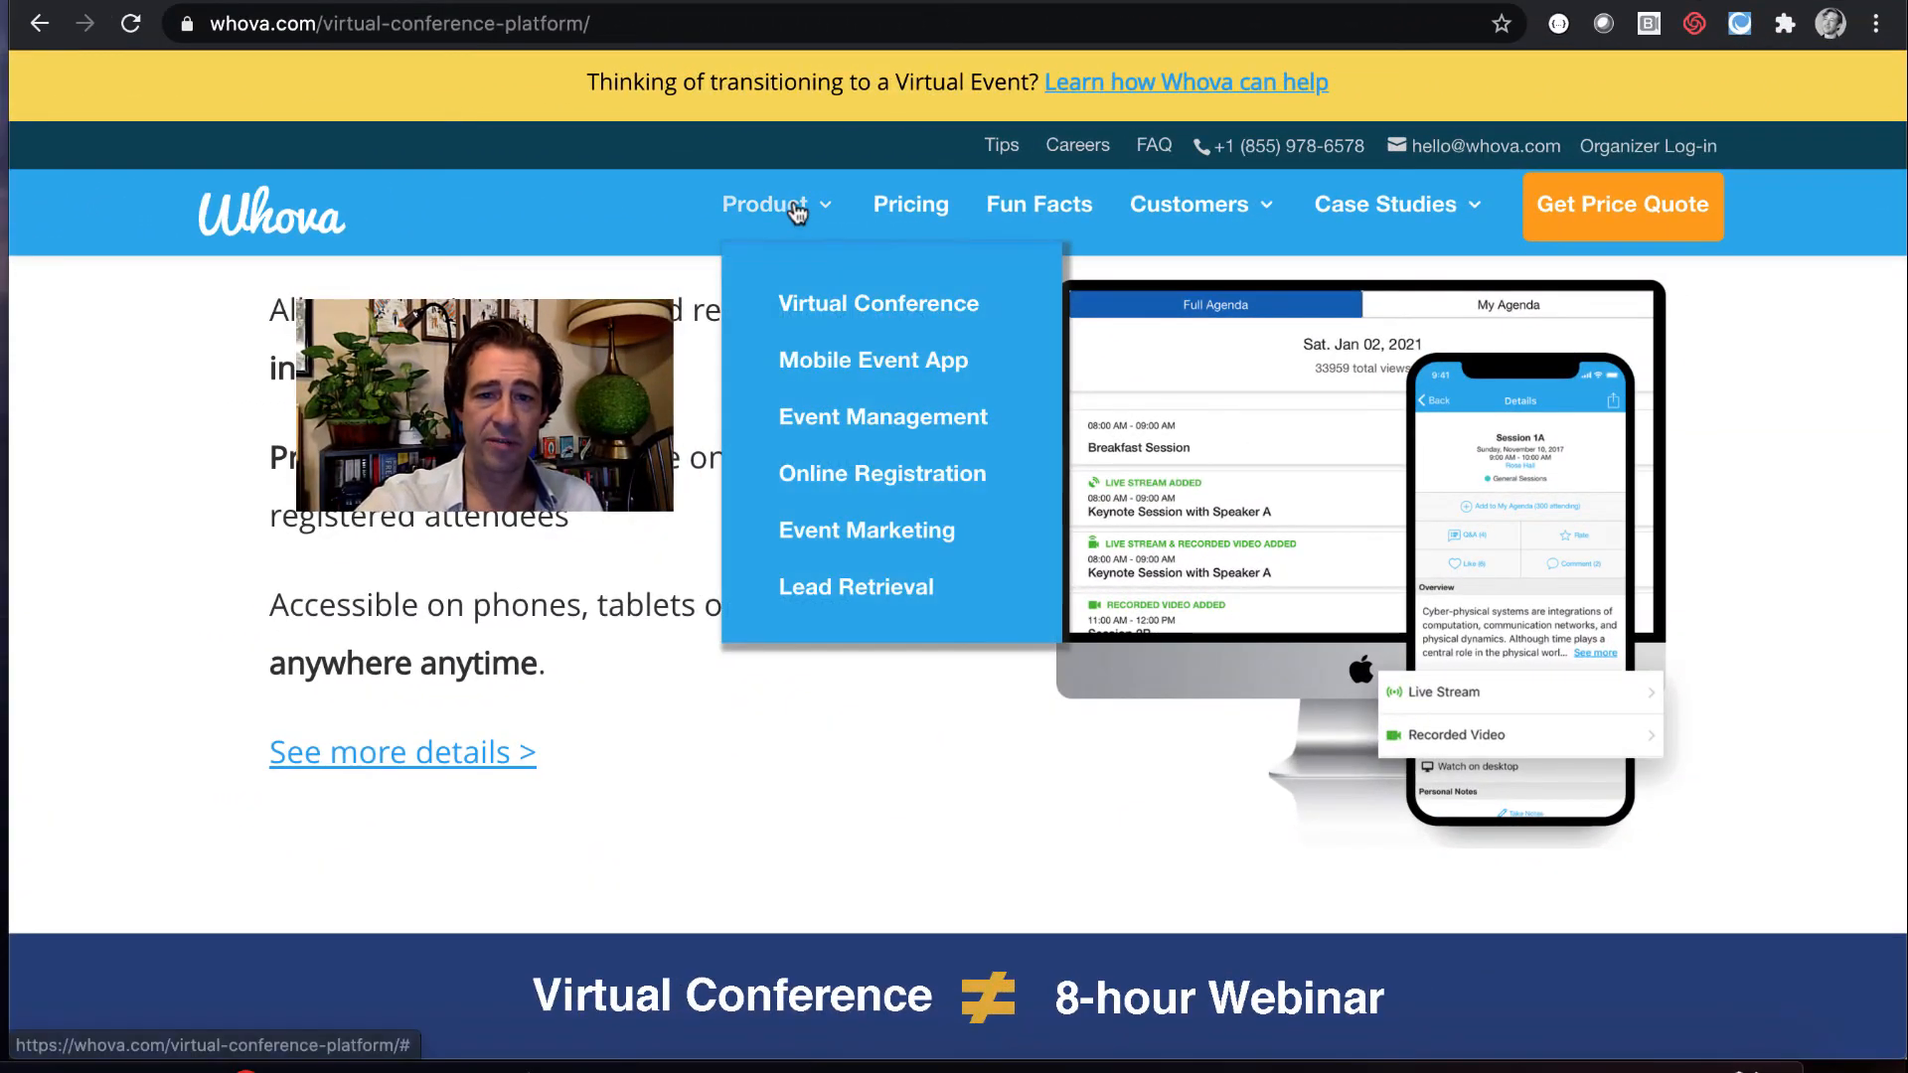
{"action": "mouse_move", "coordinate": [757, 231]}
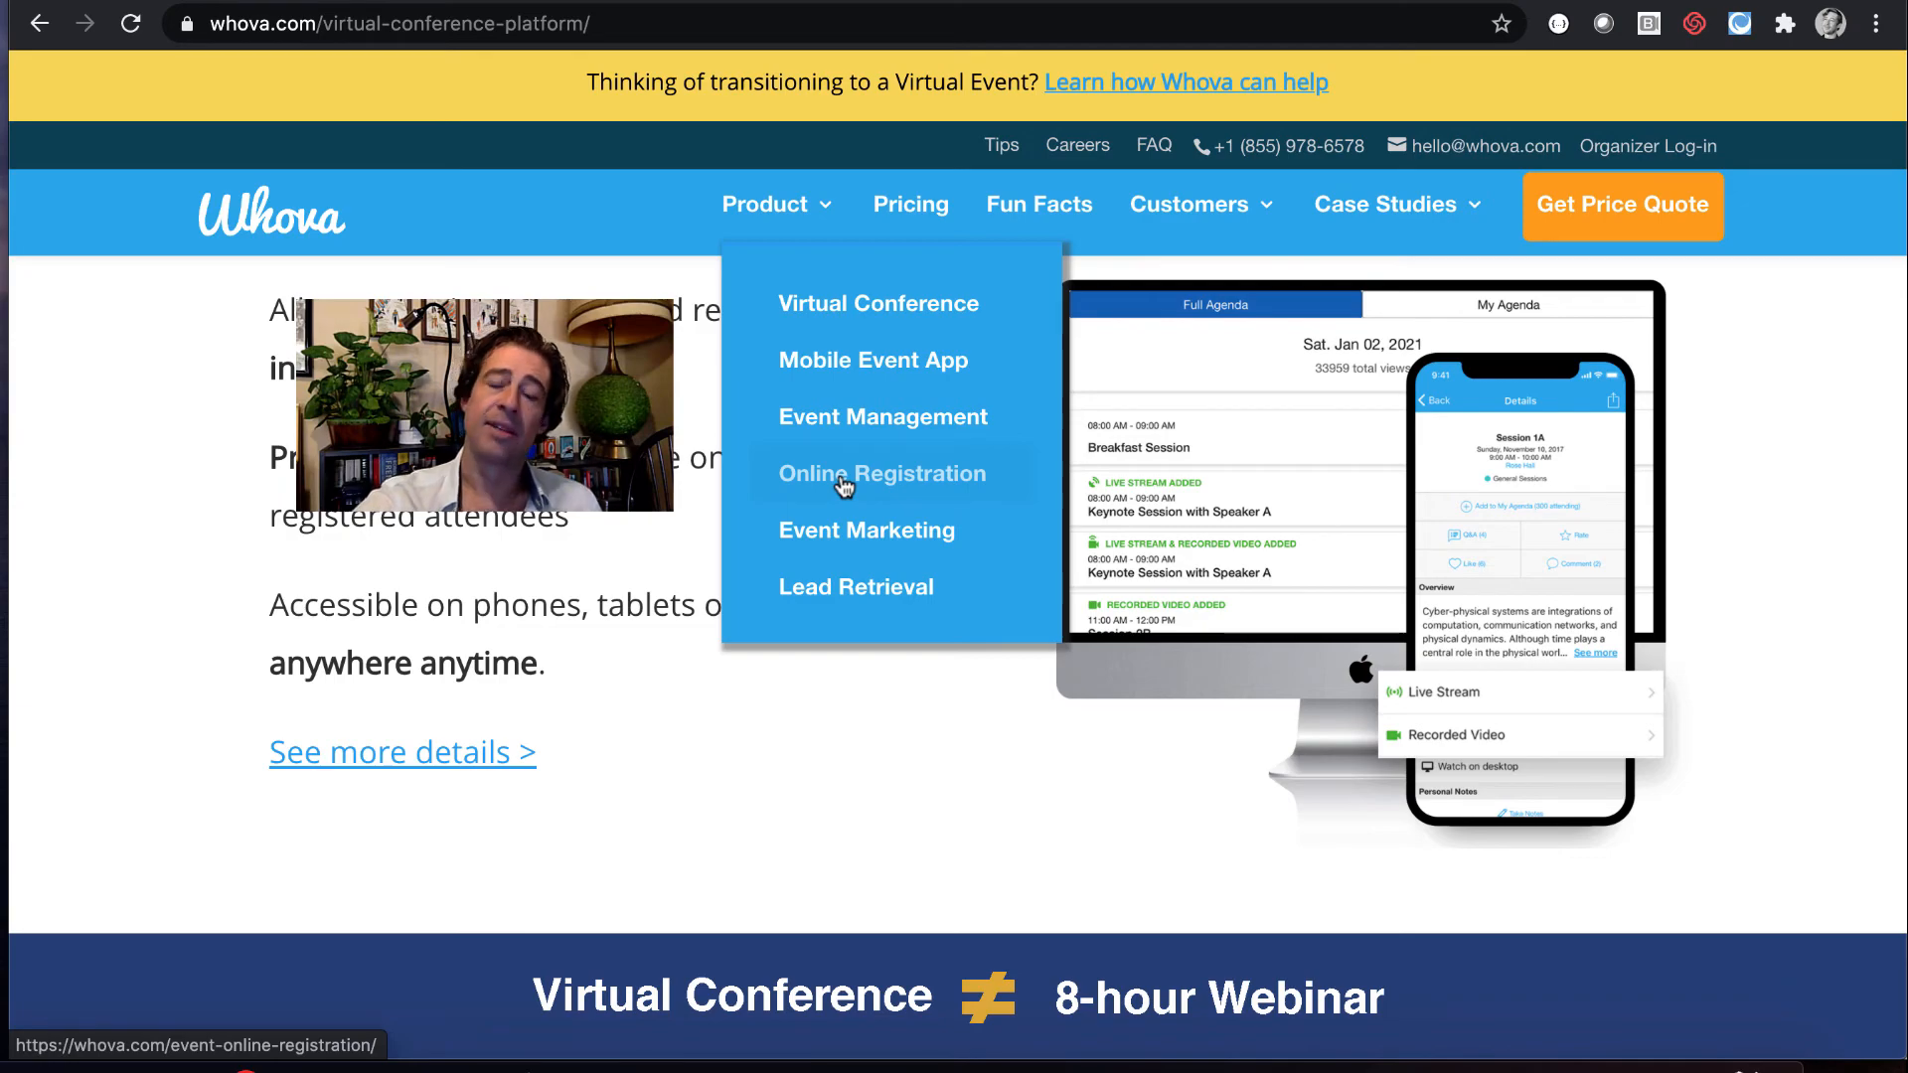
Step: Switch desktops from Whova's product lineup to G2's Whova pricing tab
{"action": "key", "text": "ctrl+Right"}
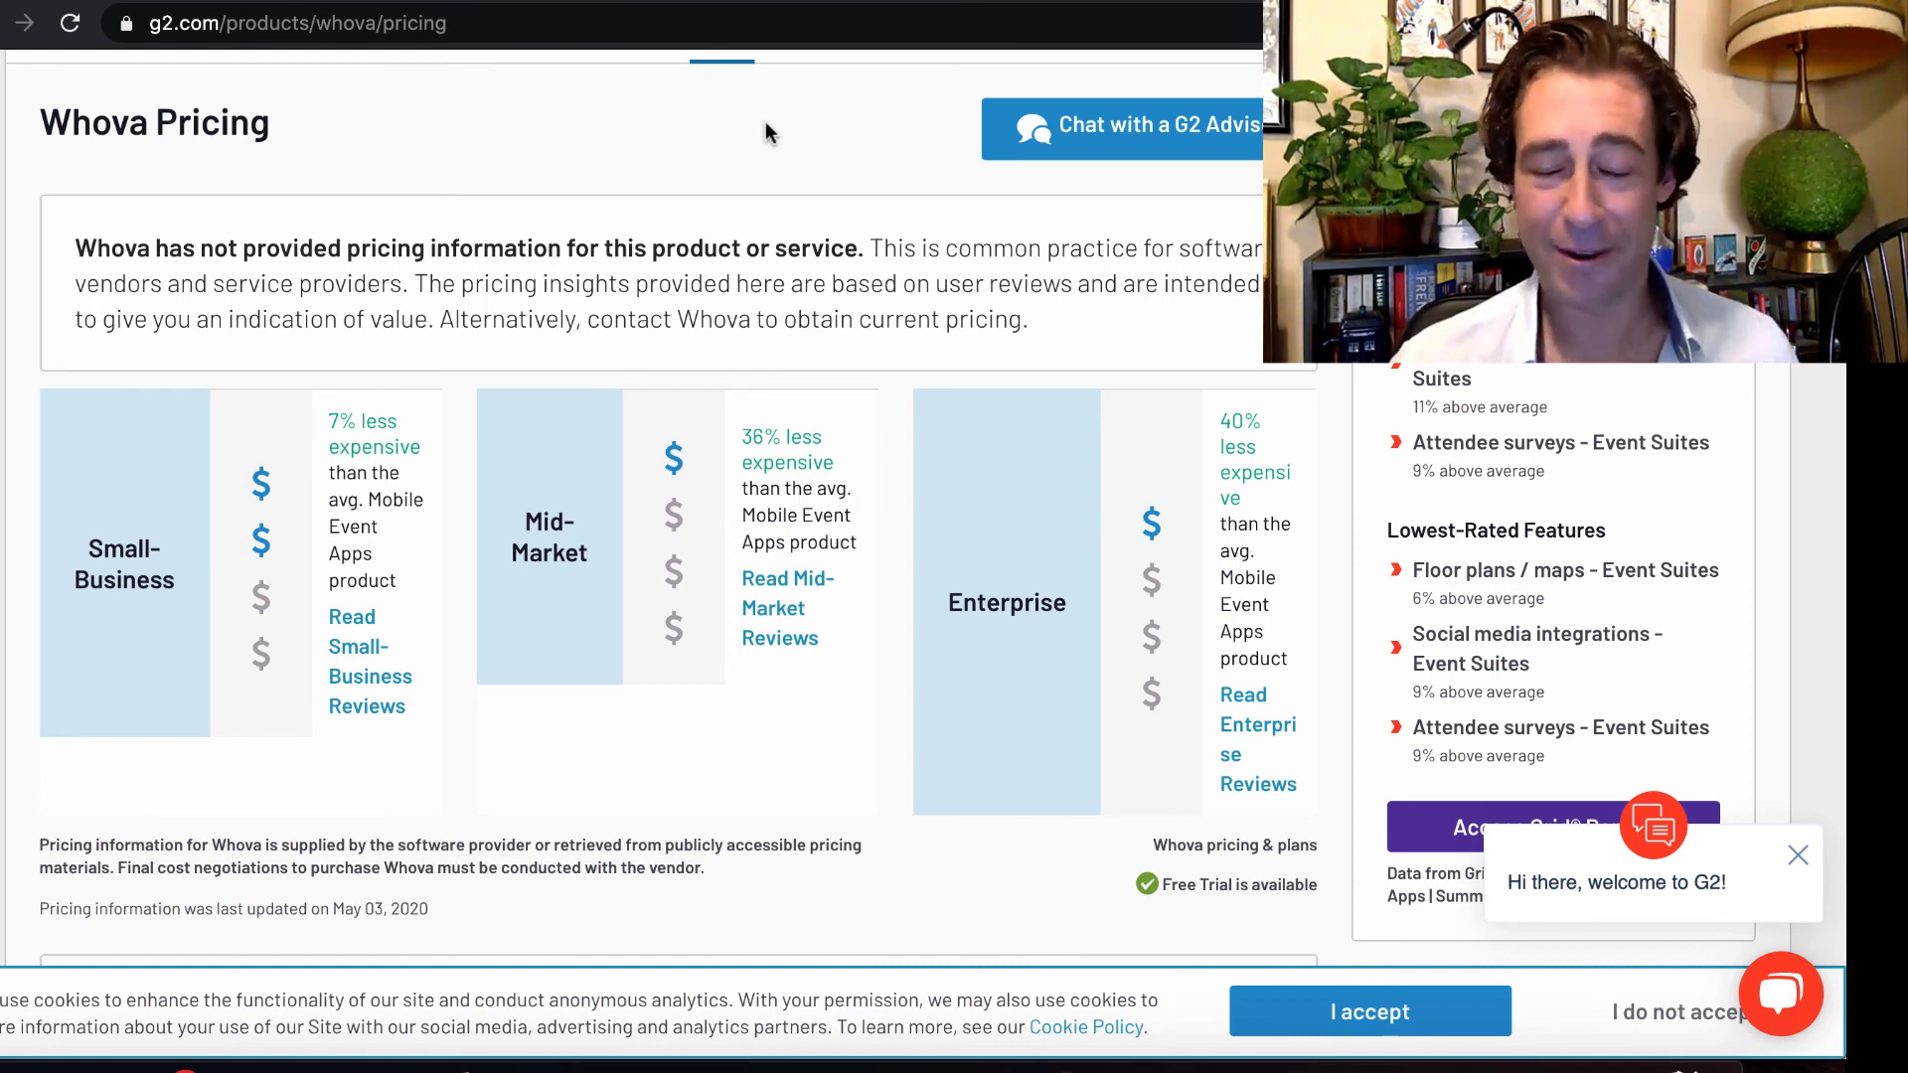
{"action": "scroll", "coordinate": [765, 121], "scroll_direction": "down", "scroll_amount": 3}
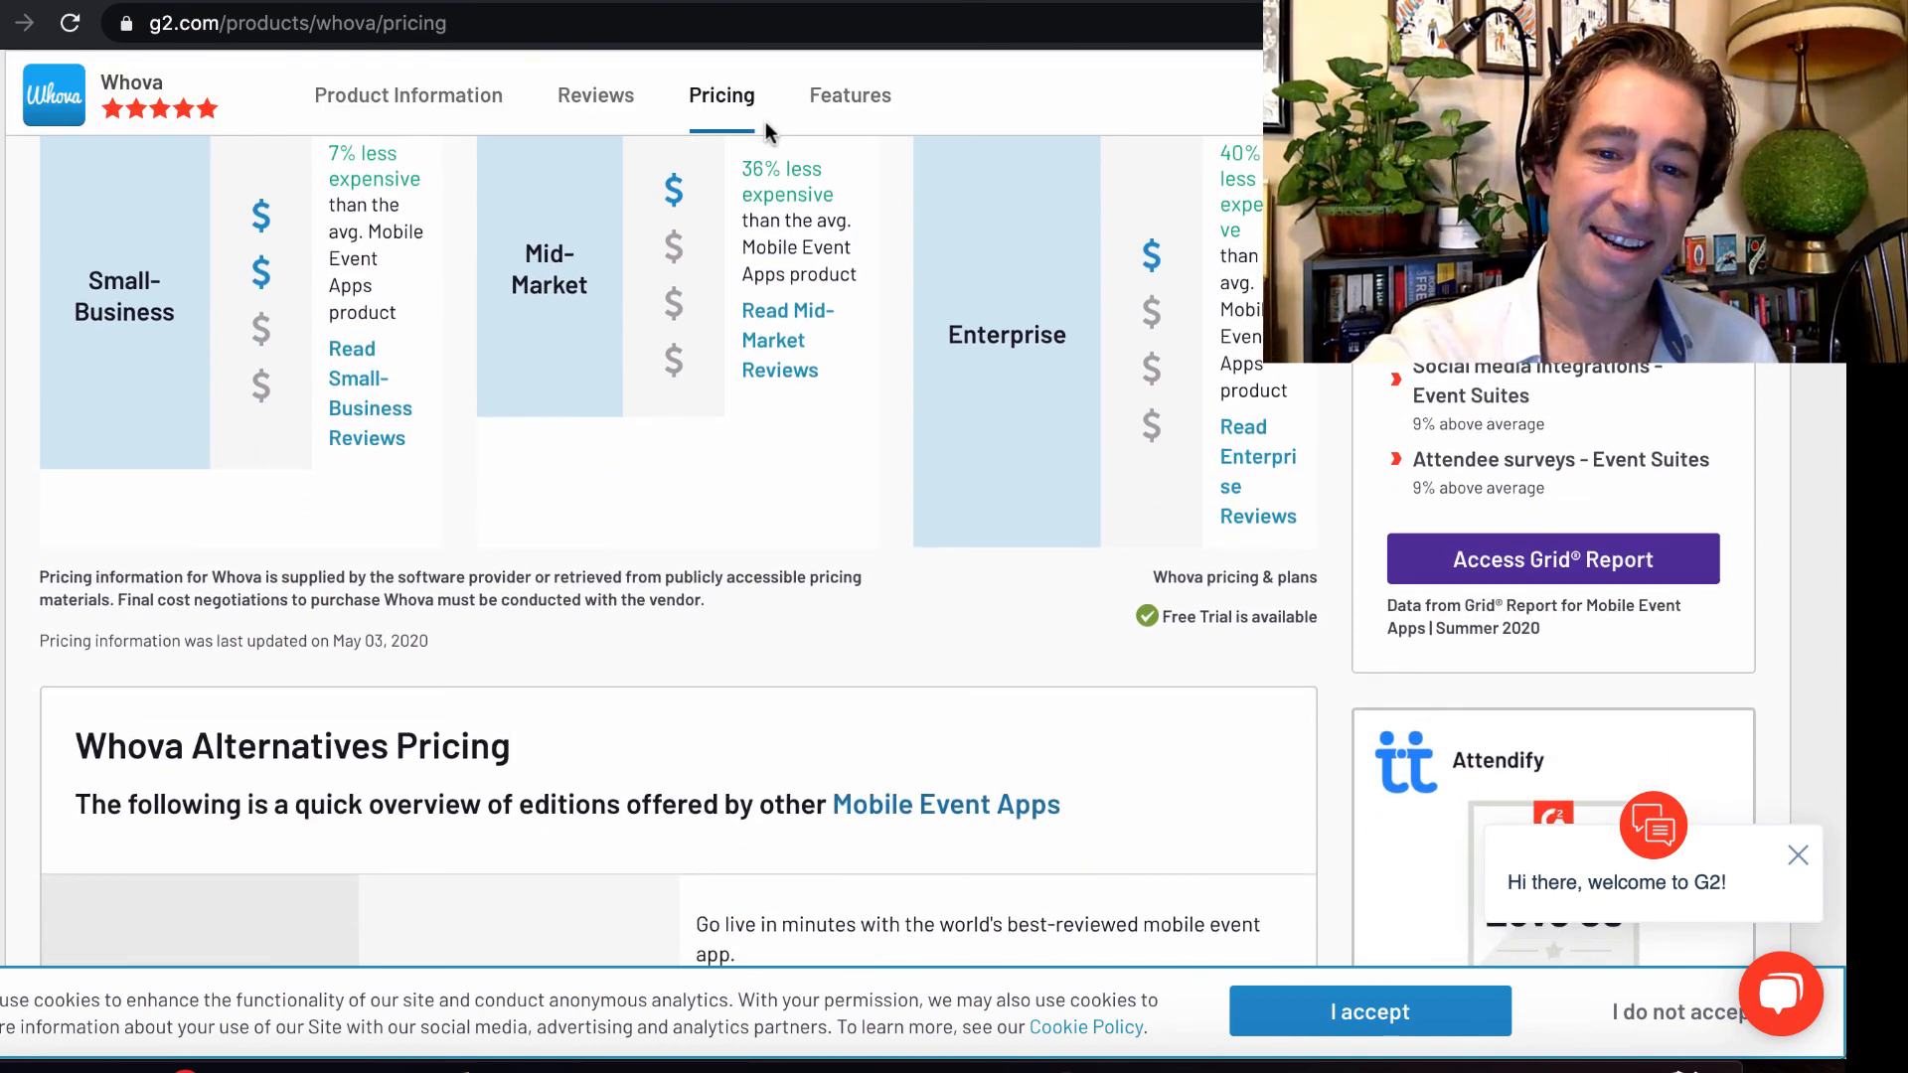
{"action": "scroll", "coordinate": [817, 643], "scroll_direction": "down", "scroll_amount": 2}
{"action": "scroll", "coordinate": [686, 476], "scroll_direction": "up", "scroll_amount": 2}
{"action": "scroll", "coordinate": [686, 475], "scroll_direction": "up", "scroll_amount": 3}
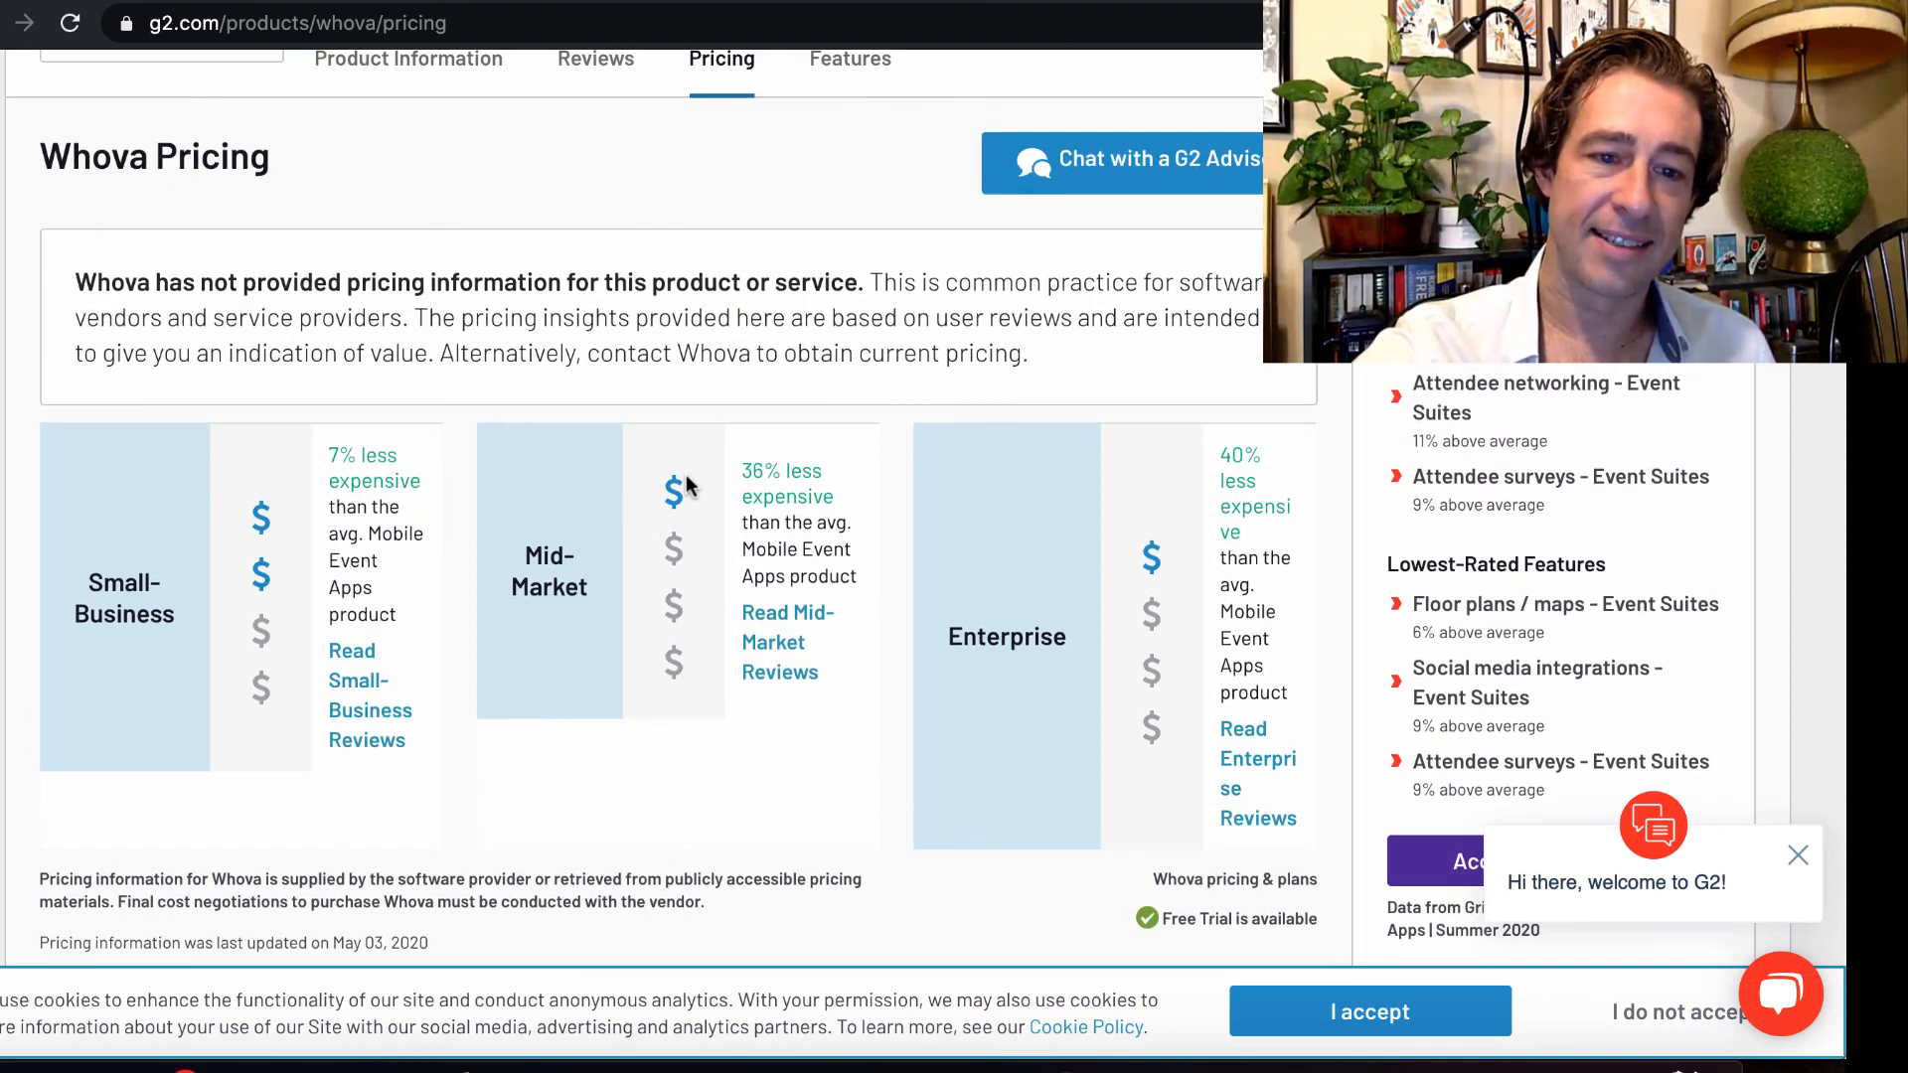